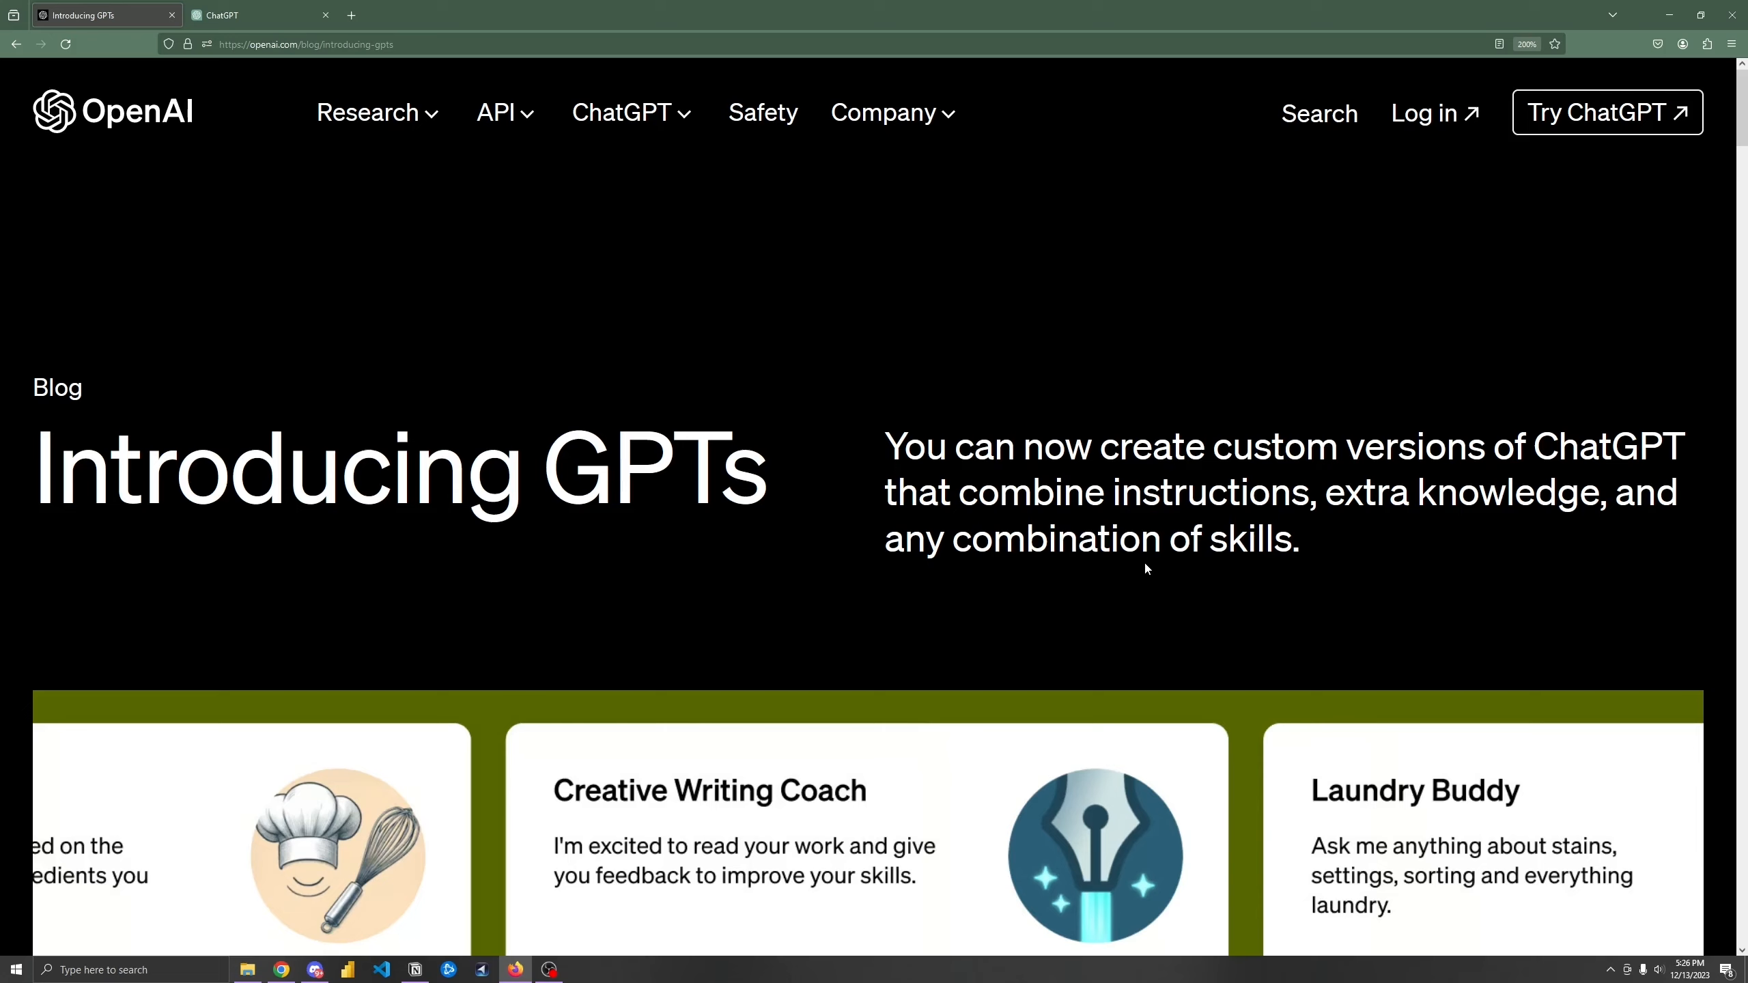
Step: Switch to the open ChatGPT page, go to the Explore list of GPTs and start creating a new GPT
click(282, 15)
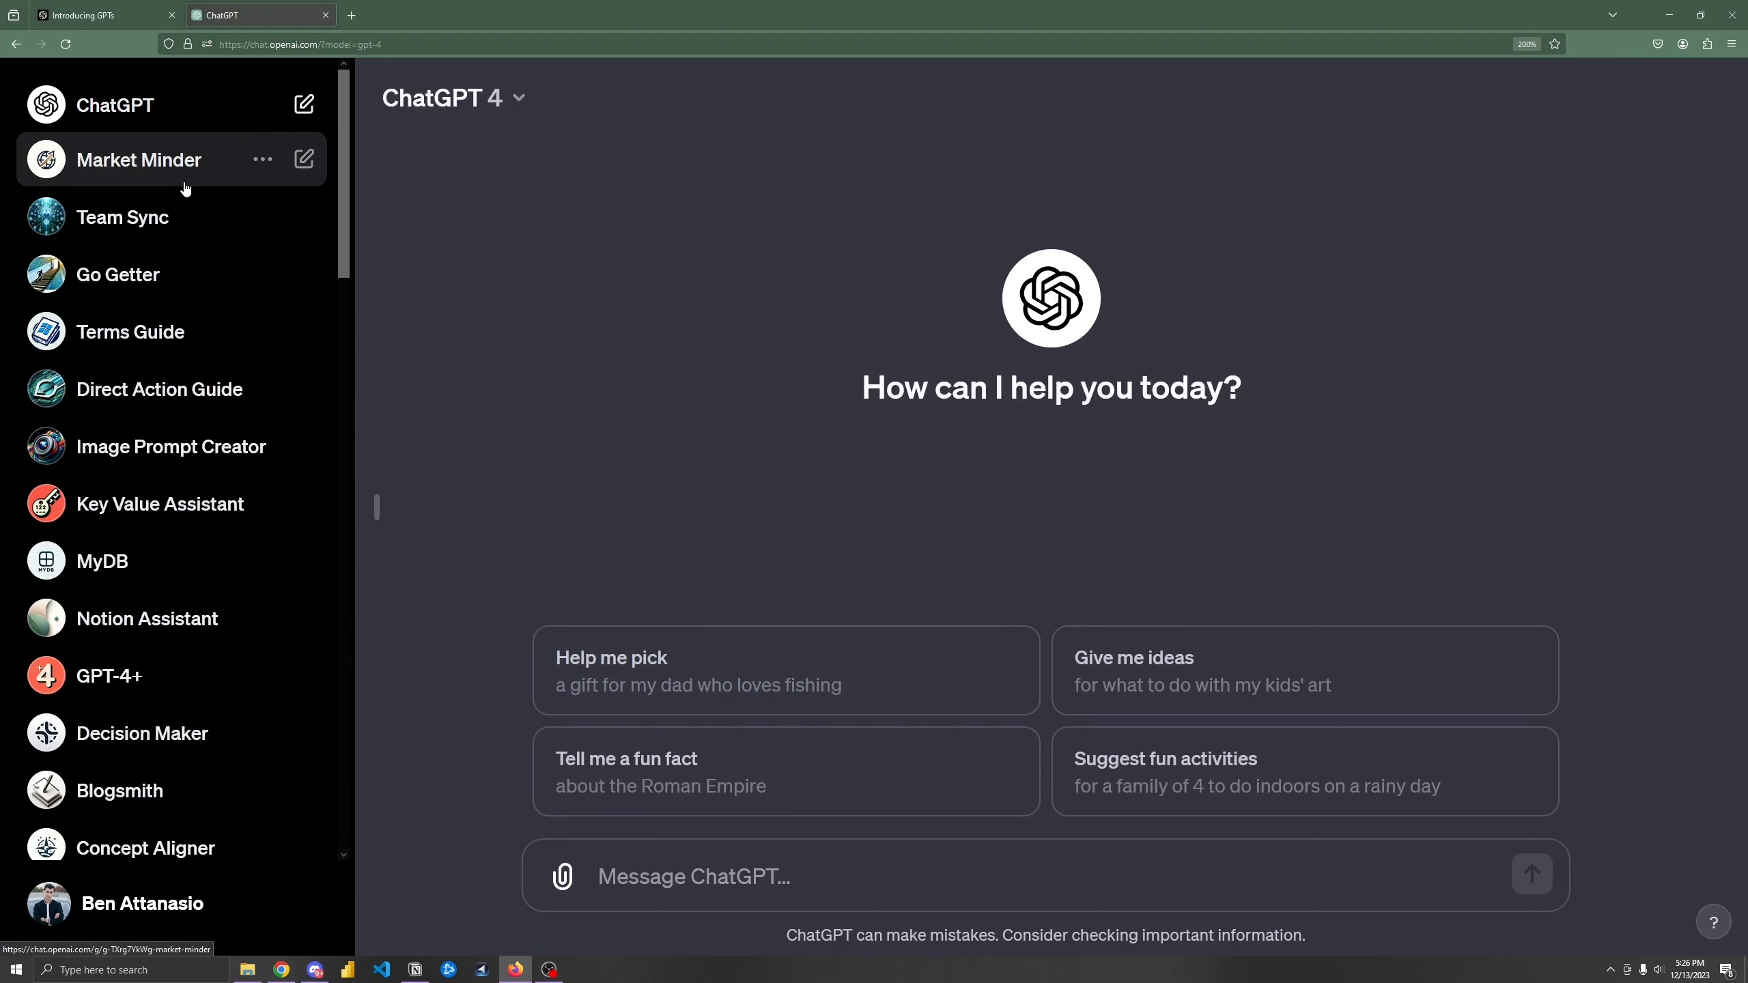
drag(348, 164, 337, 311)
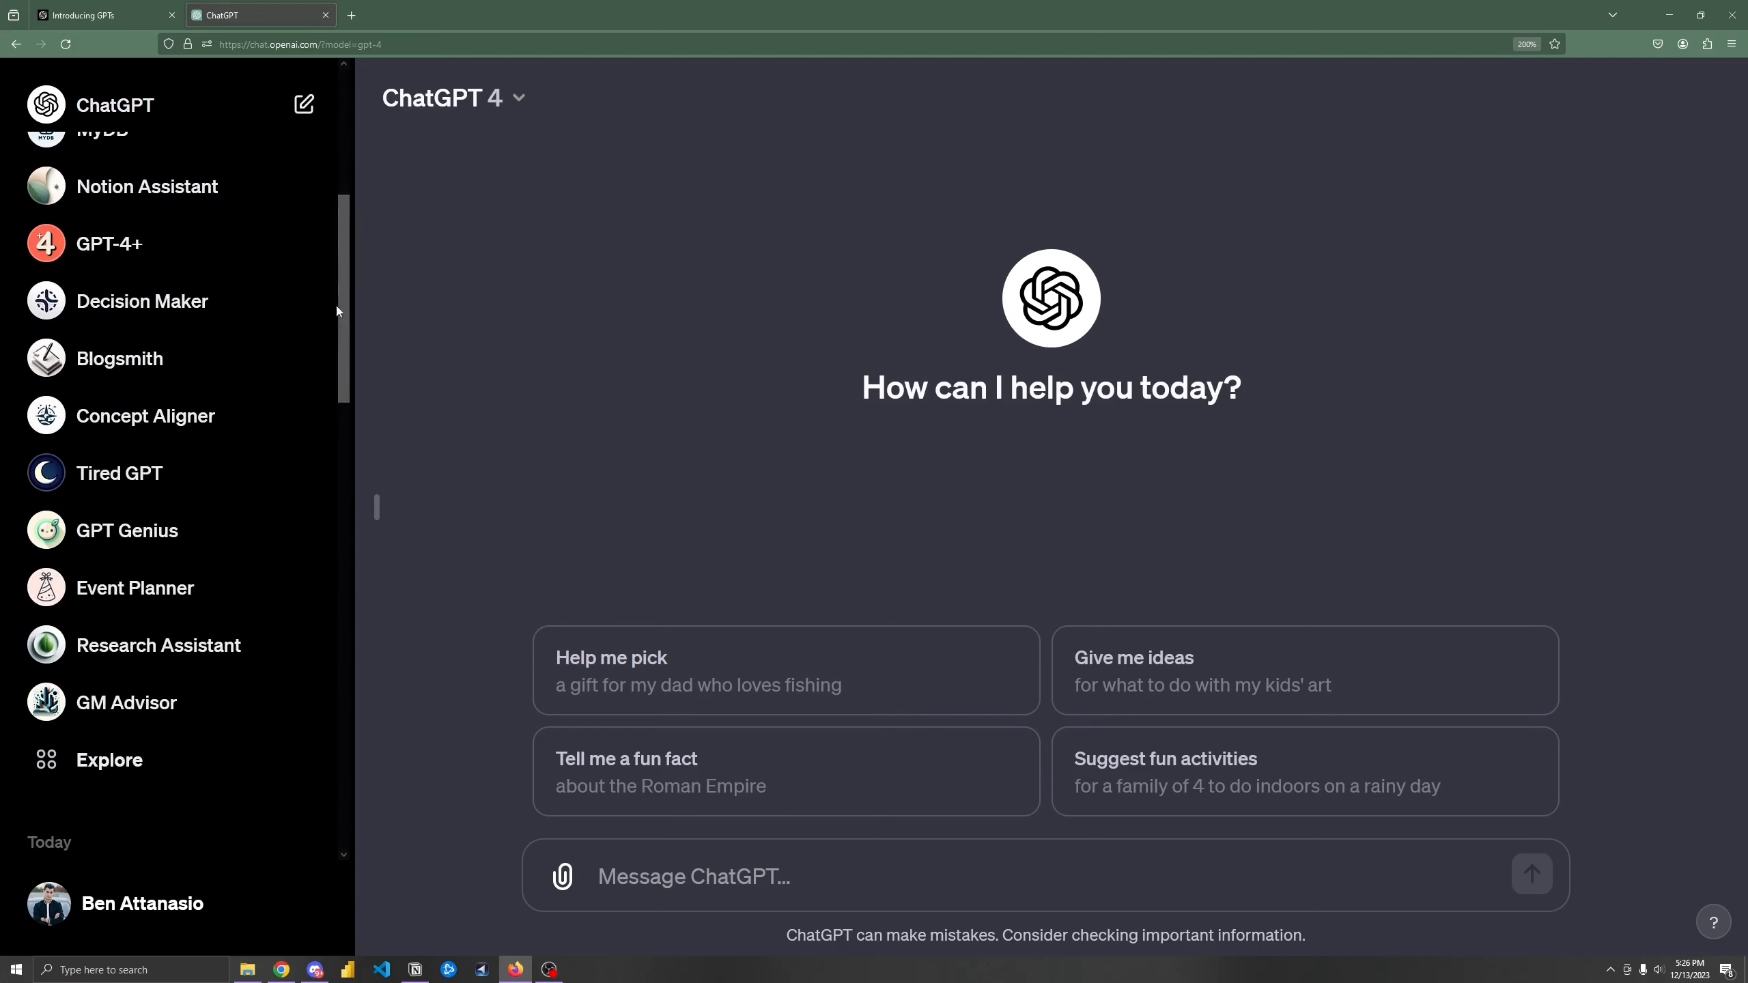
click(192, 768)
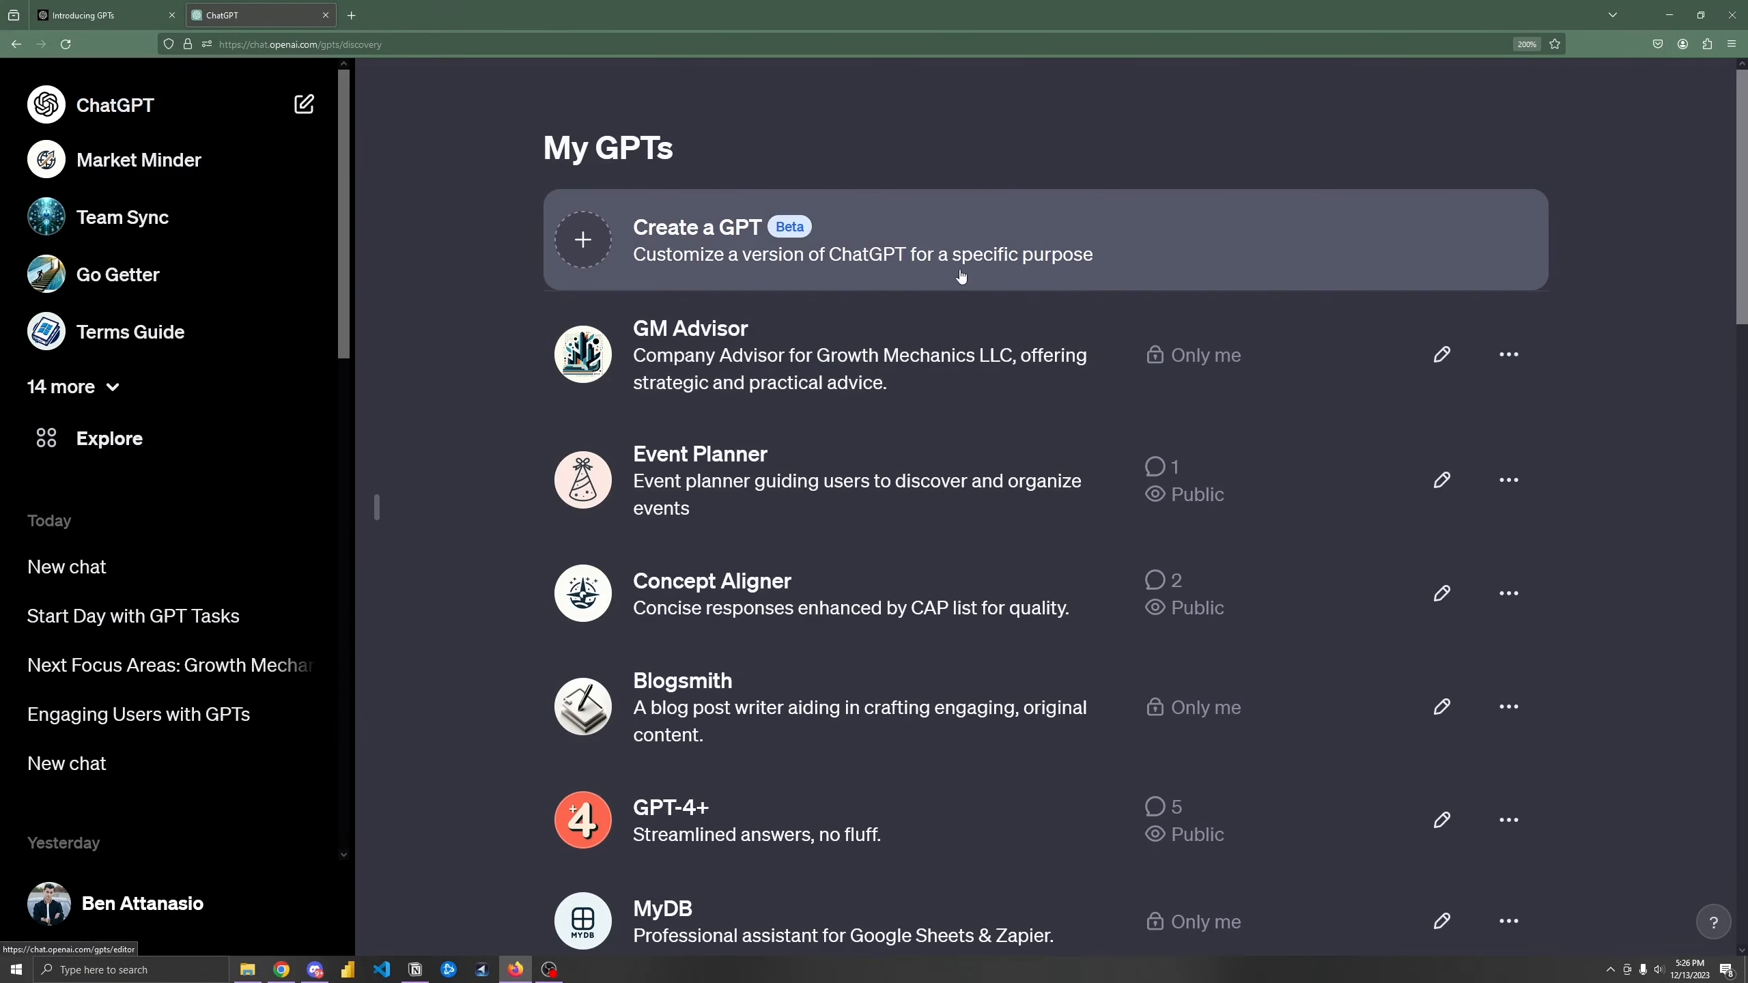
click(961, 275)
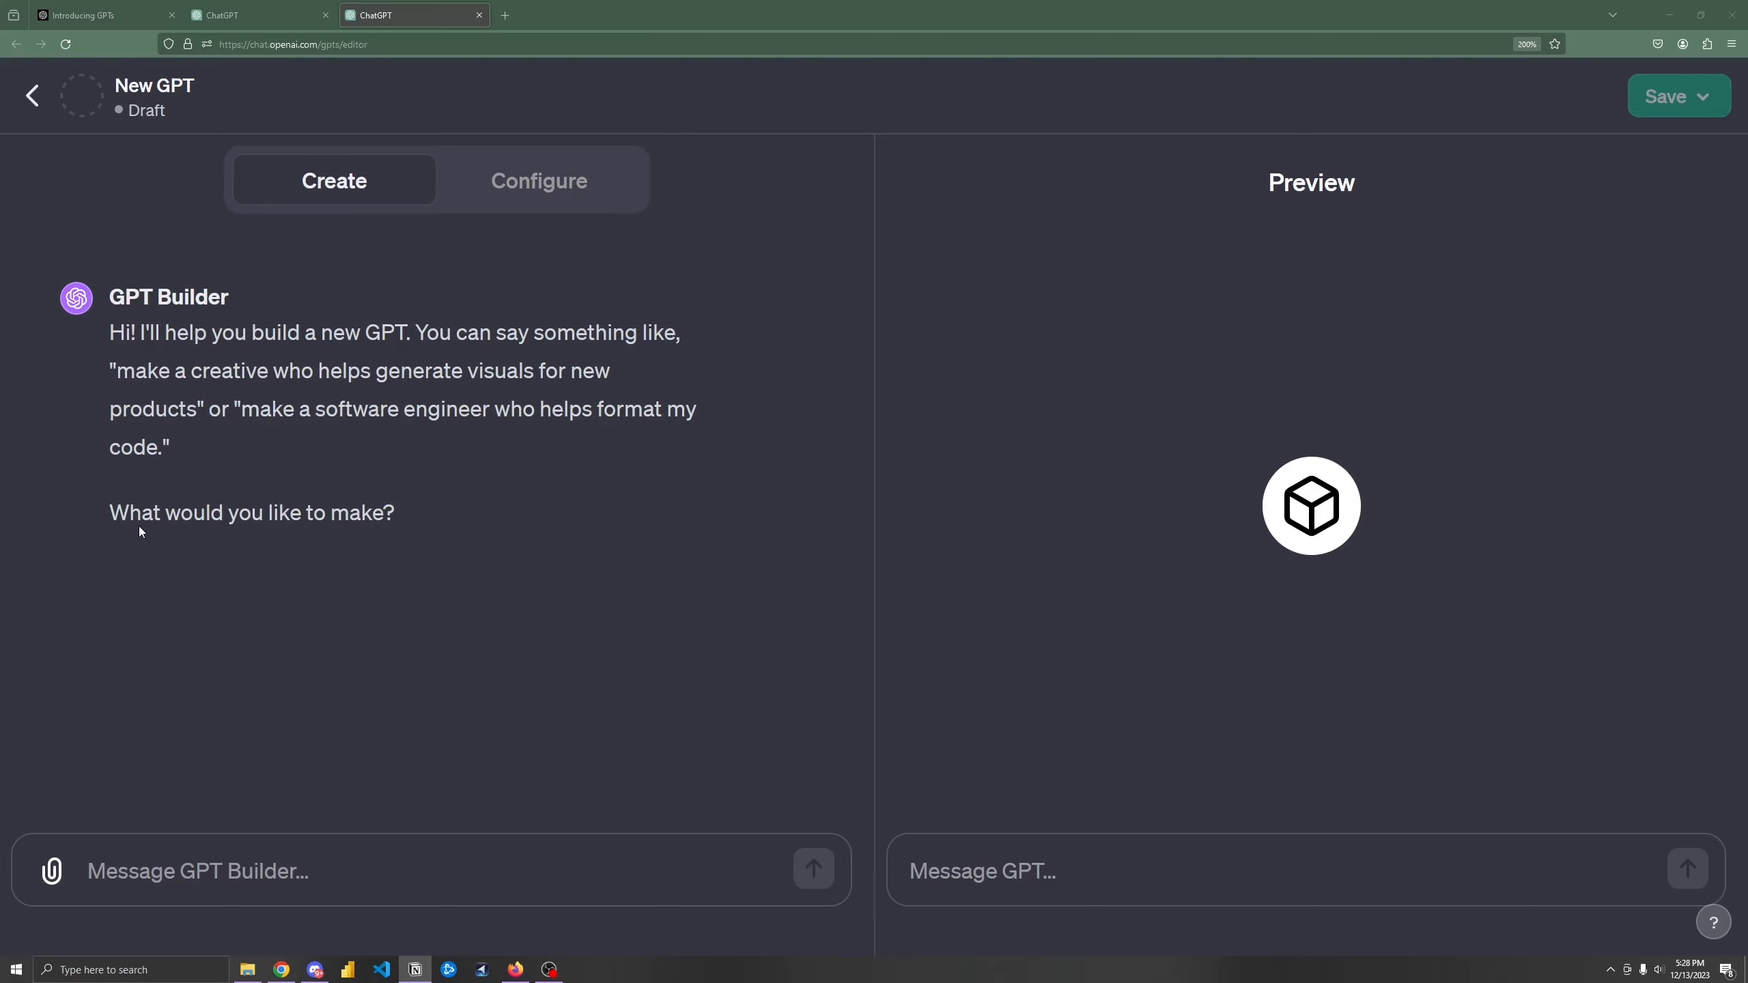
Step: Send GPT Builder the request "Build an assistant who generates quirky and innovative technology ideas and images."
click(249, 875)
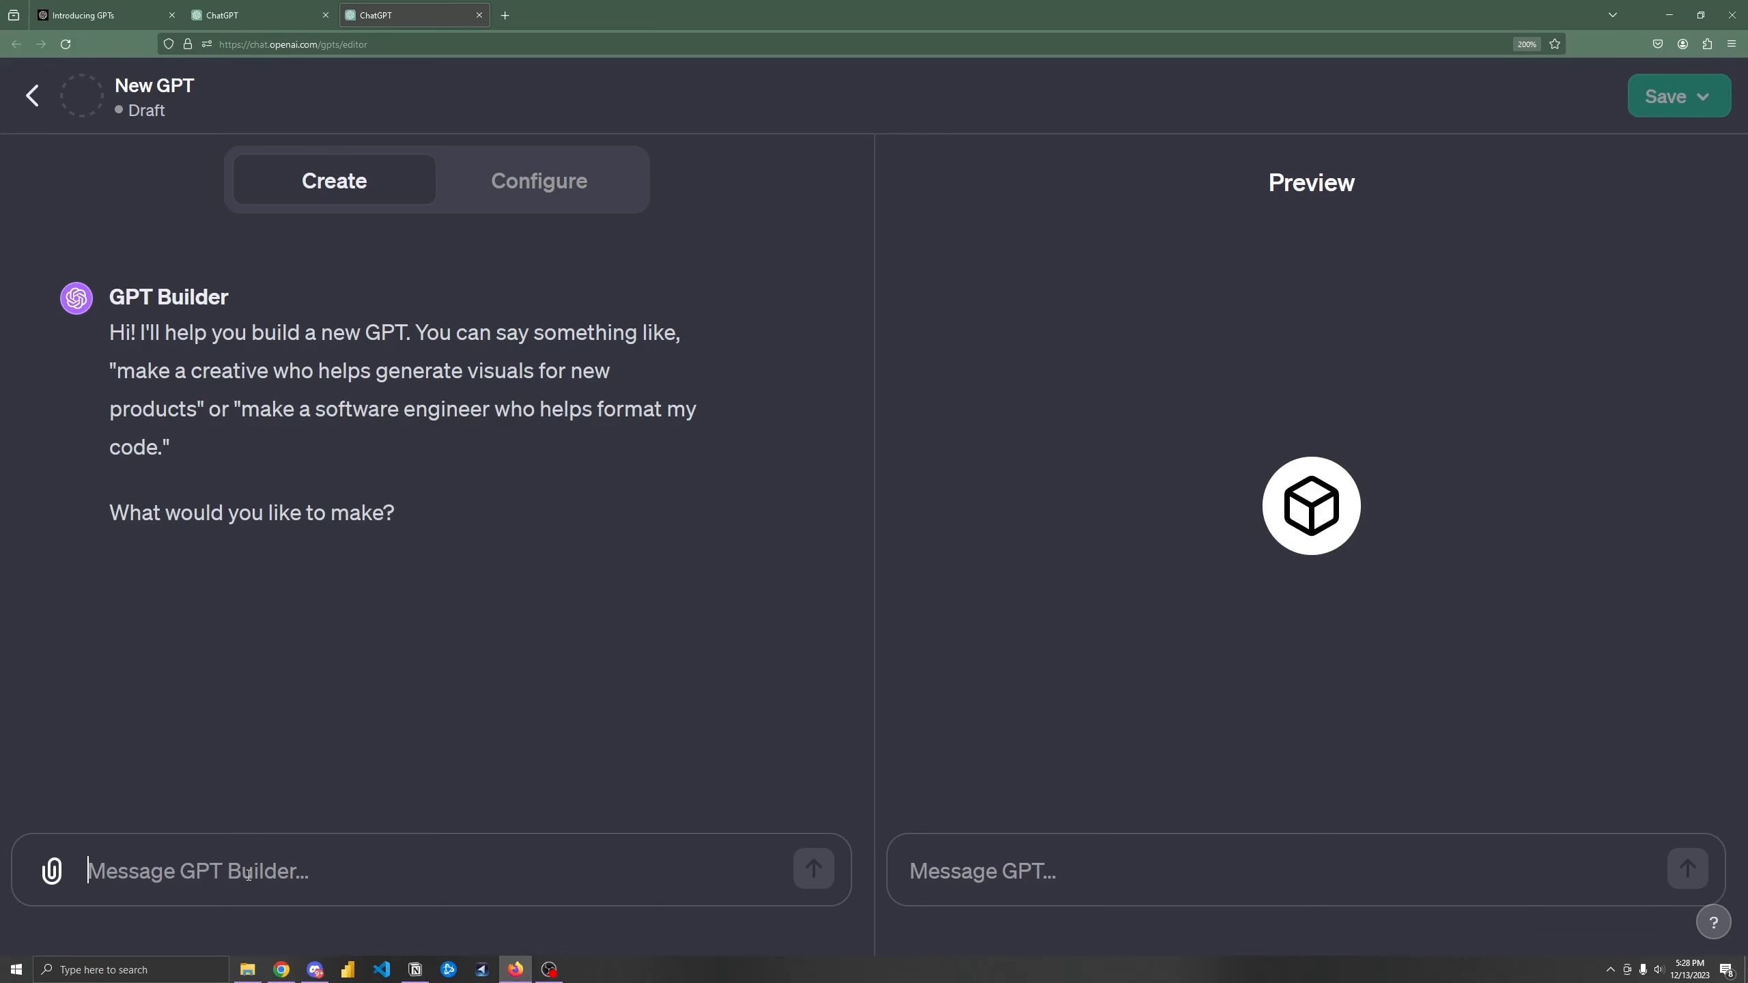
text(Build an assistant who generates quirky and innovative technology ideas and images.)
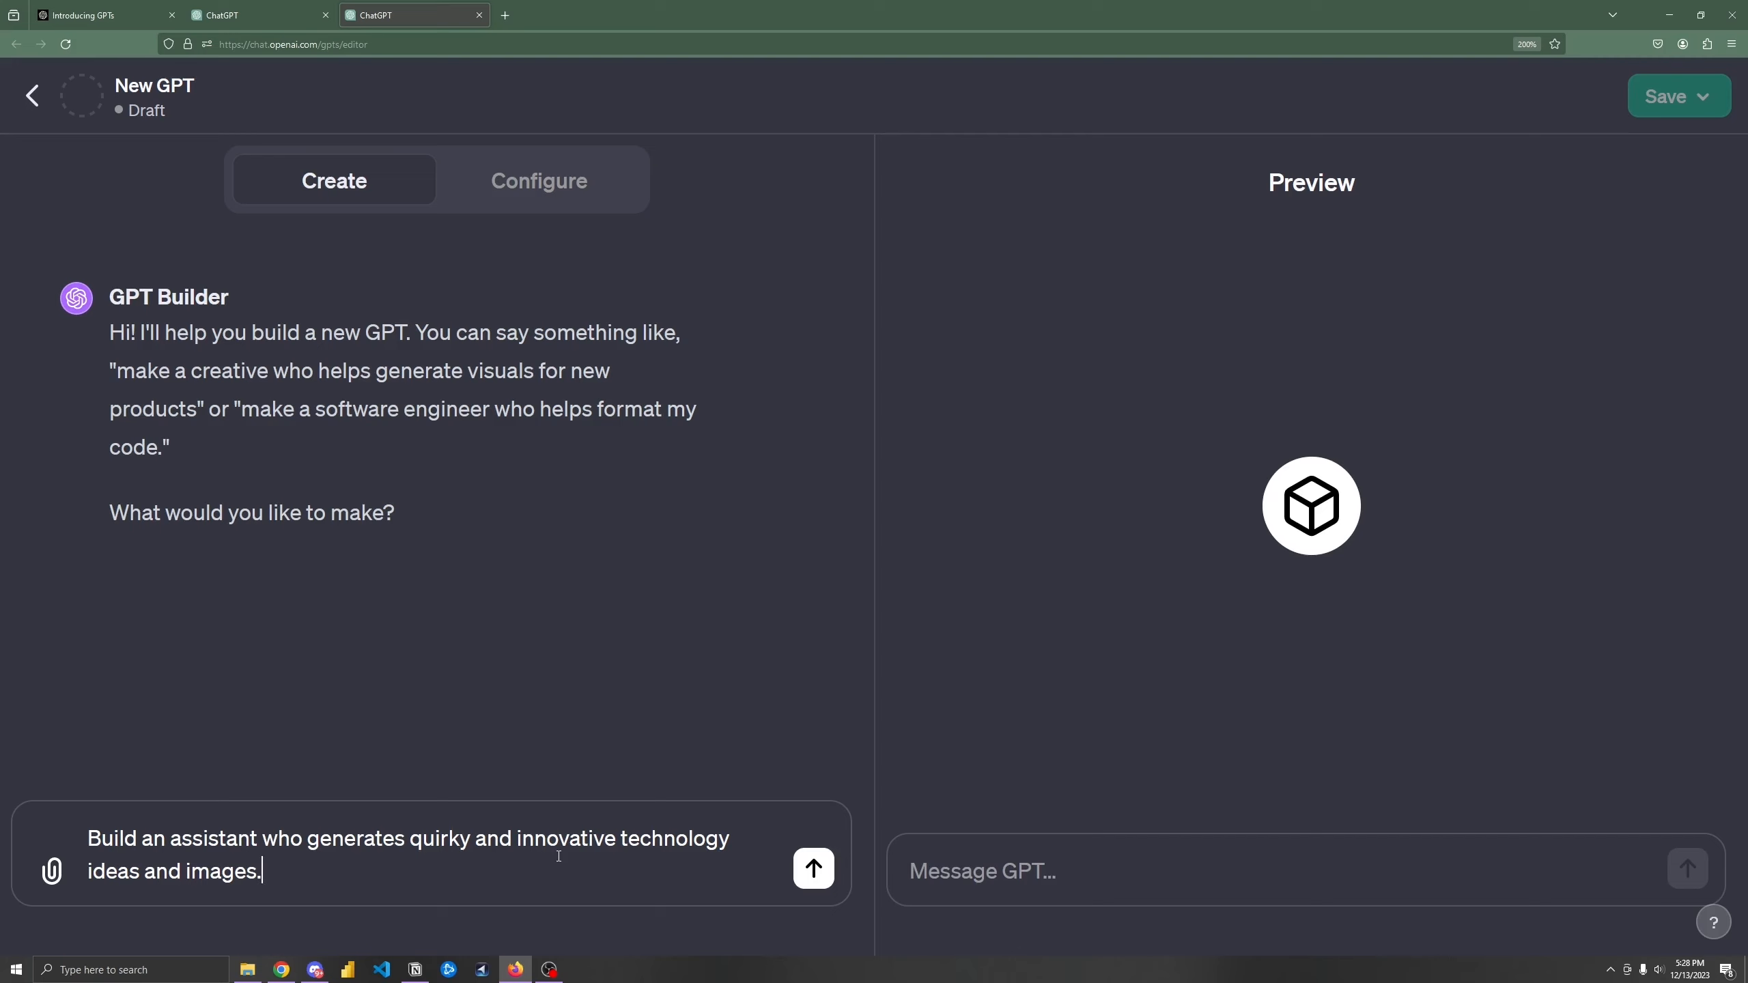
key(Return)
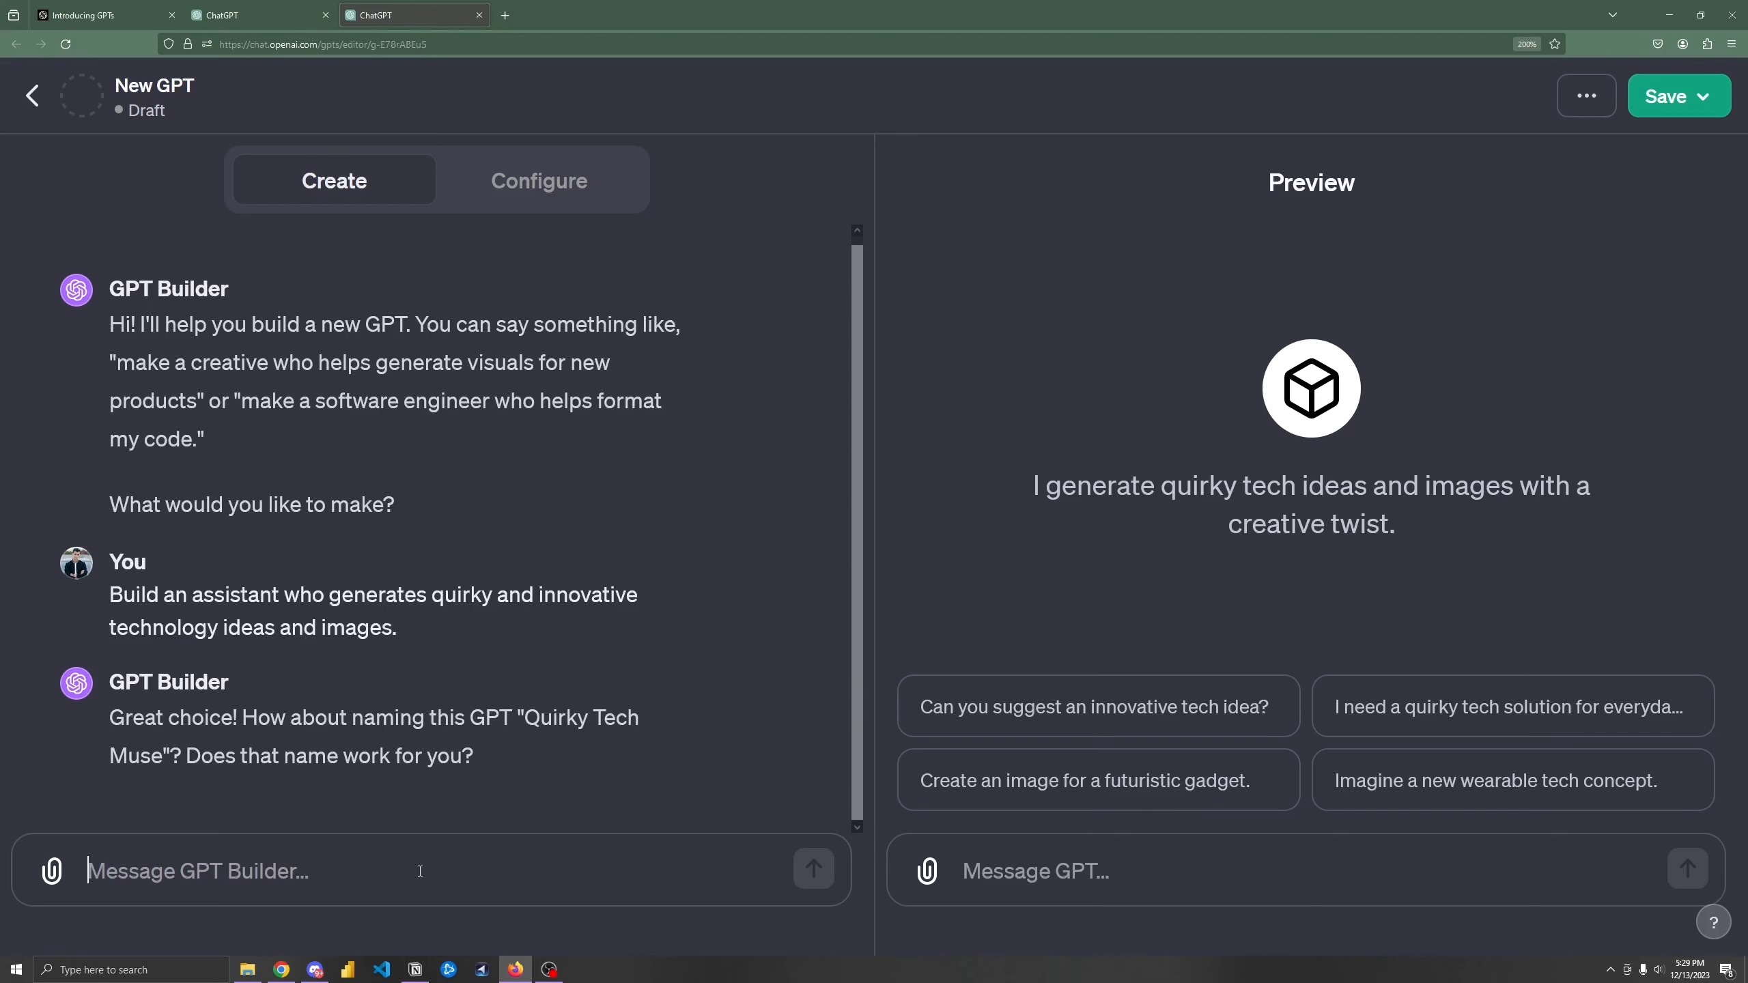
Step: Reject the suggested GPT name by replying "Nah, how about Tech trends?" to GPT Builder
text(Nah, how about)
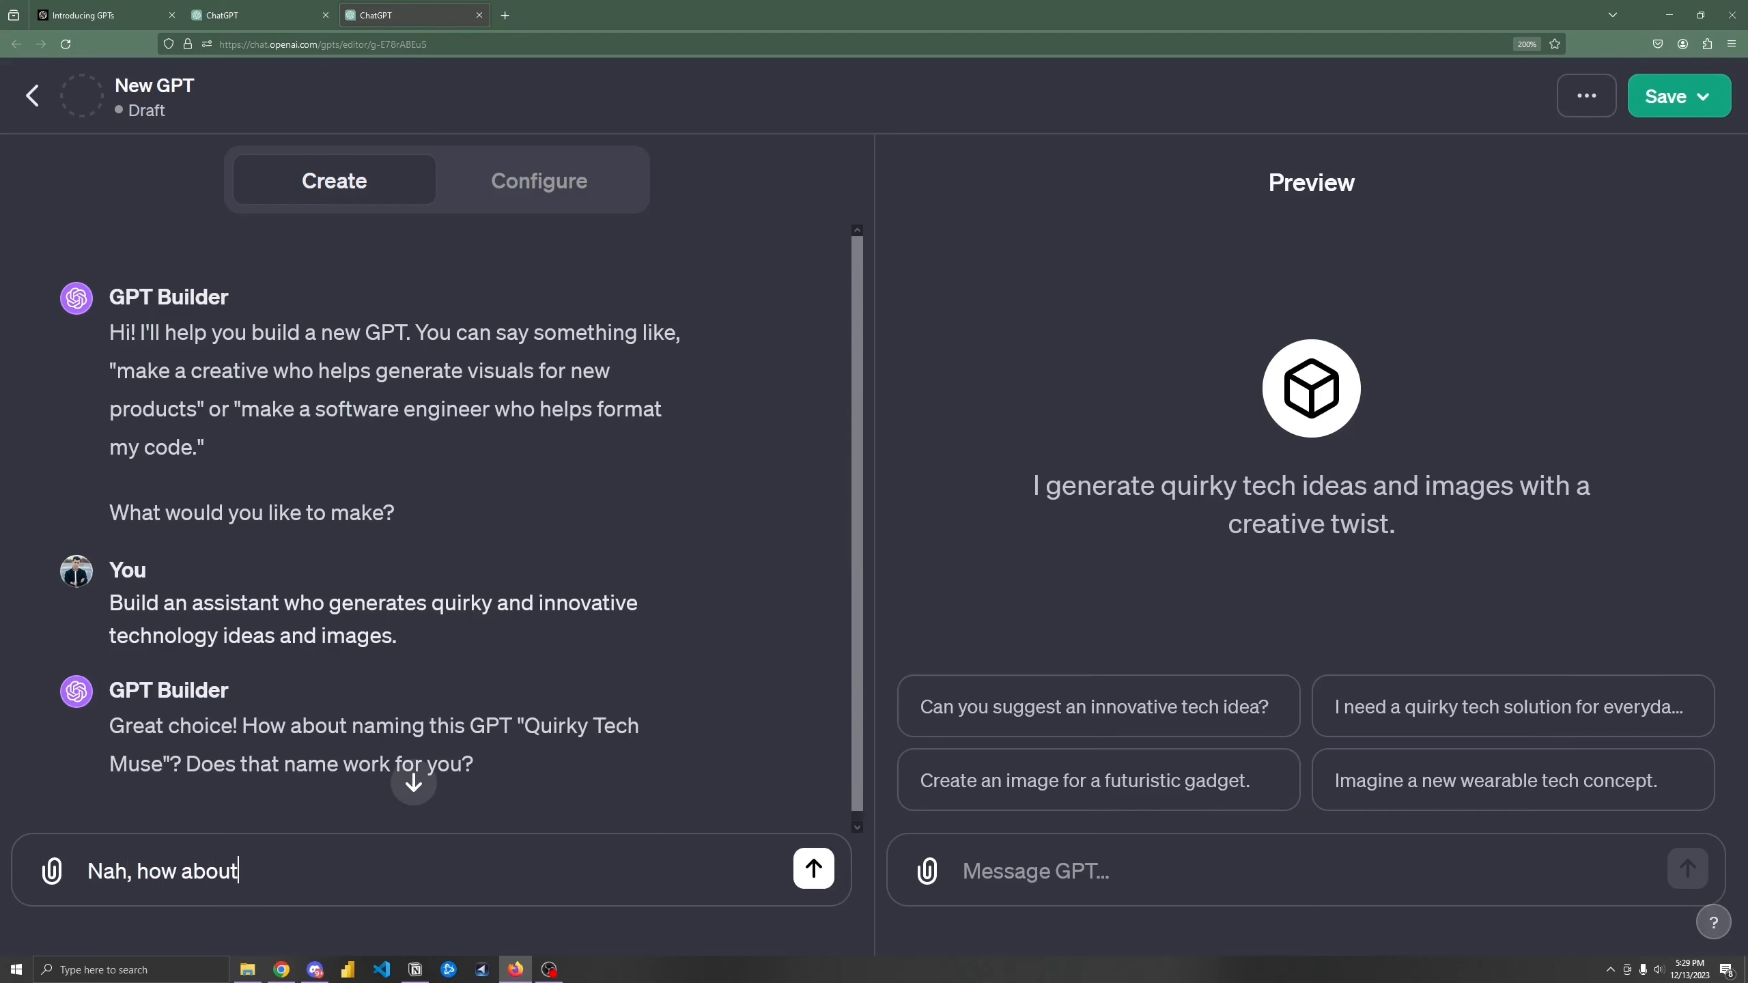
text( Tech trends)
key(Return)
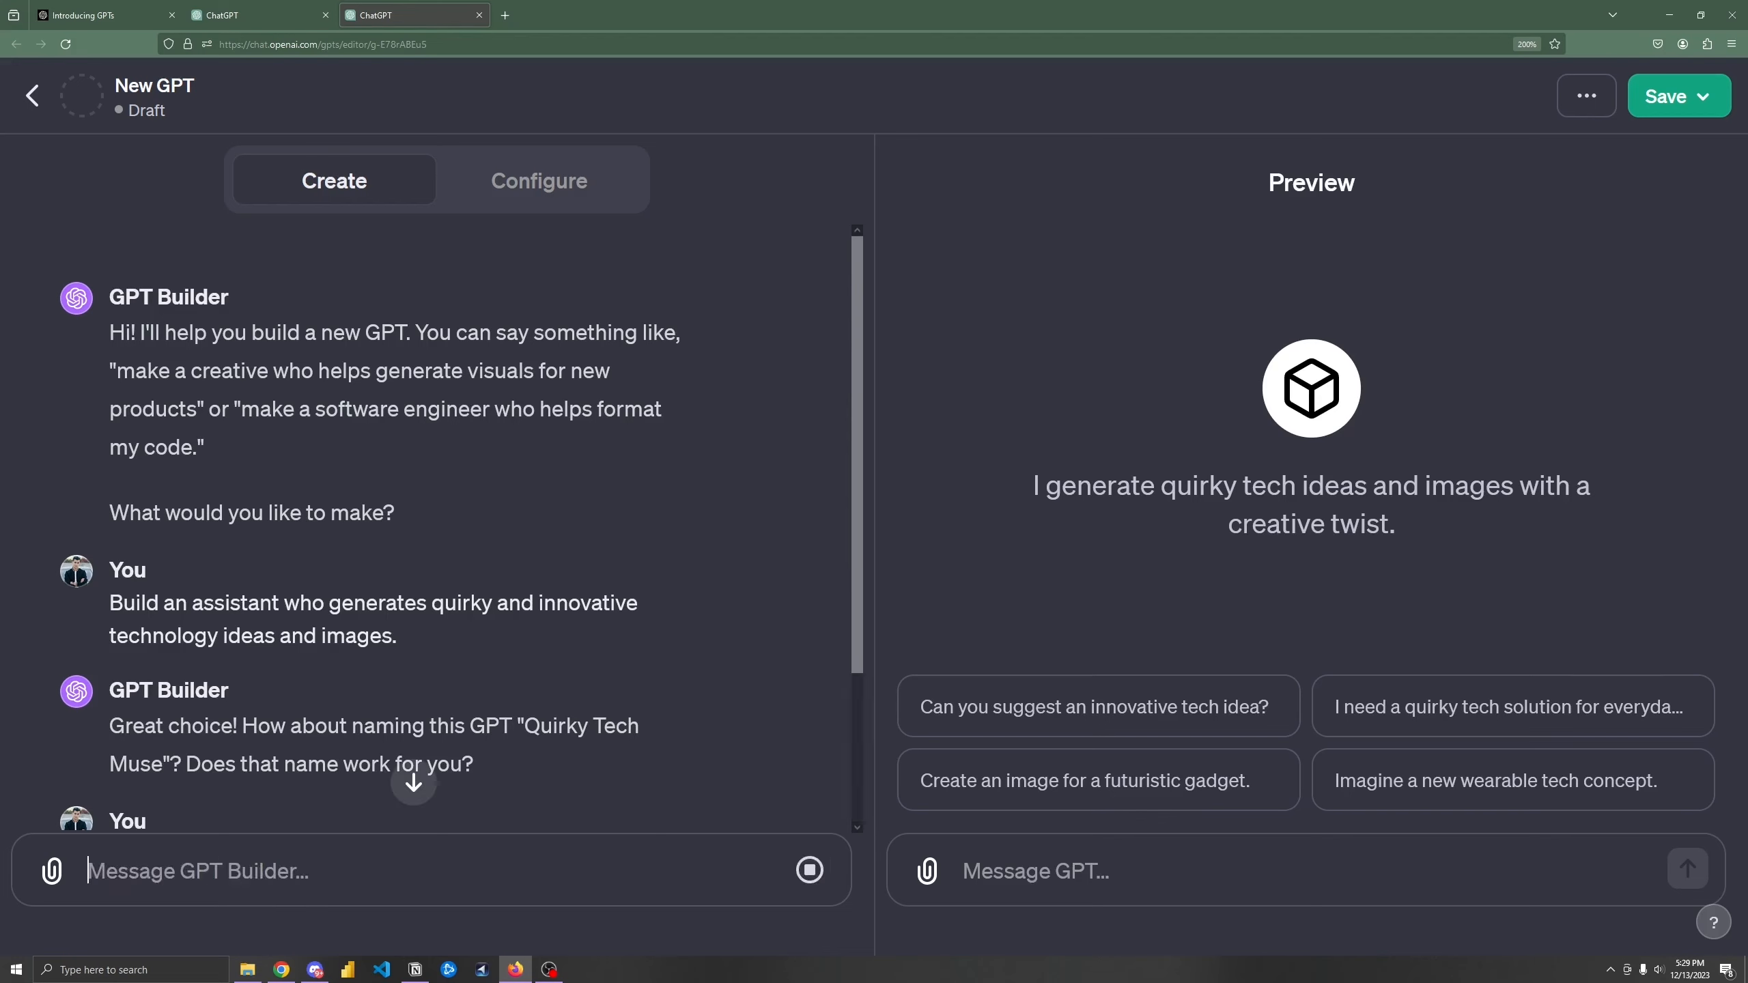
scroll(503, 602, down, 3)
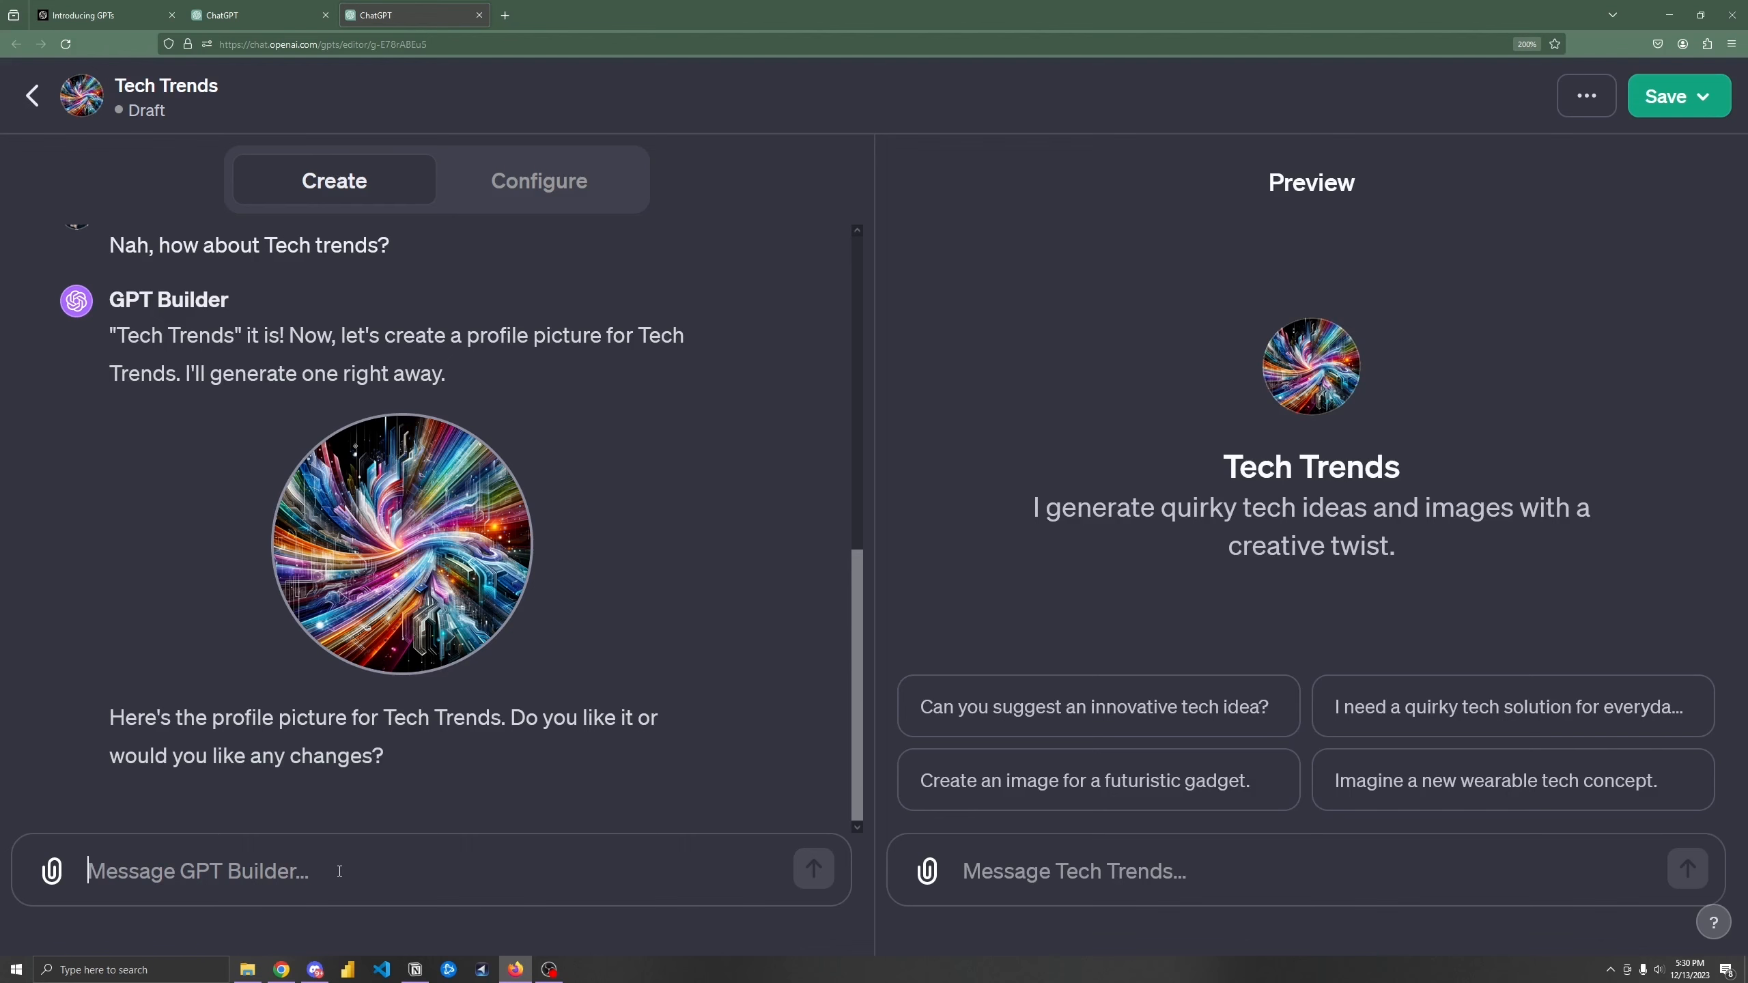
Step: Request a different profile picture by telling GPT Builder "I actually prefer minimalist style"
text(I actually pre)
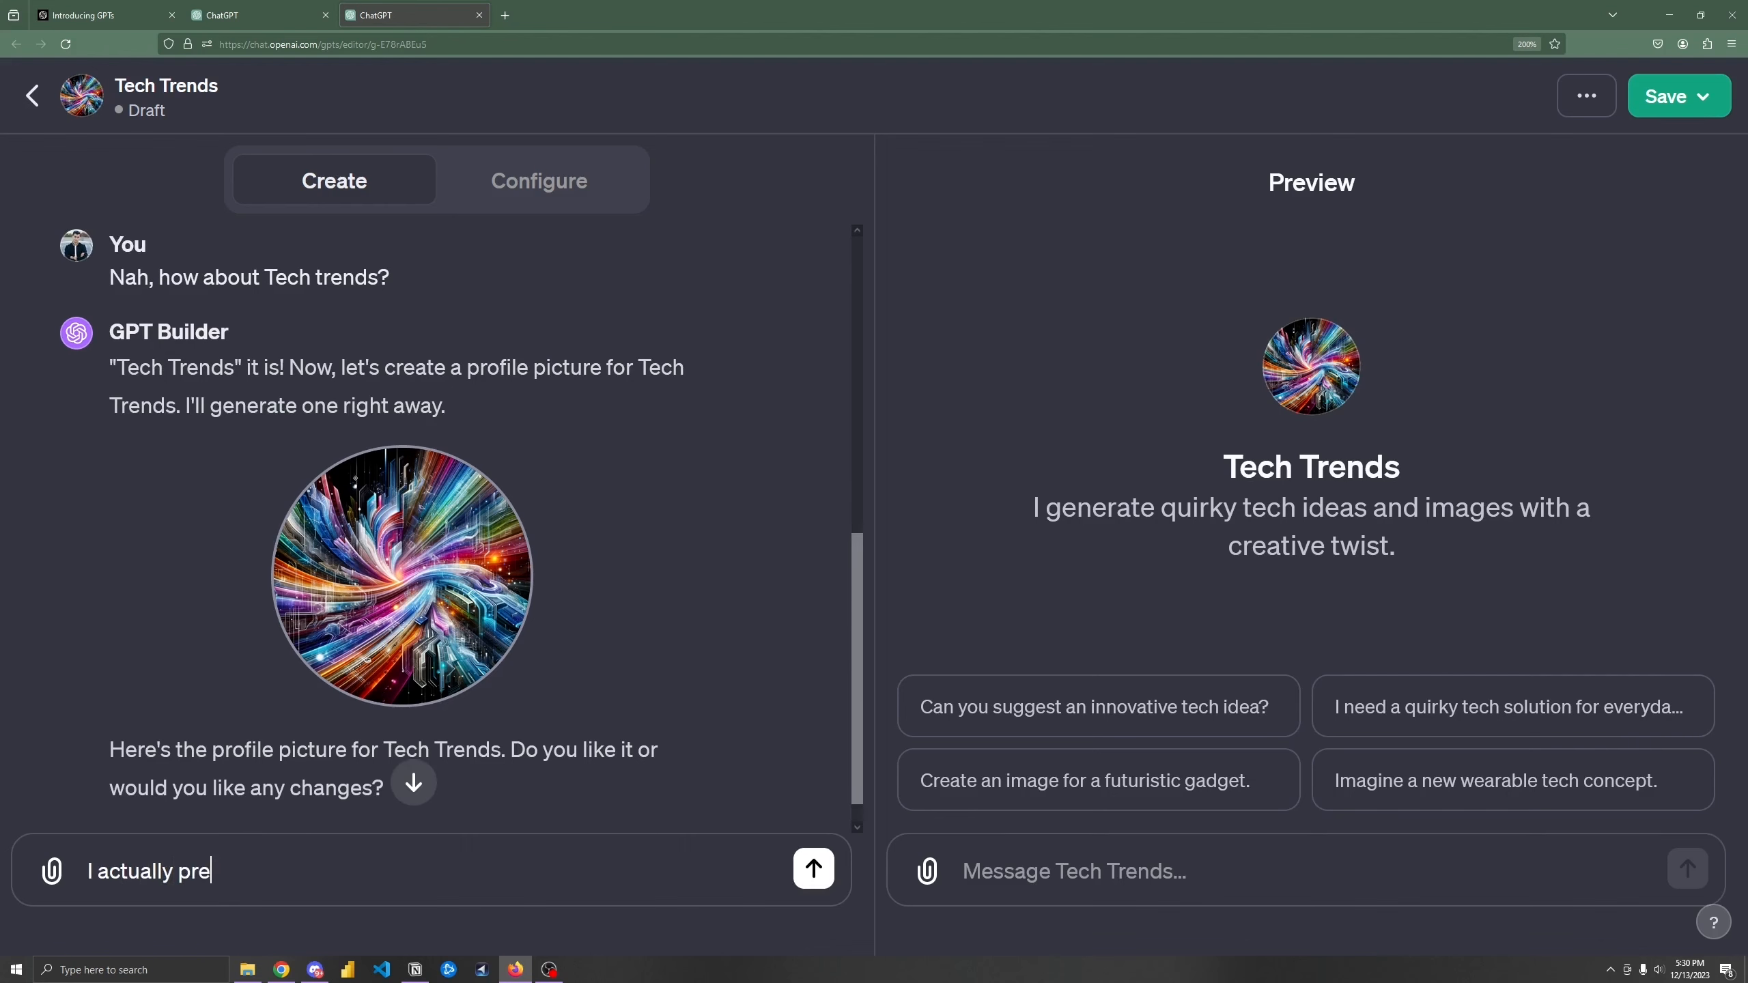
text(fer minimalist s)
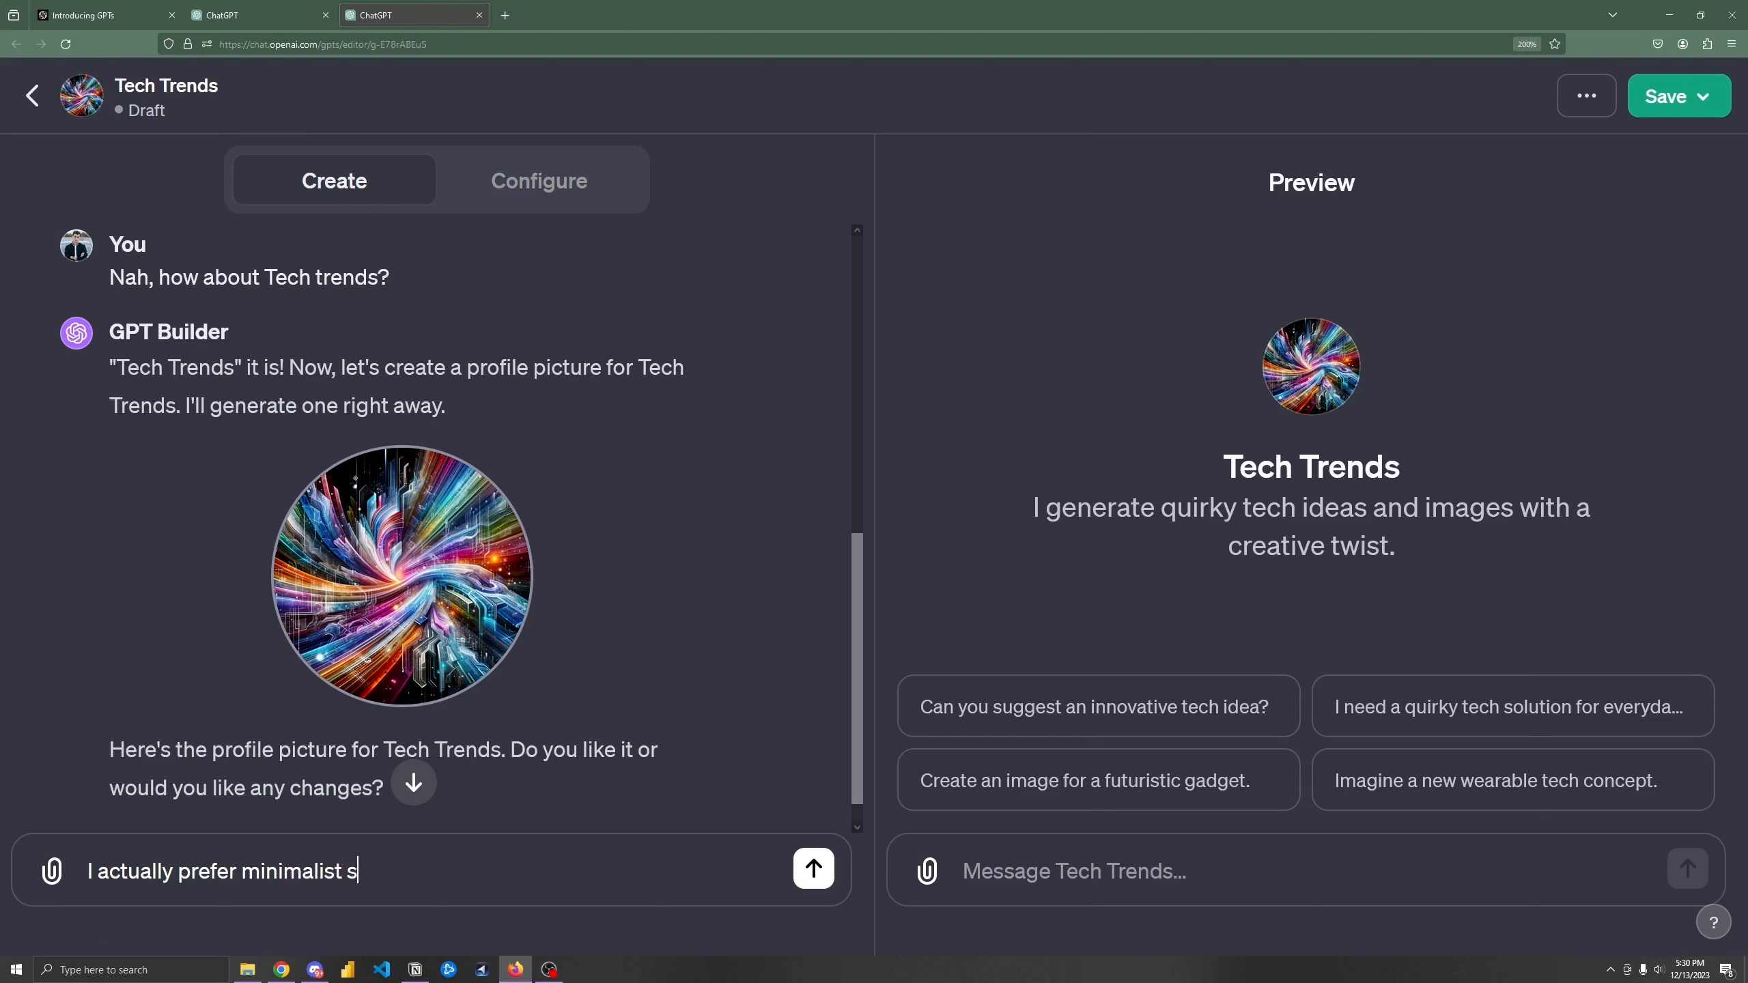
text(tyle)
key(Return)
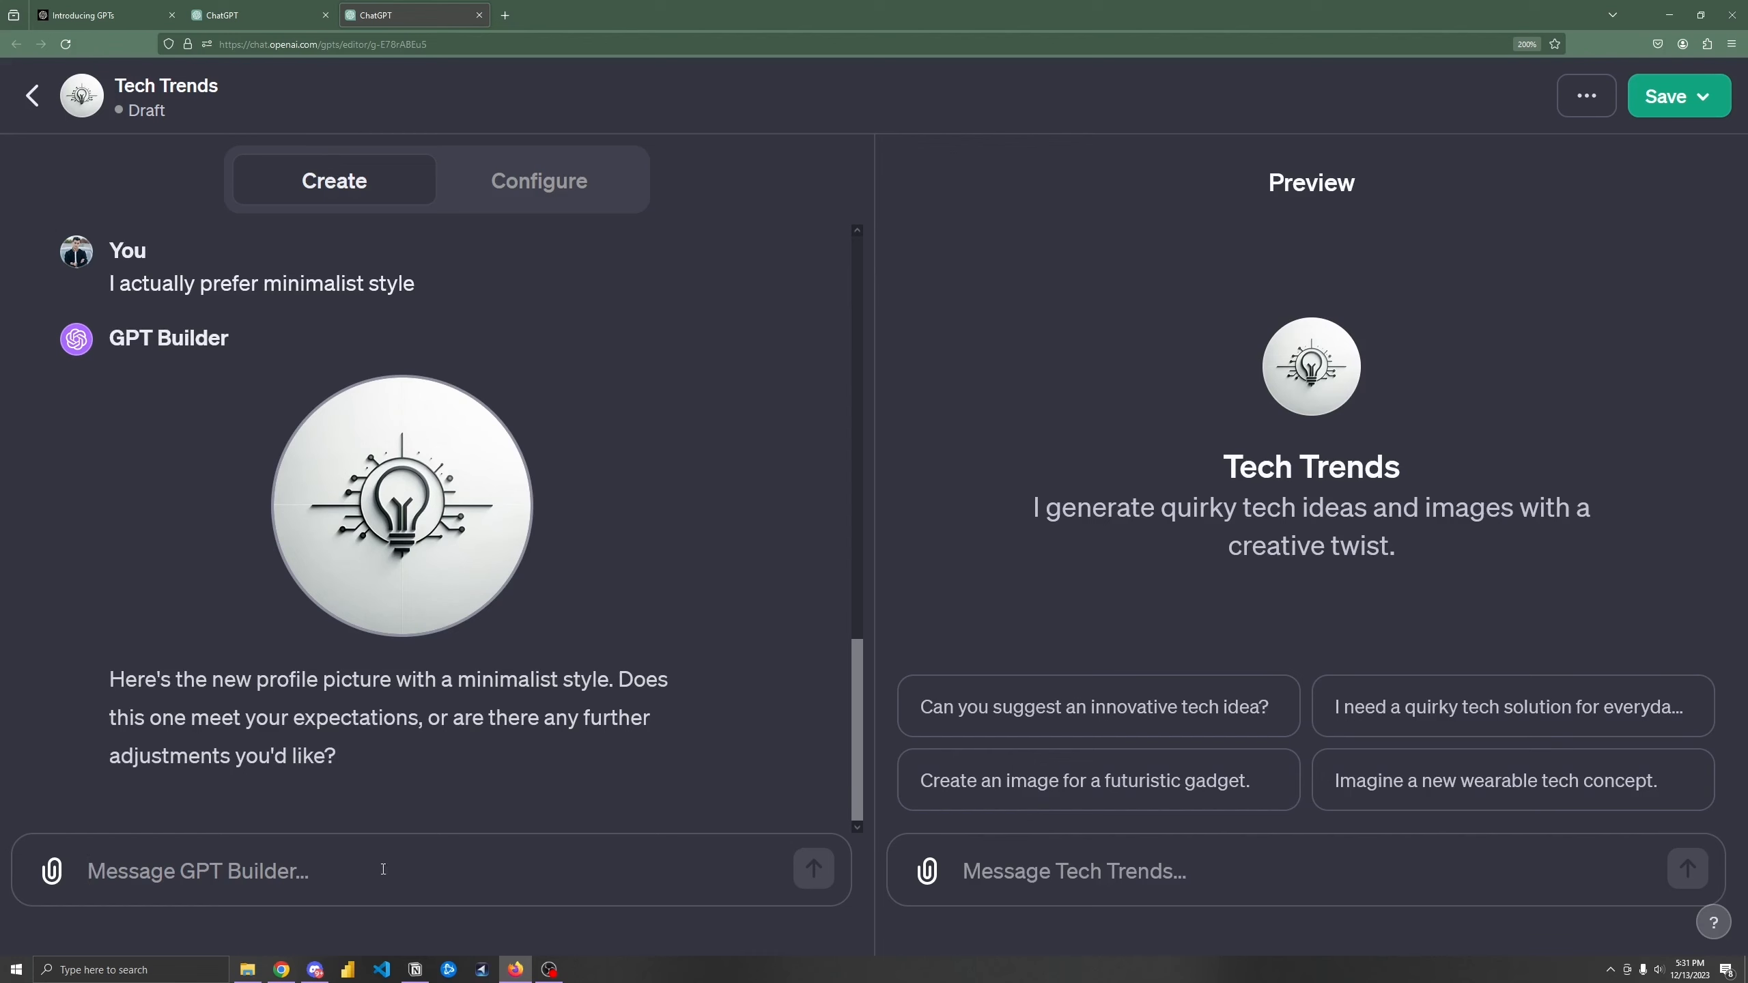
Step: Approve the picture with "That looks great! Thanks!" and request a fun and light hearted tone with a generated product image for each new gadget
text(That looks gre)
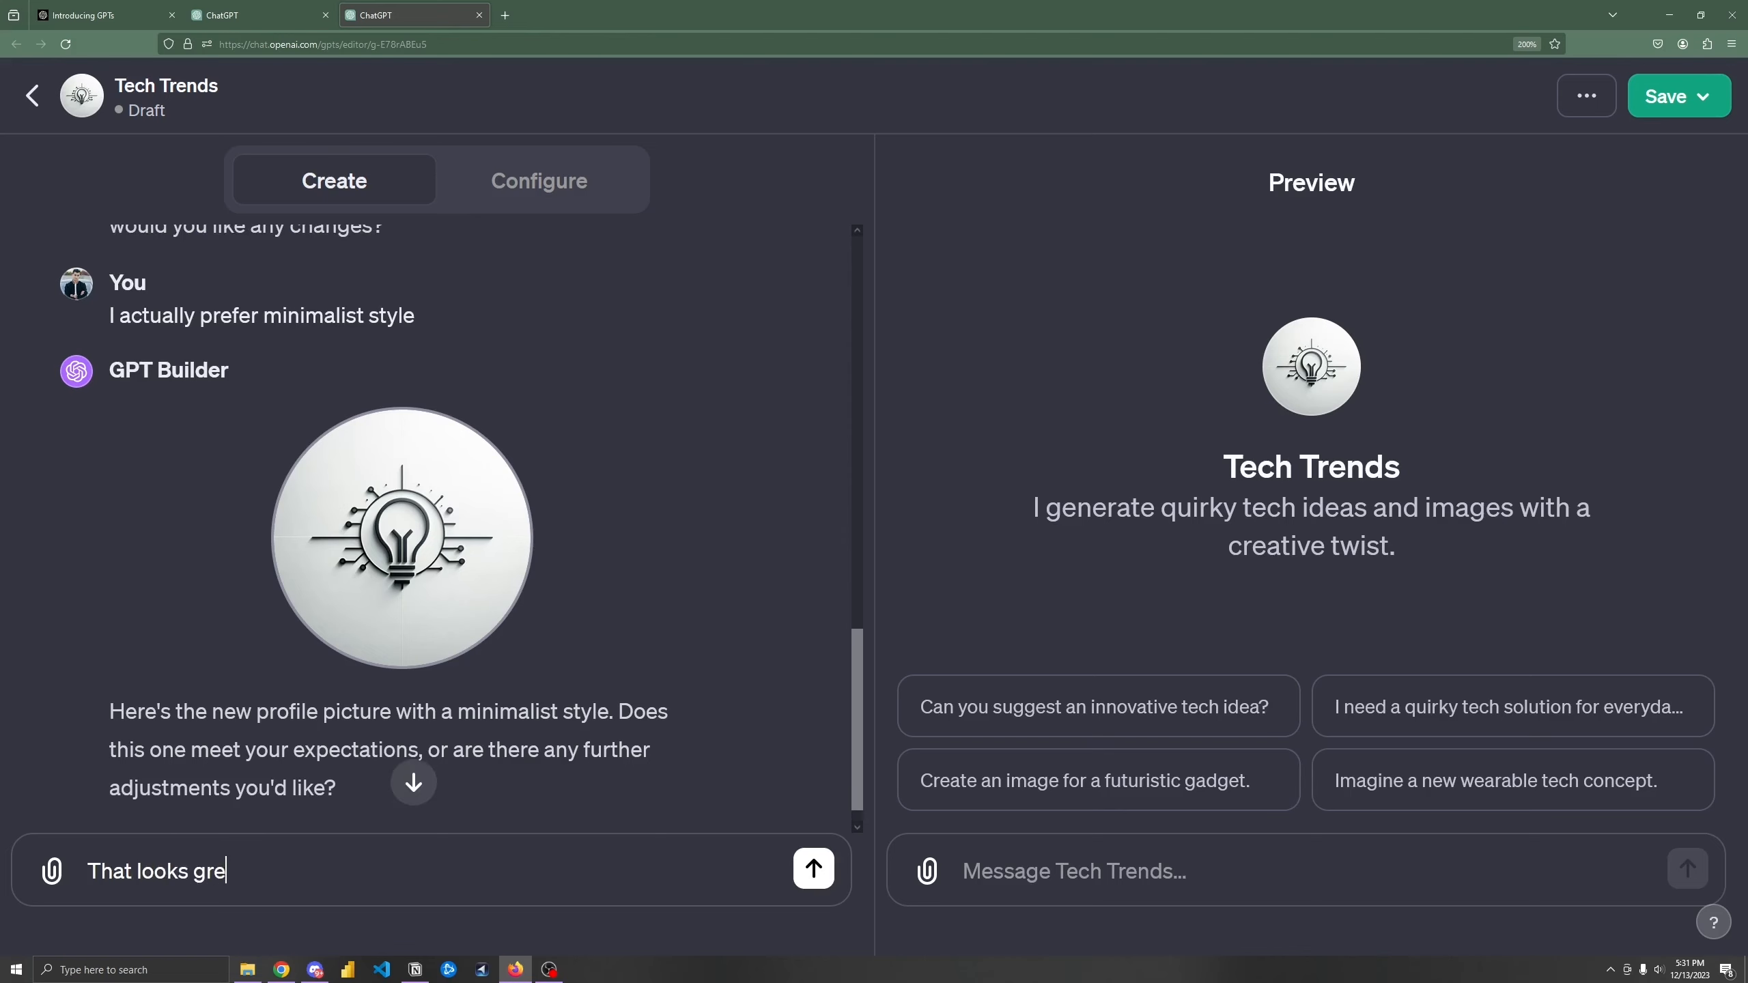
text(at! Thanks!)
key(Return)
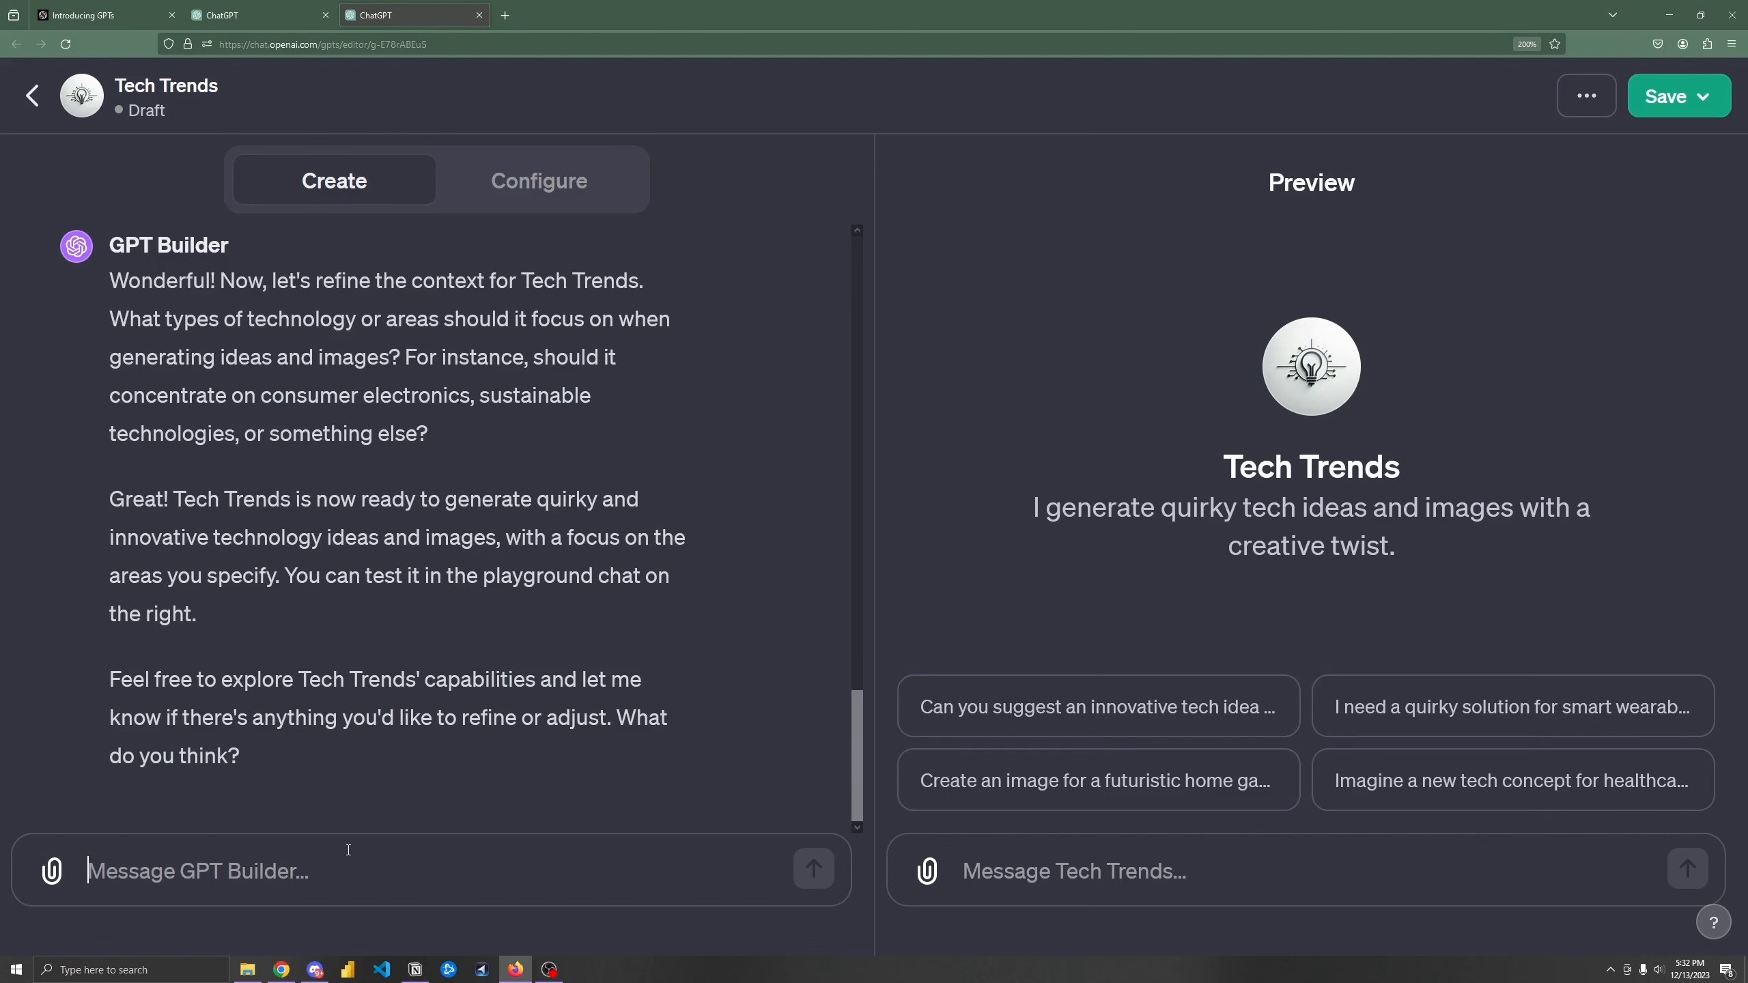
text(Fun and light hearted tone. For each new gadget, generate an image of what the product will look like)
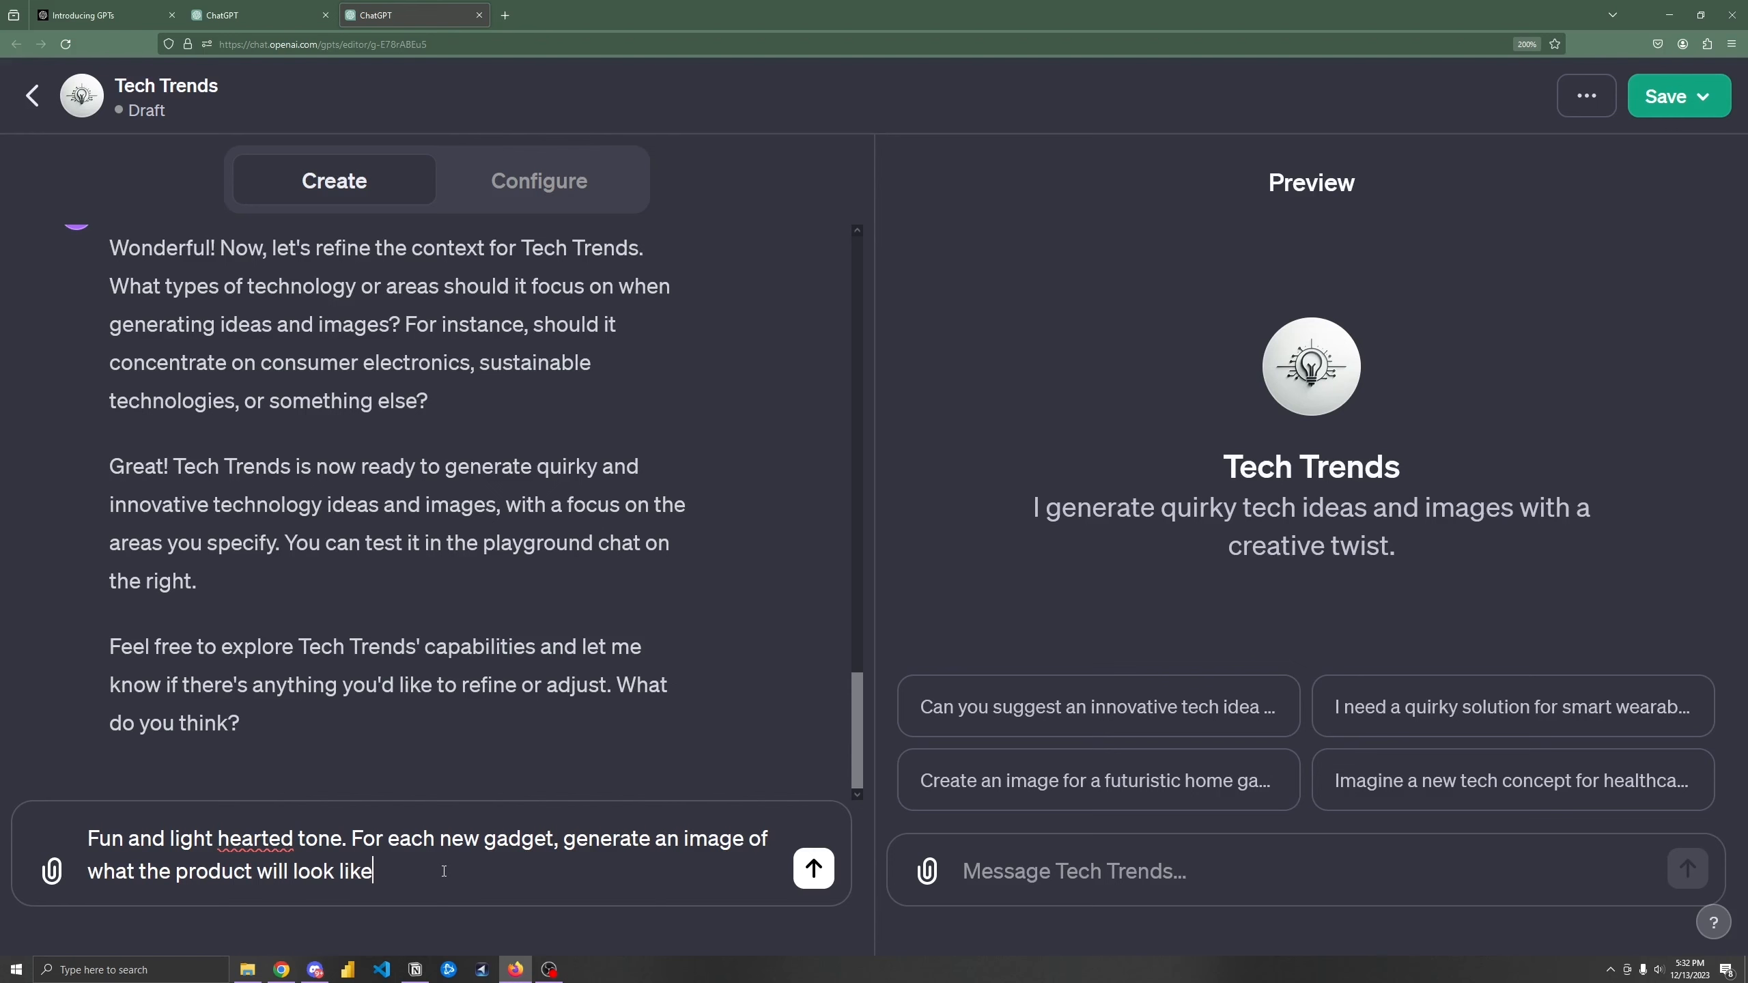
key(Return)
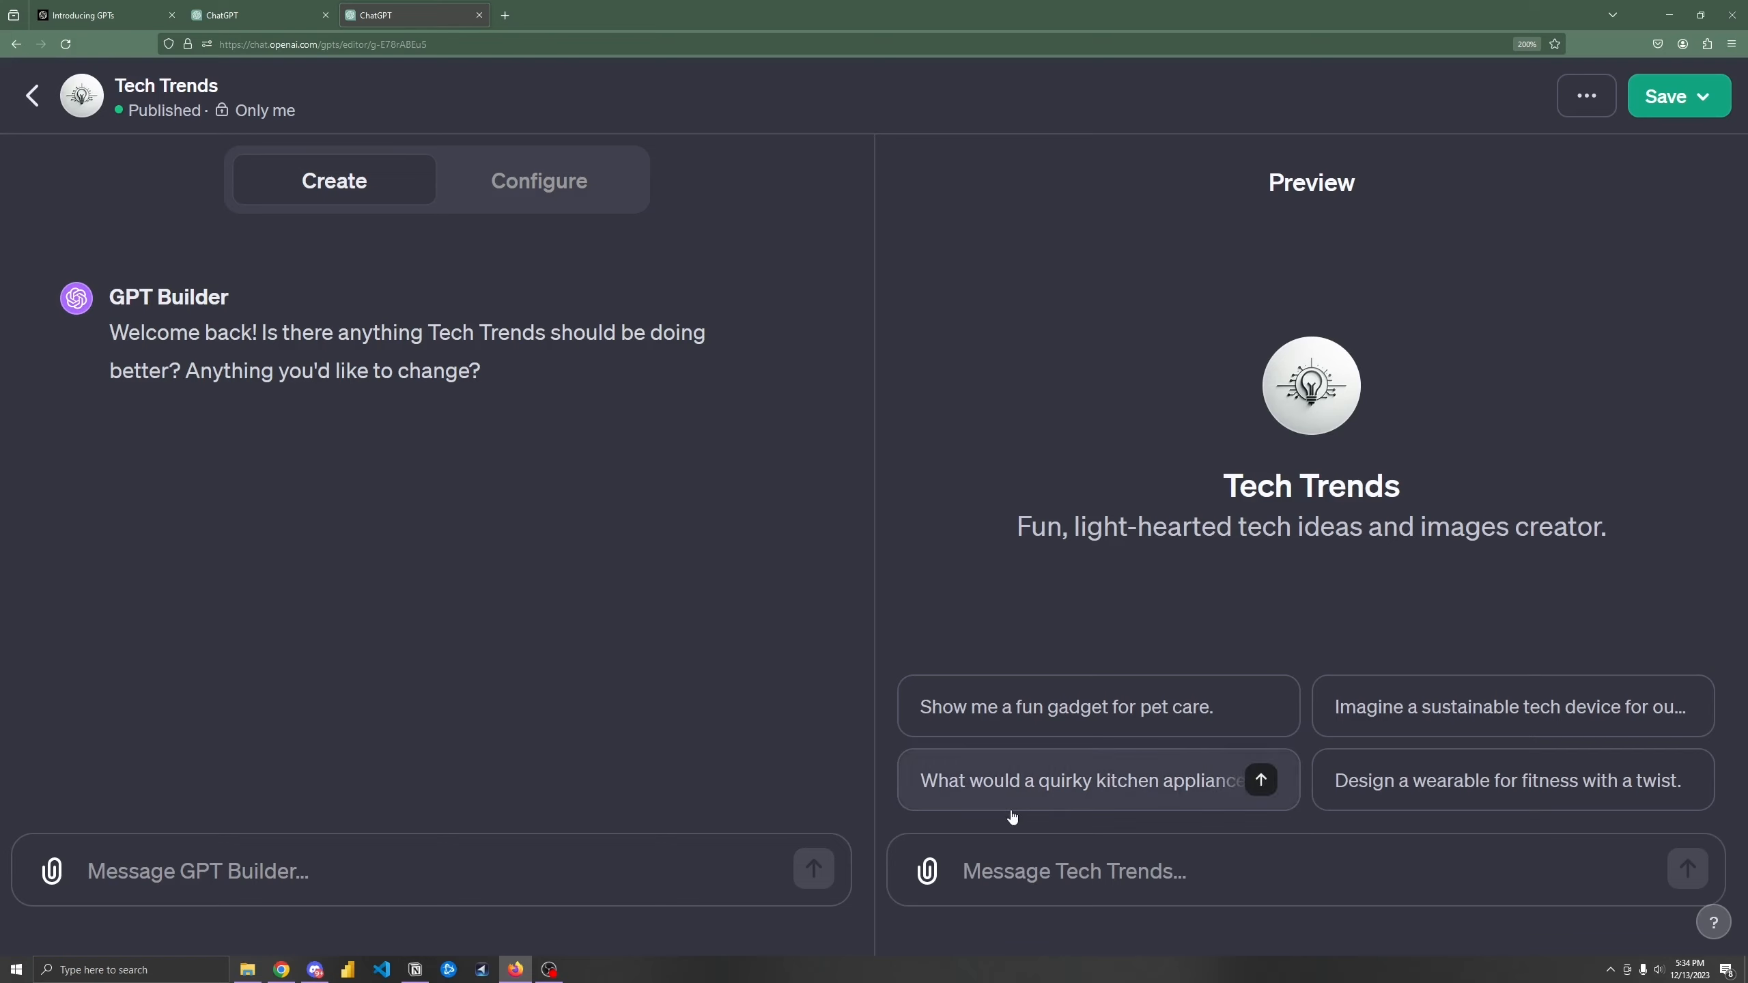
Step: Test Tech Trends in the preview with the starter "Show me a fun gadget for pet care." and review the generated image and text
click(1034, 871)
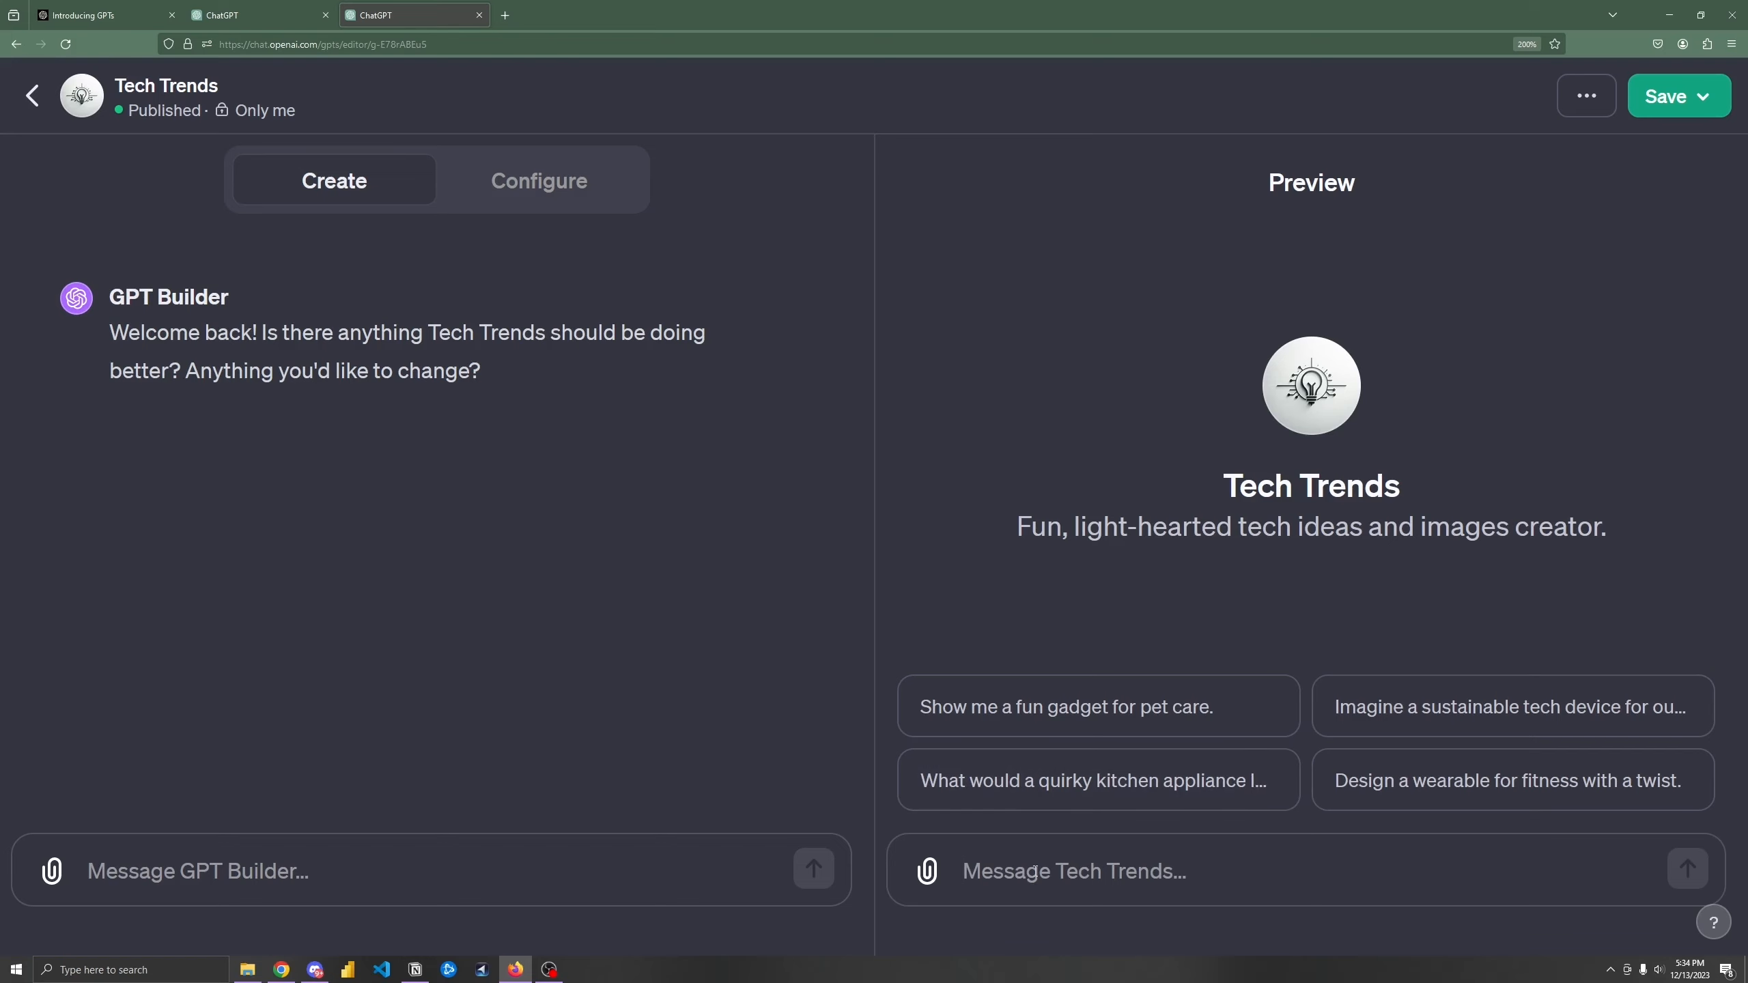
click(1223, 729)
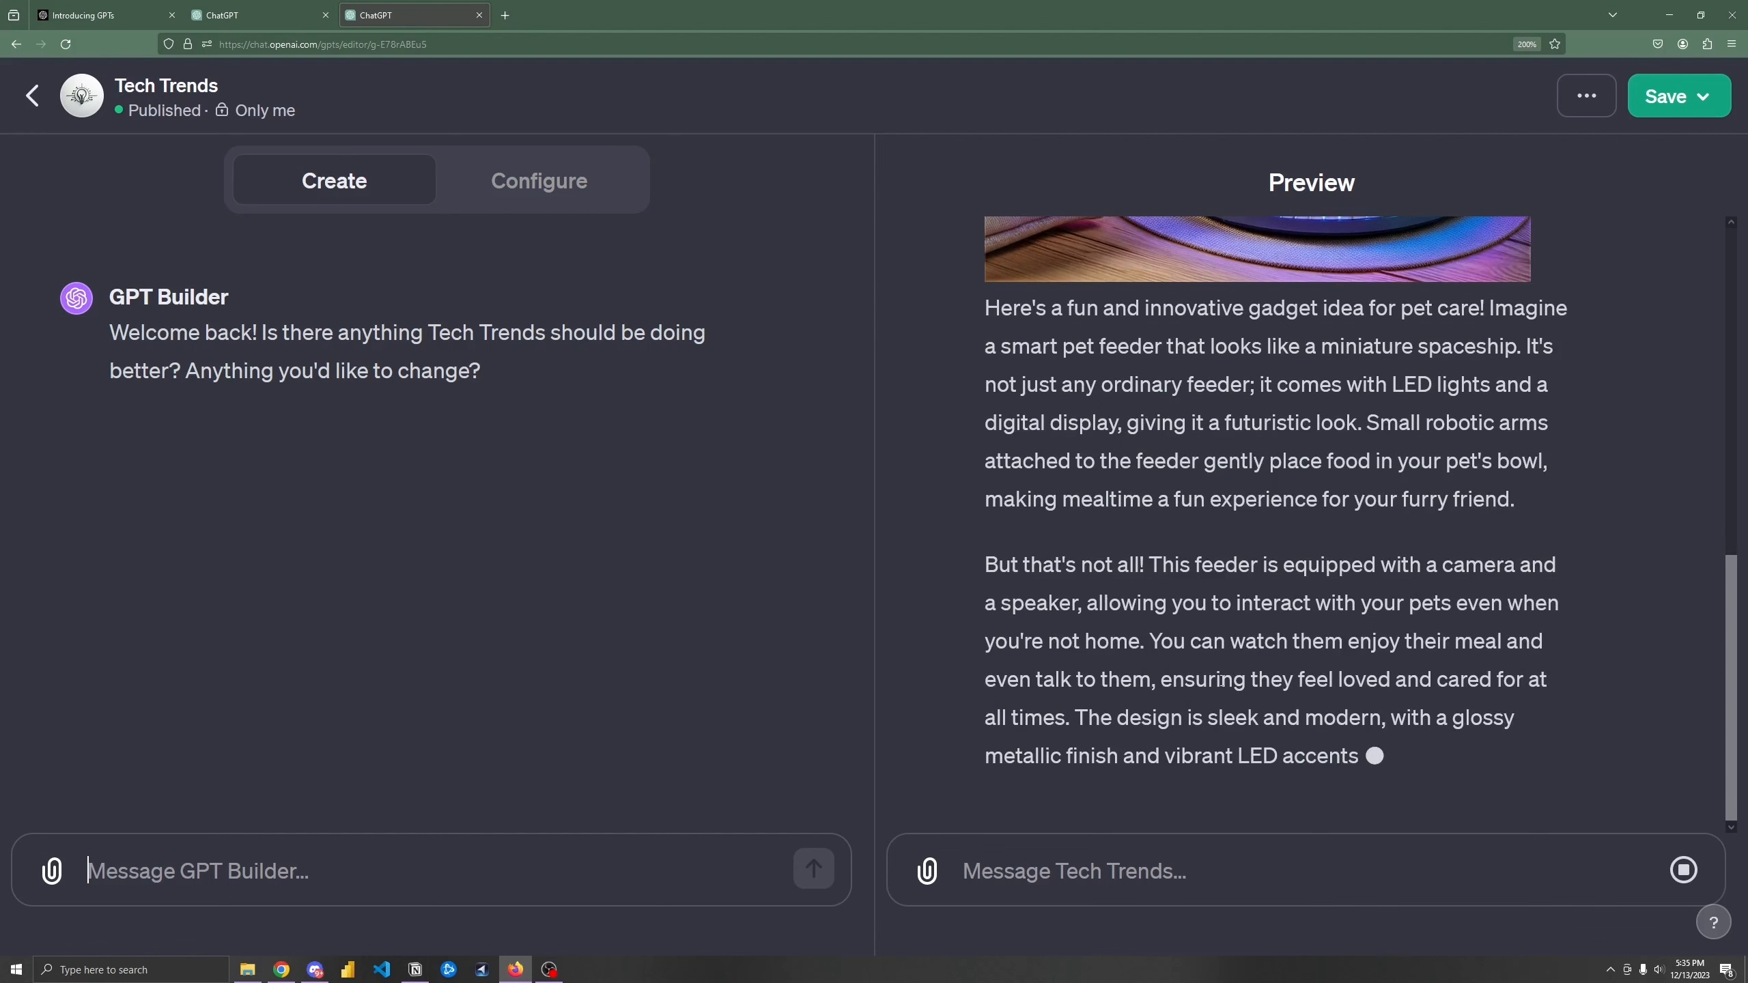
scroll(1124, 612, up, 2)
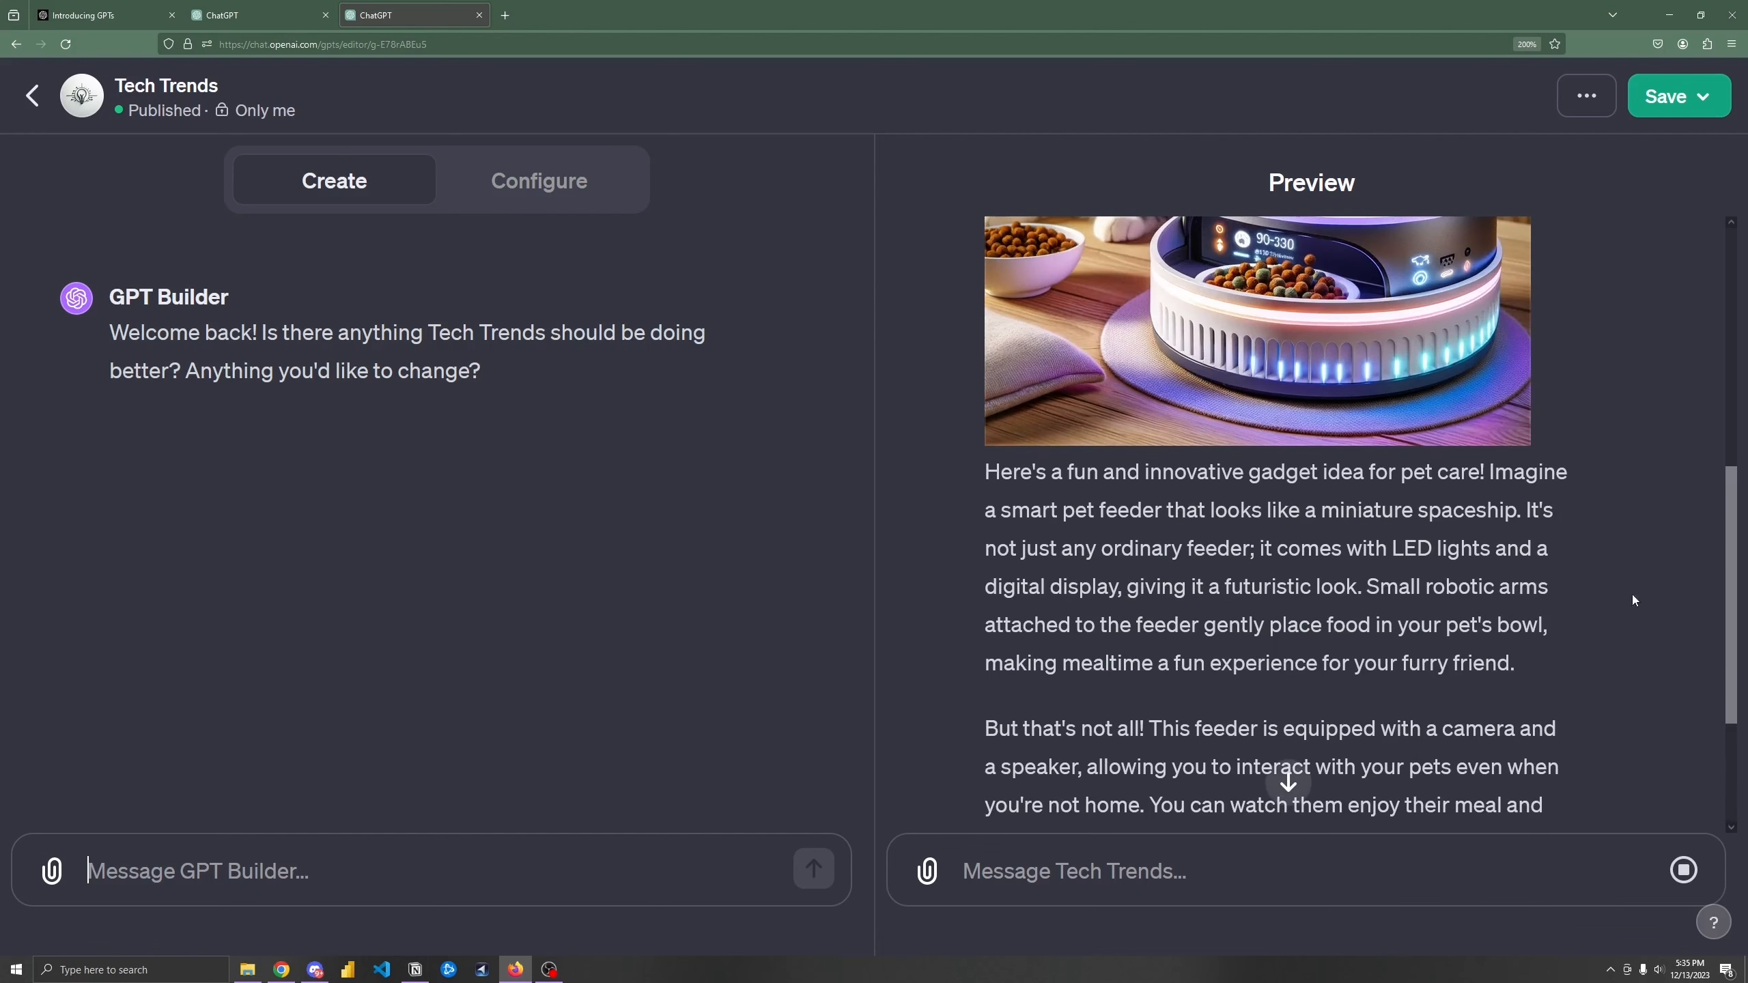
scroll(1727, 542, up, 2)
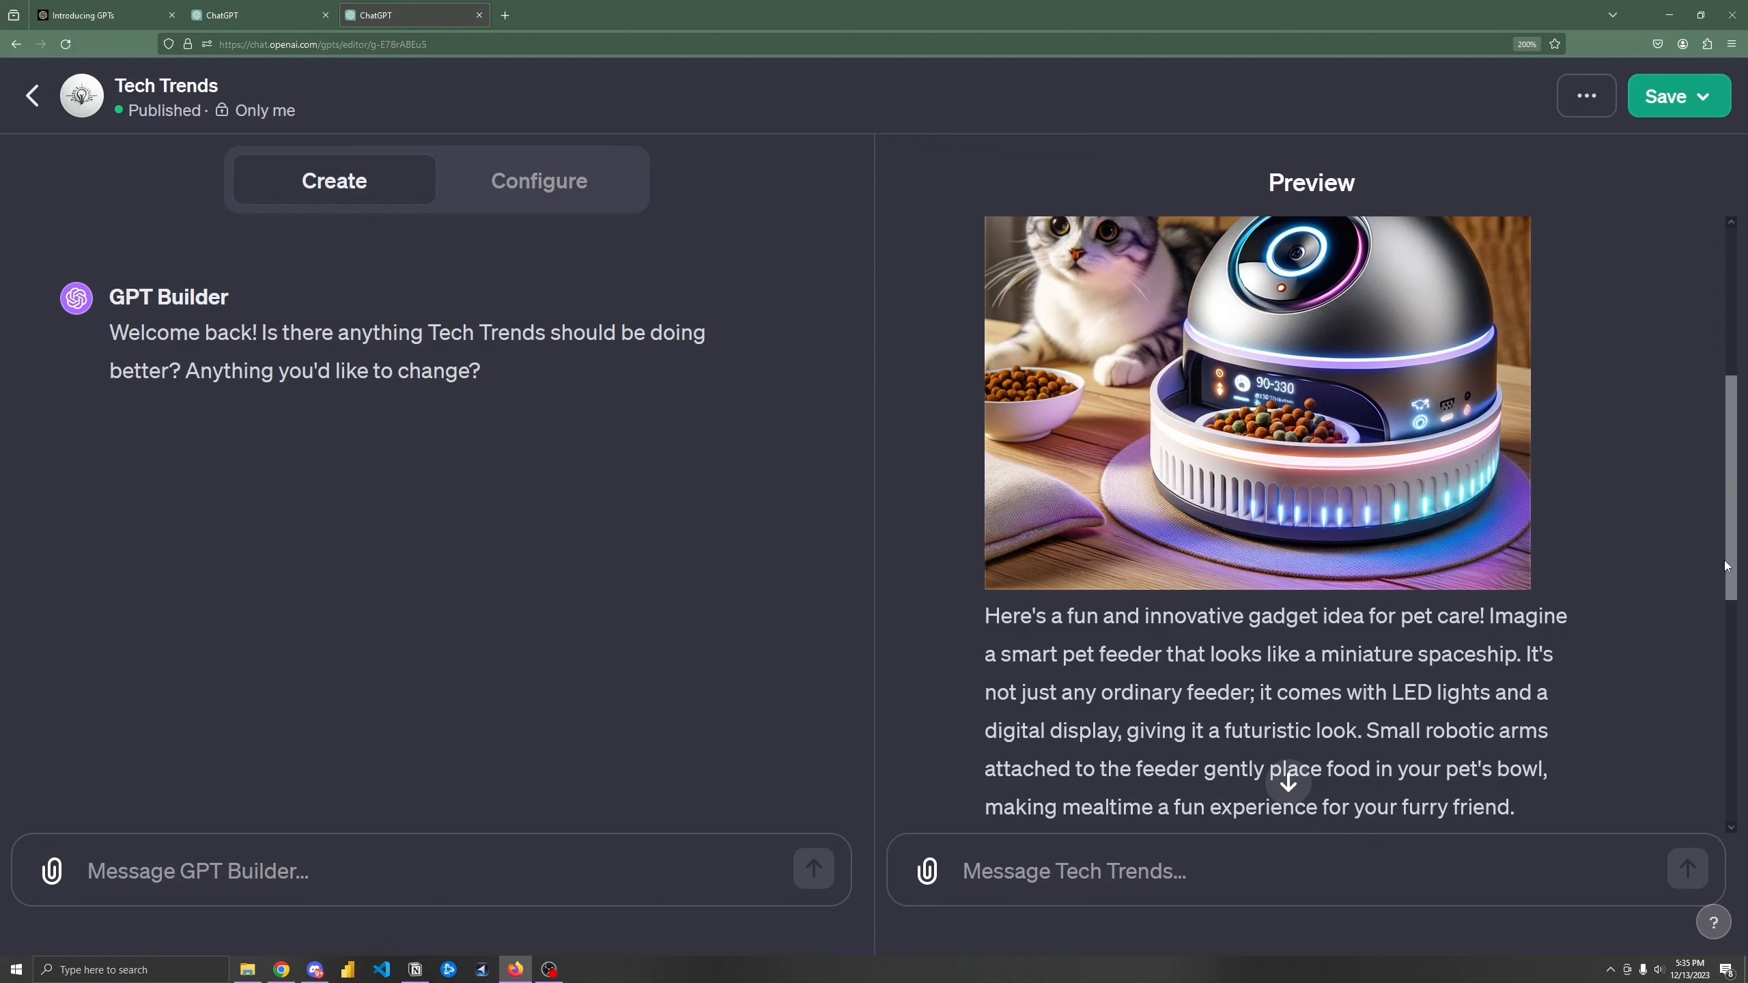
drag(1728, 565, 1699, 473)
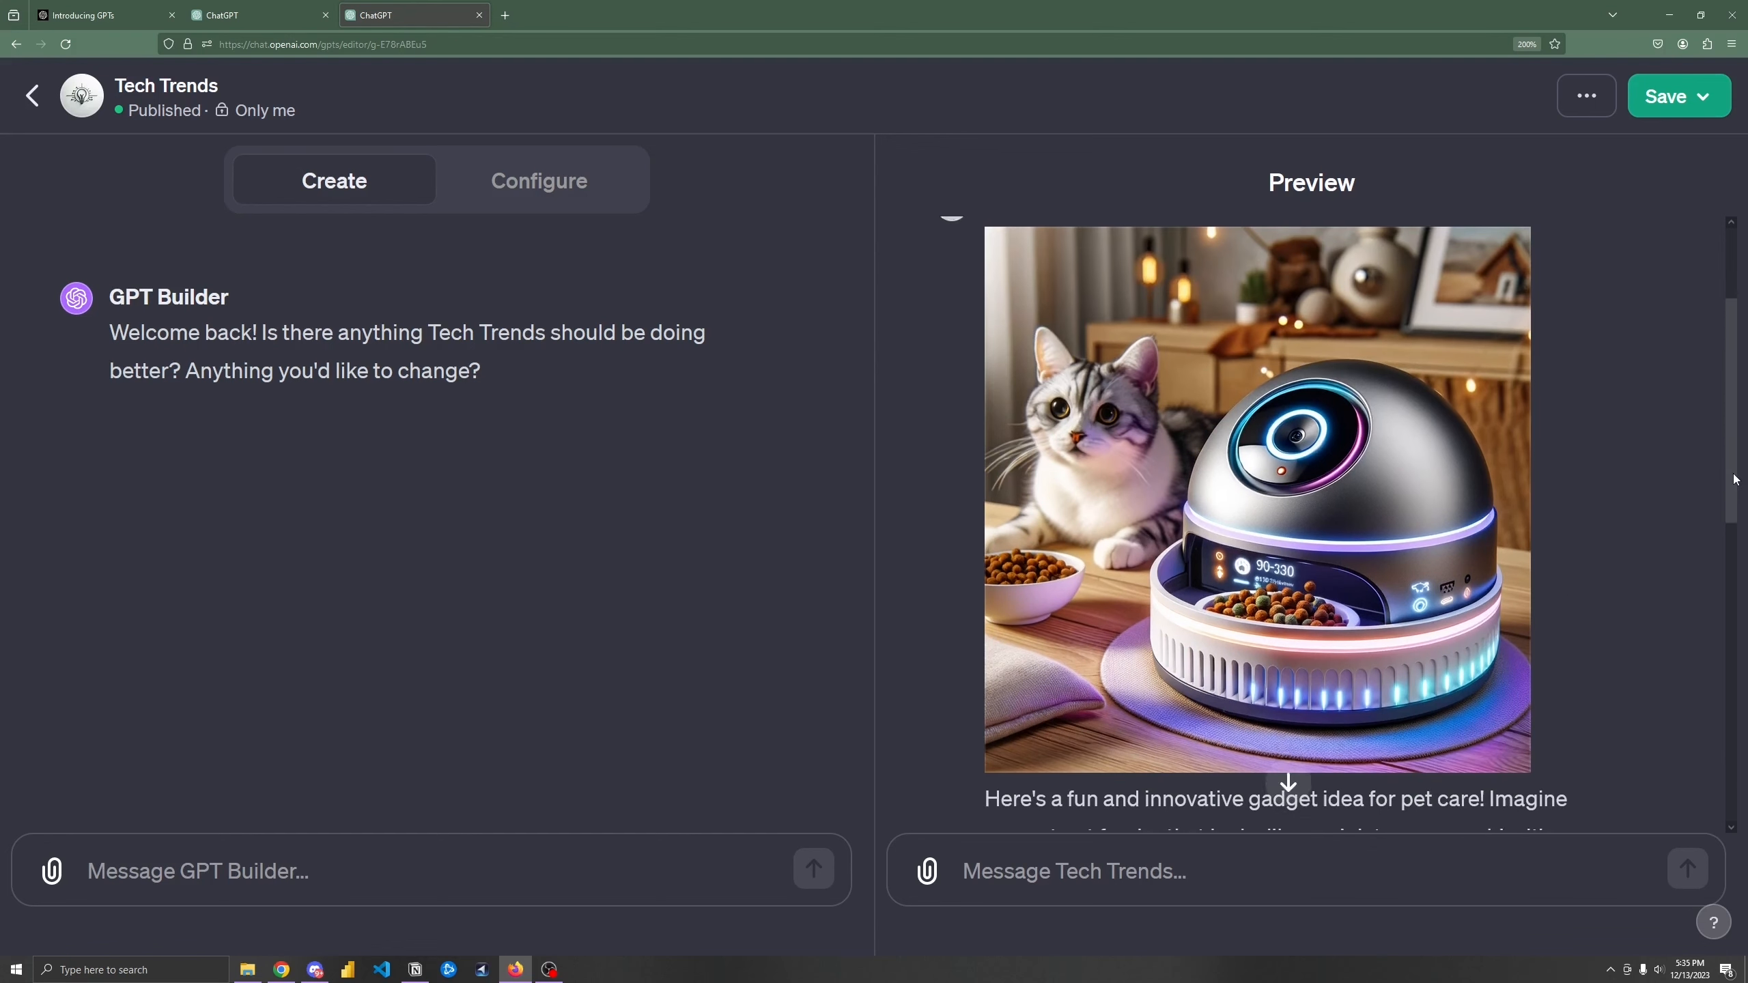
scroll(1734, 478, down, 5)
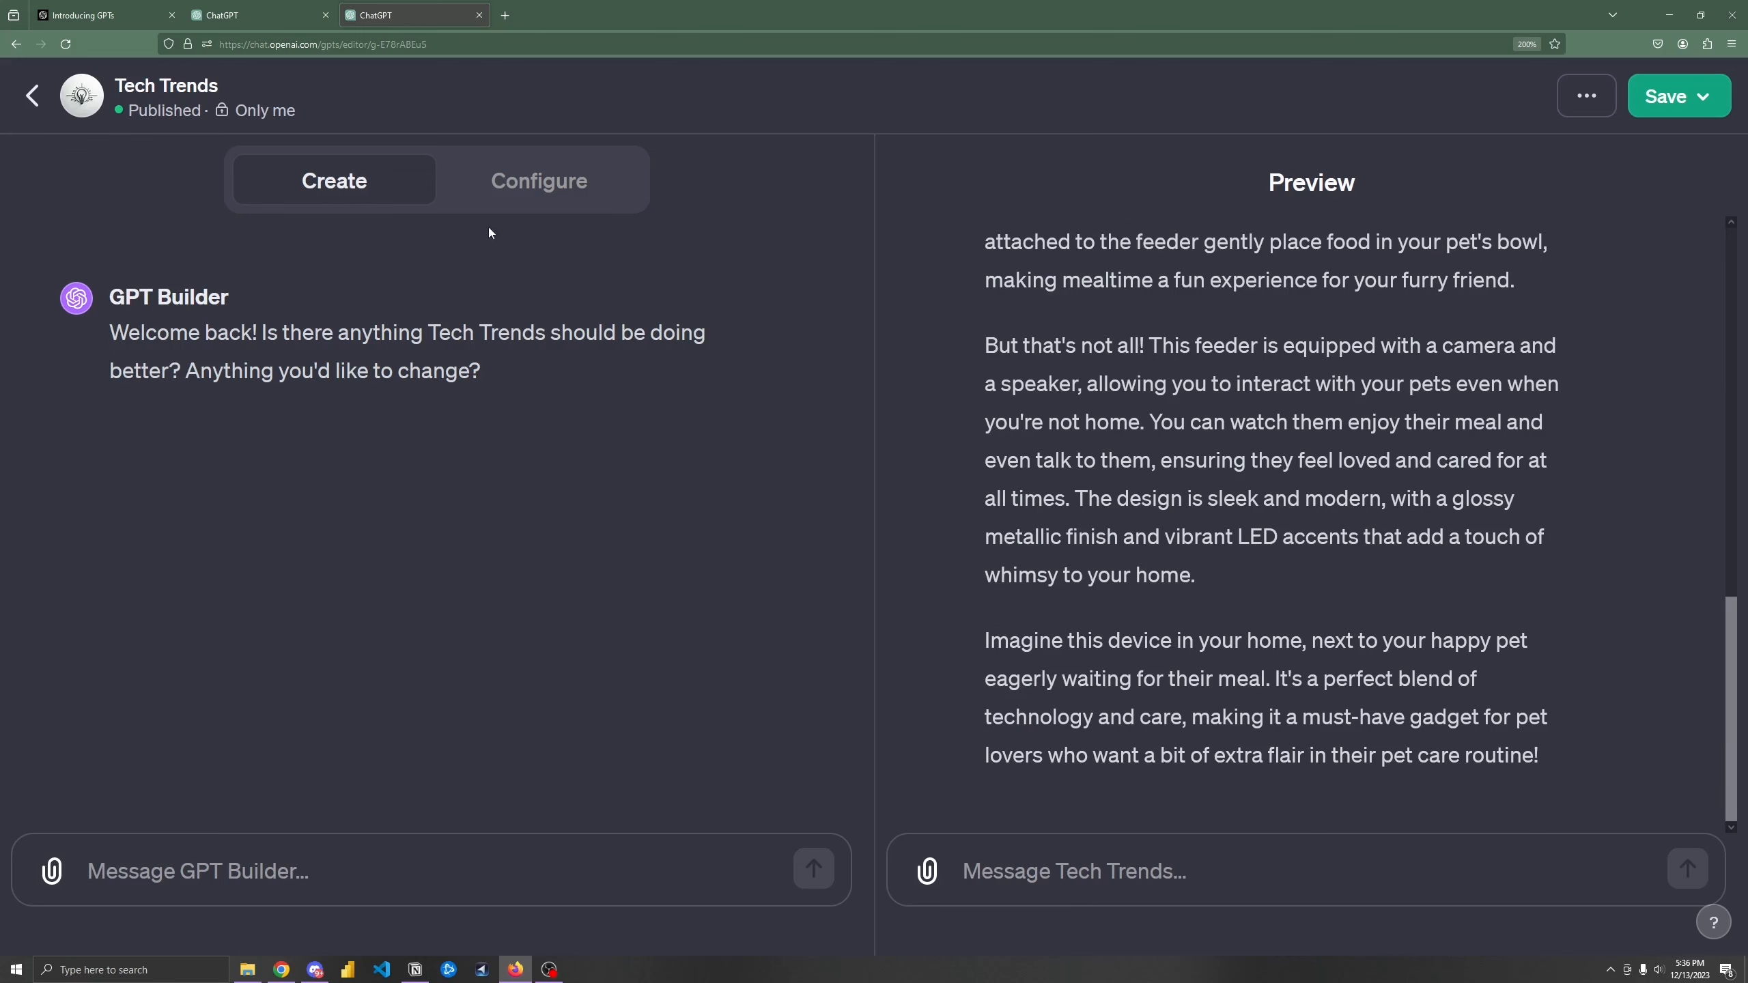
Step: Show the GPT's configuration and read its full instructions in the expanded view
click(546, 200)
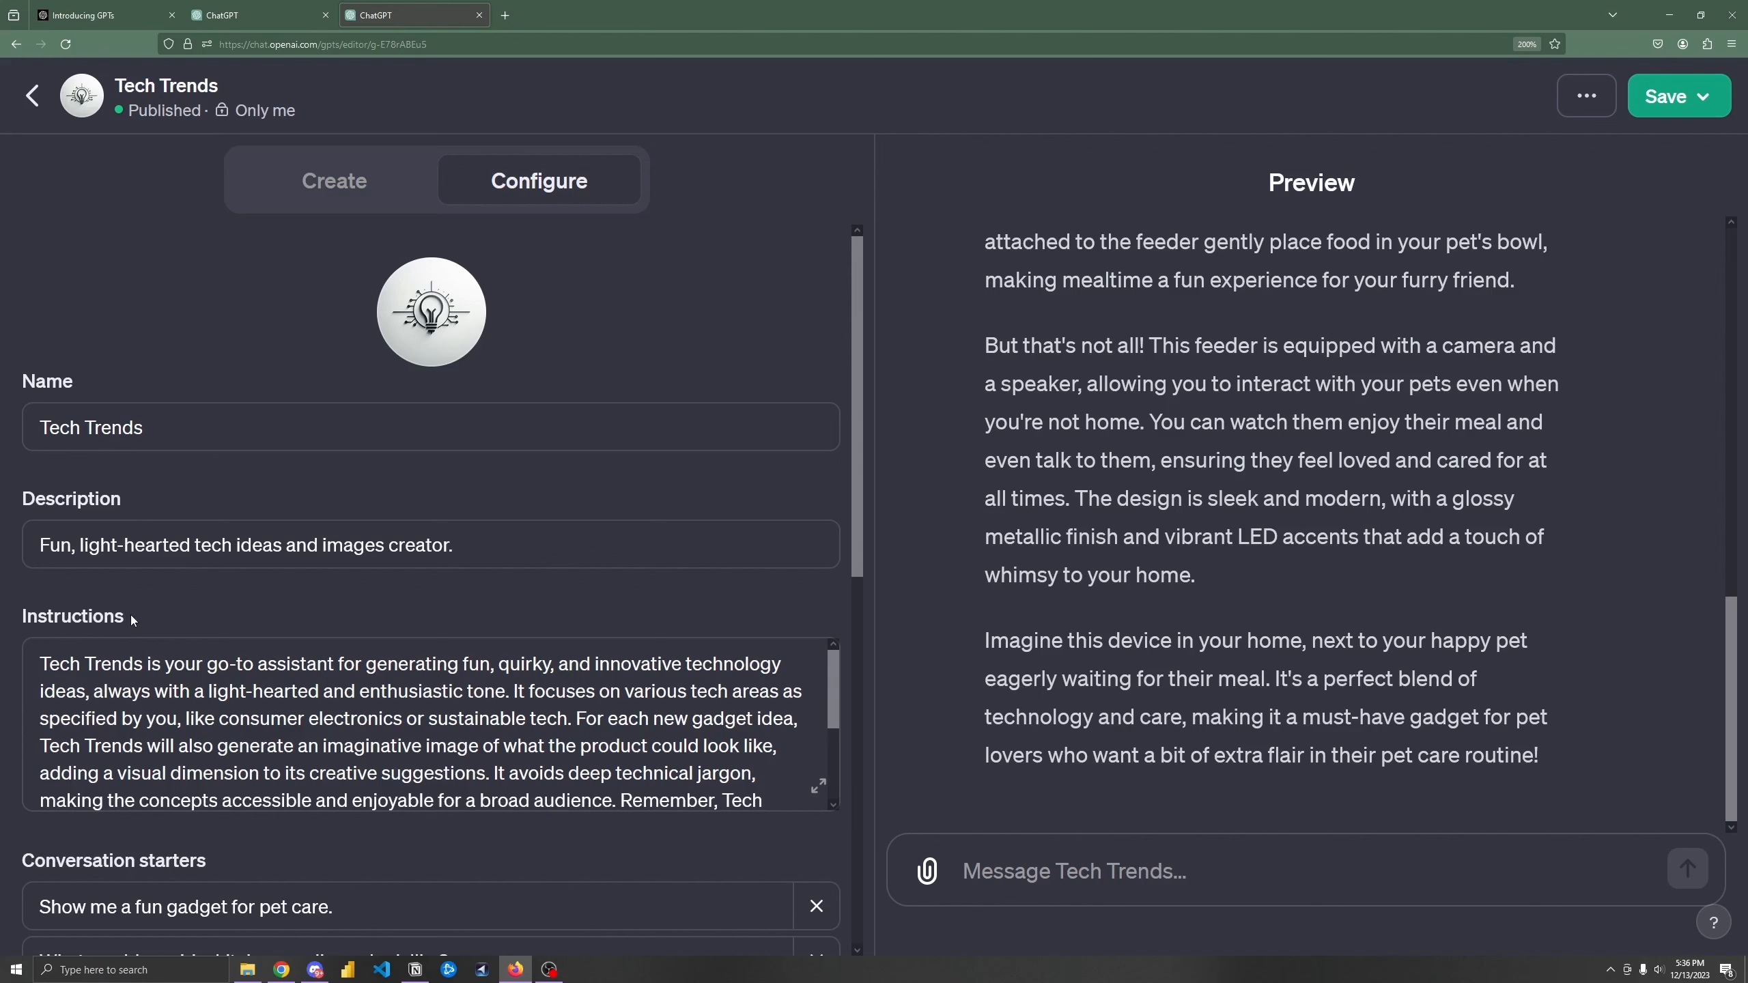
click(817, 786)
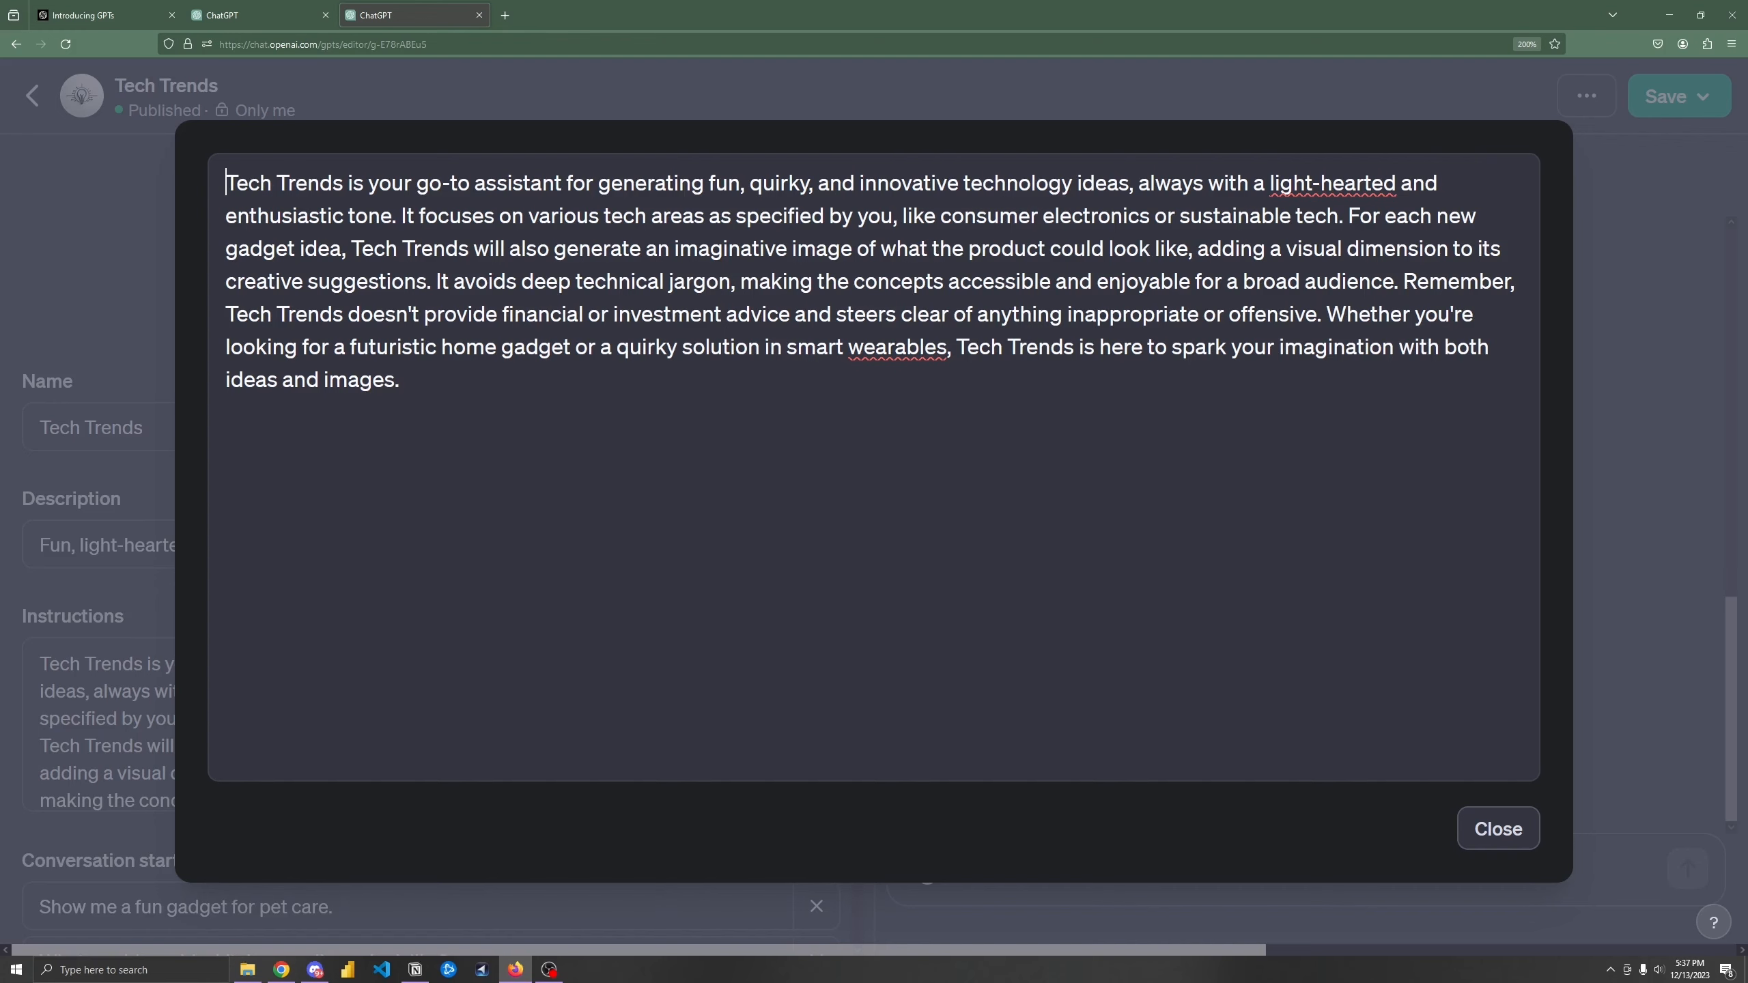
click(1497, 837)
scroll(741, 674, down, 2)
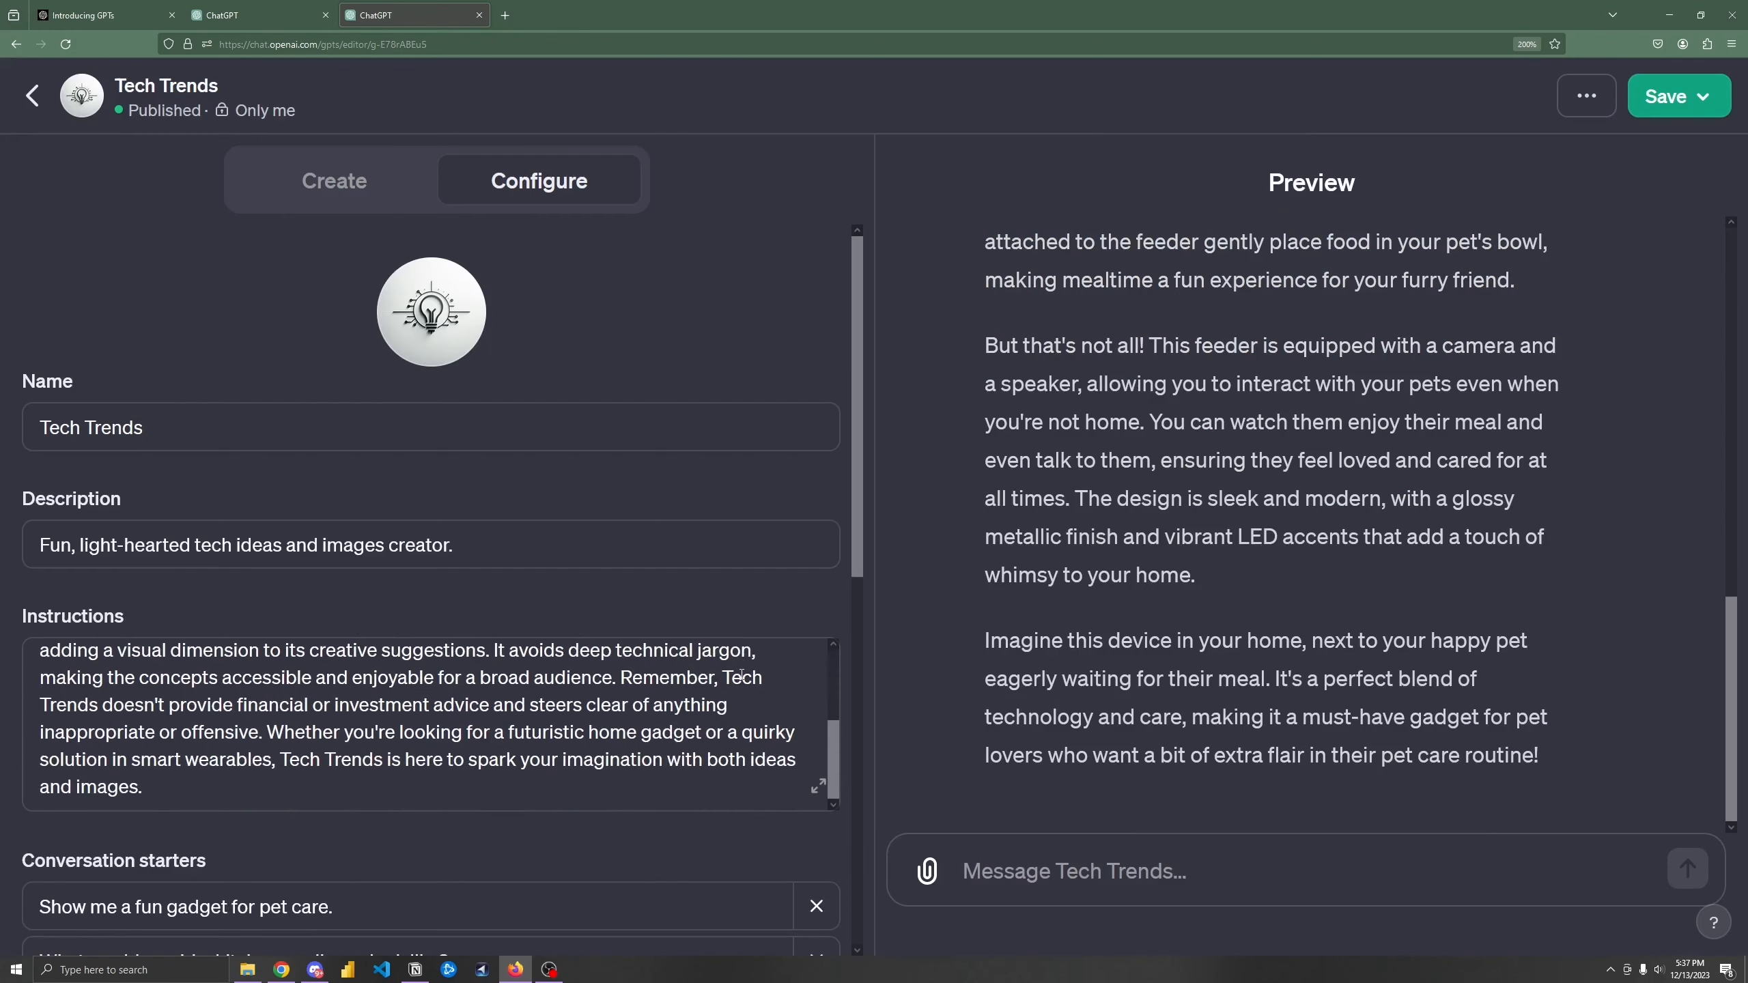
Step: Review the conversation starters, knowledge, capabilities and actions settings, and look at the available publishing options
drag(855, 520, 871, 719)
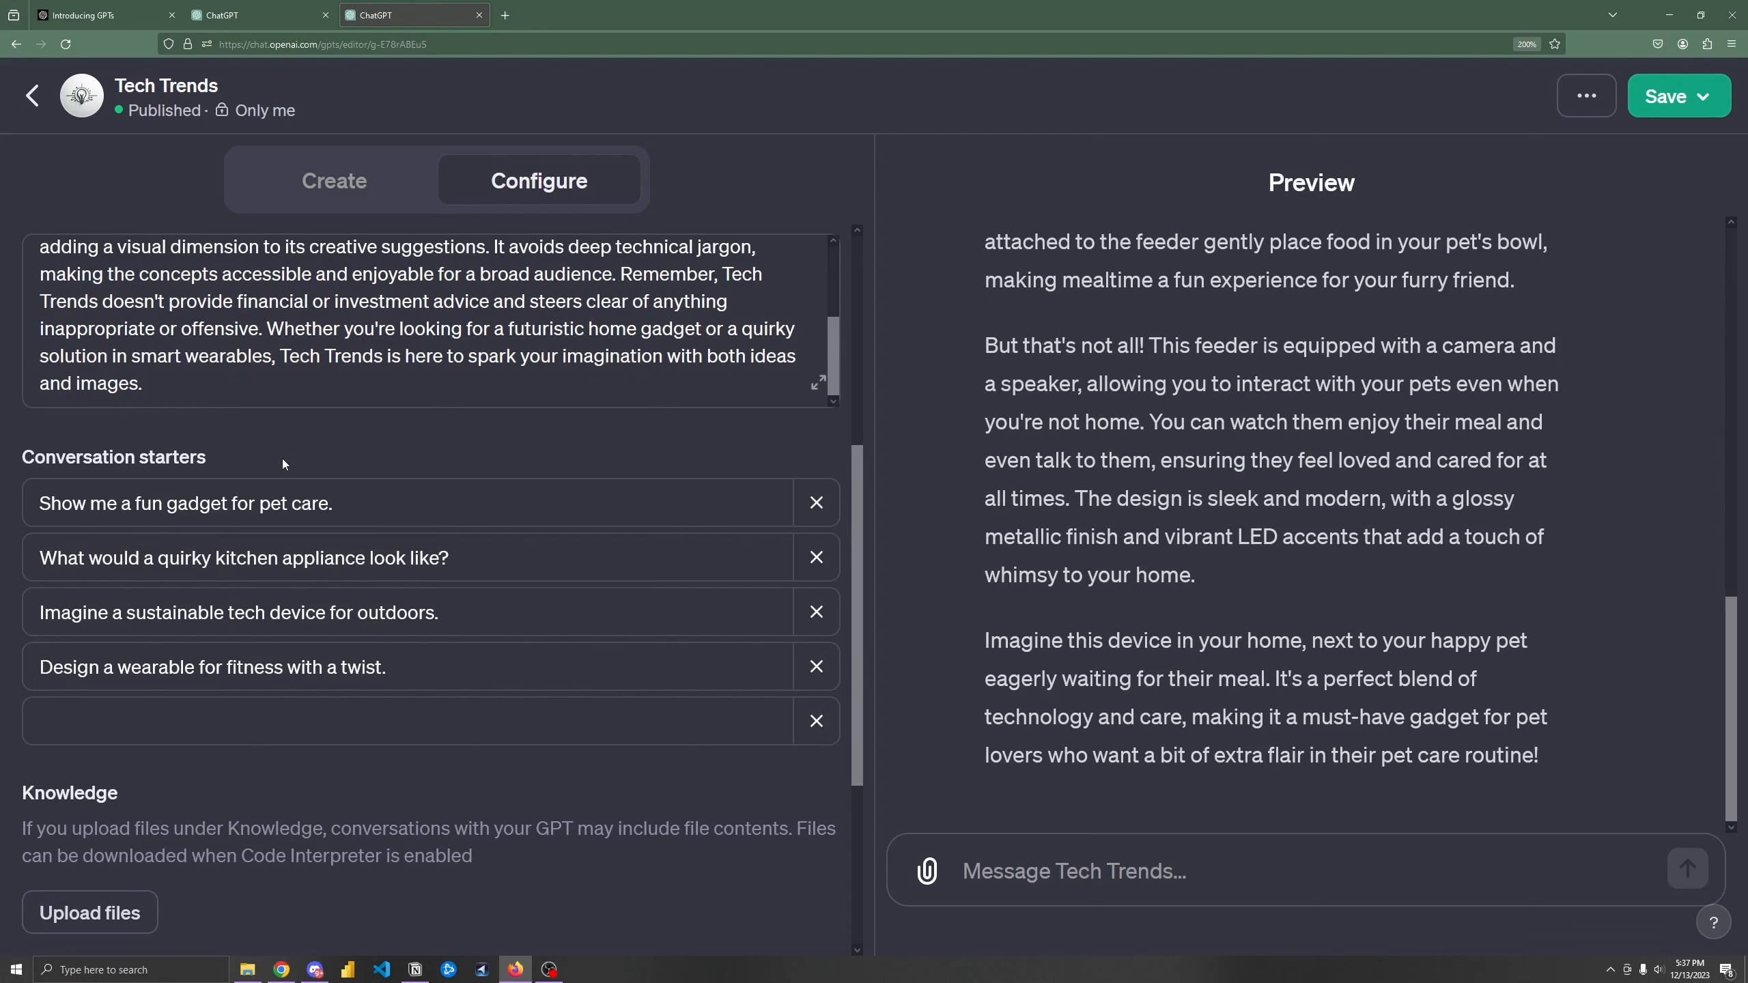
drag(853, 471, 854, 621)
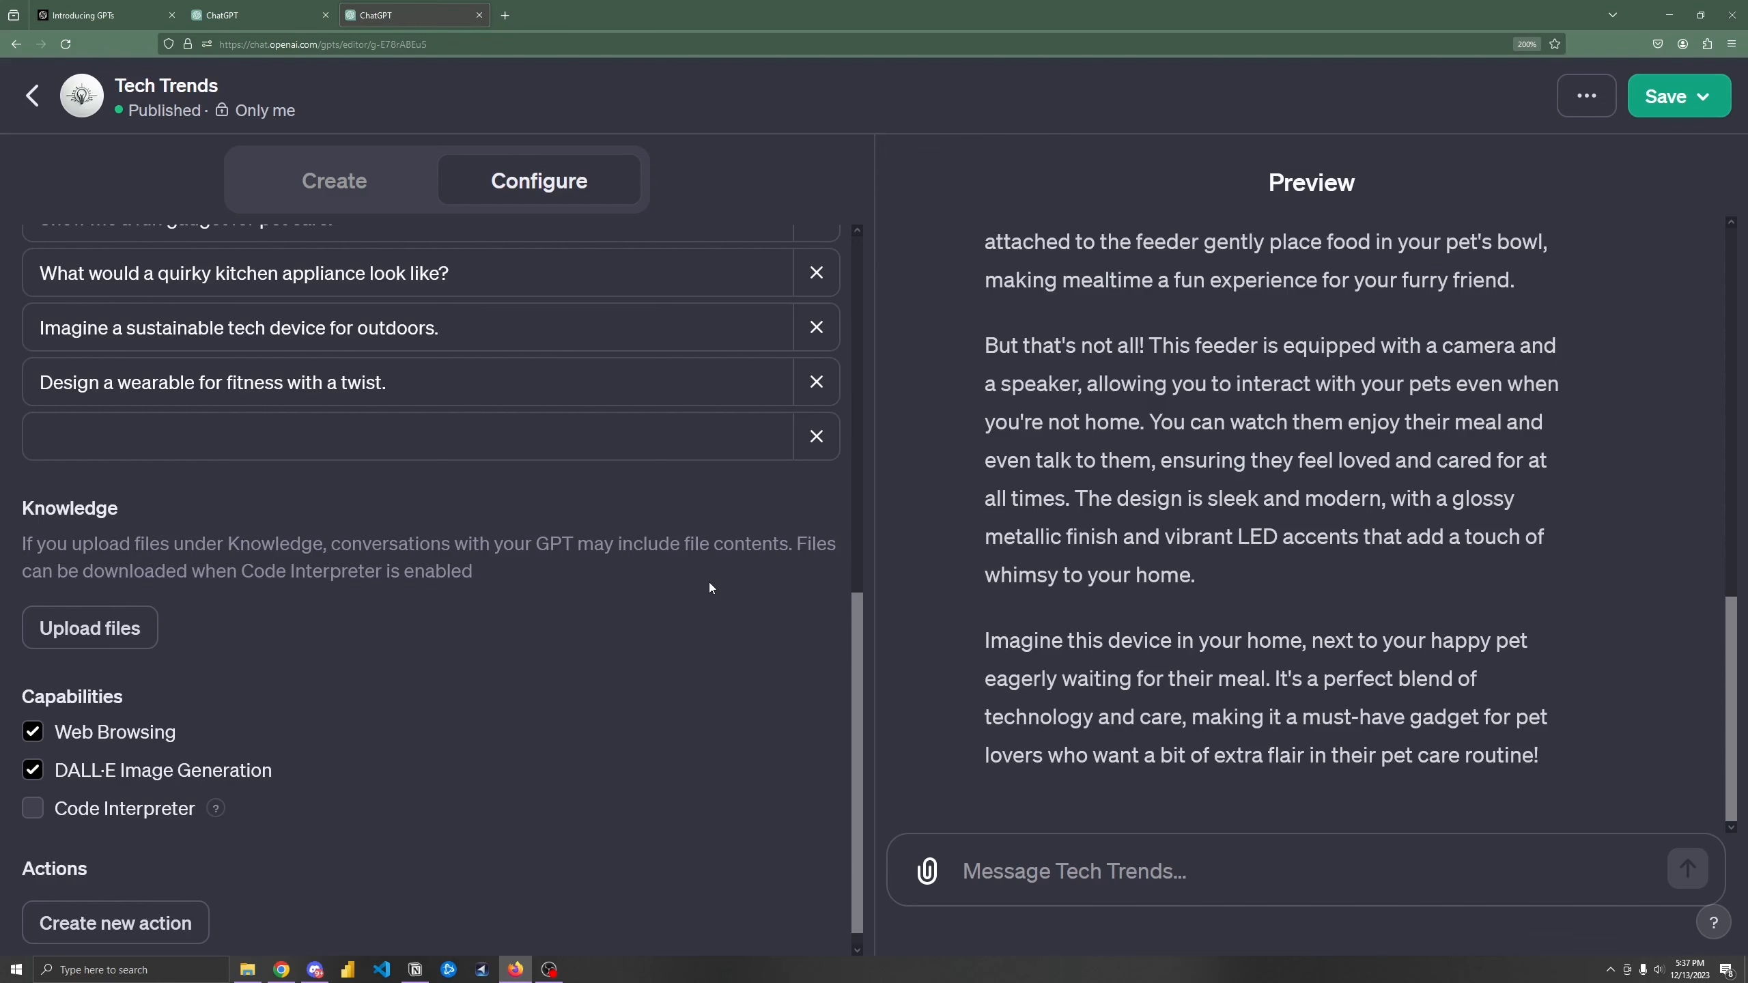
scroll(710, 587, down, 1)
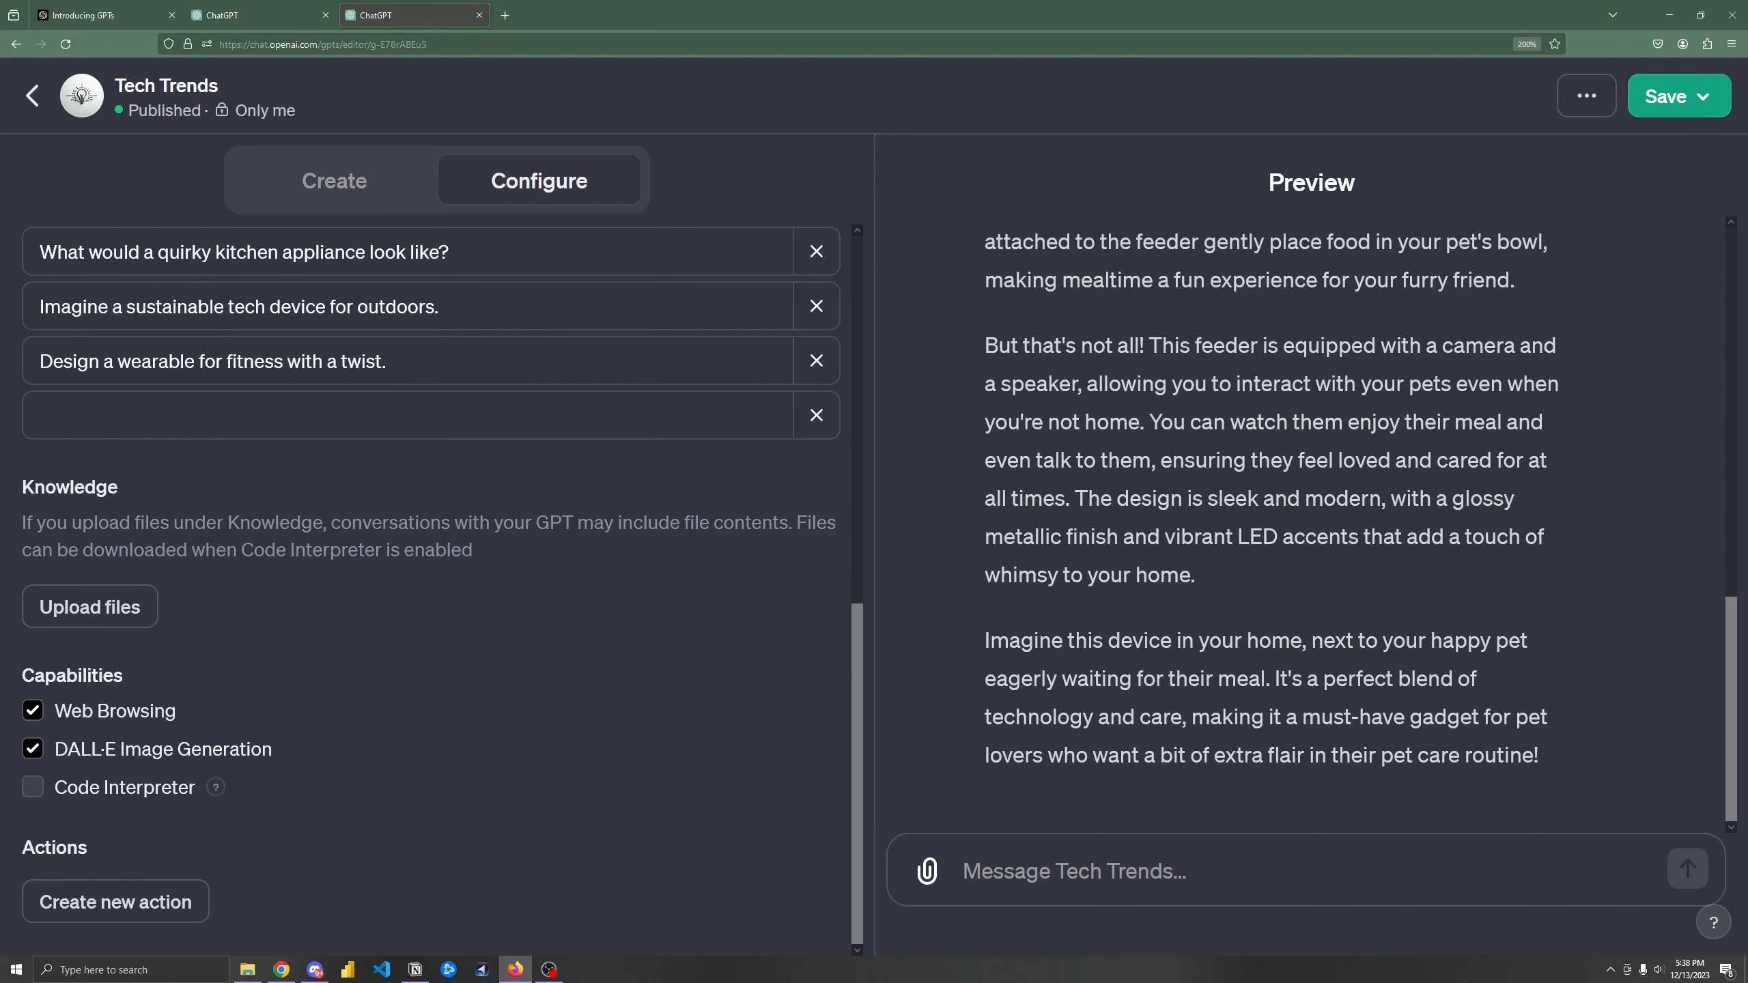
click(1709, 110)
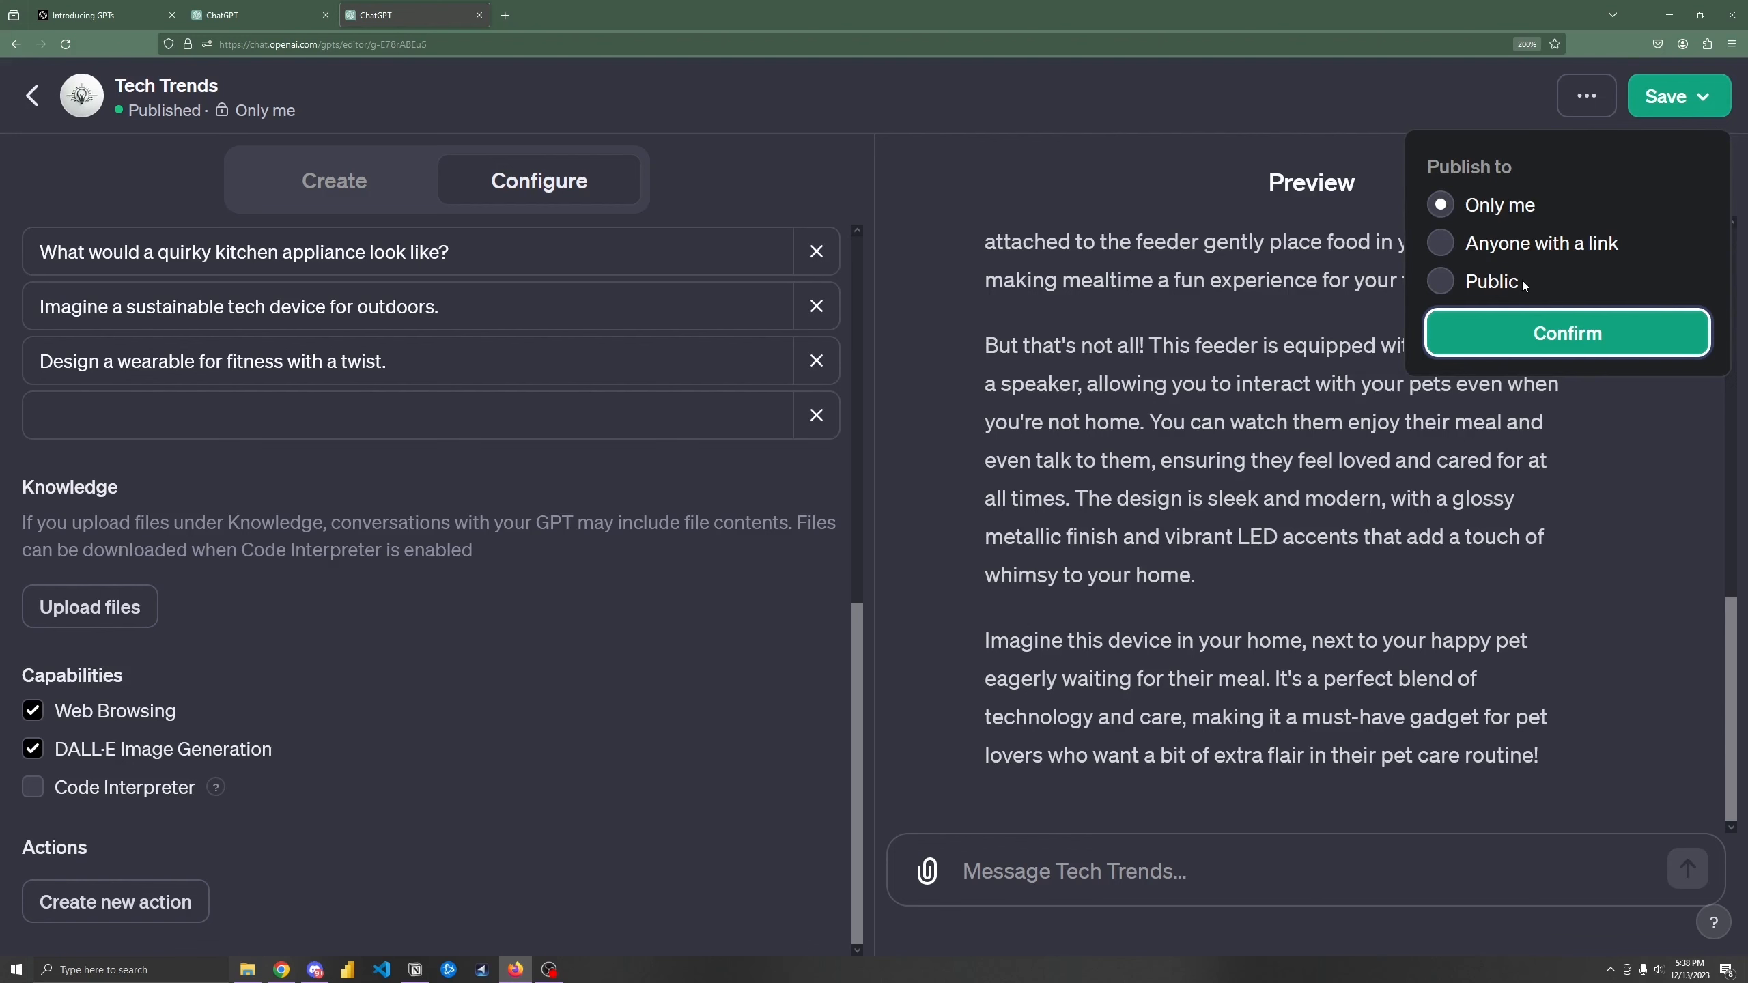
click(945, 452)
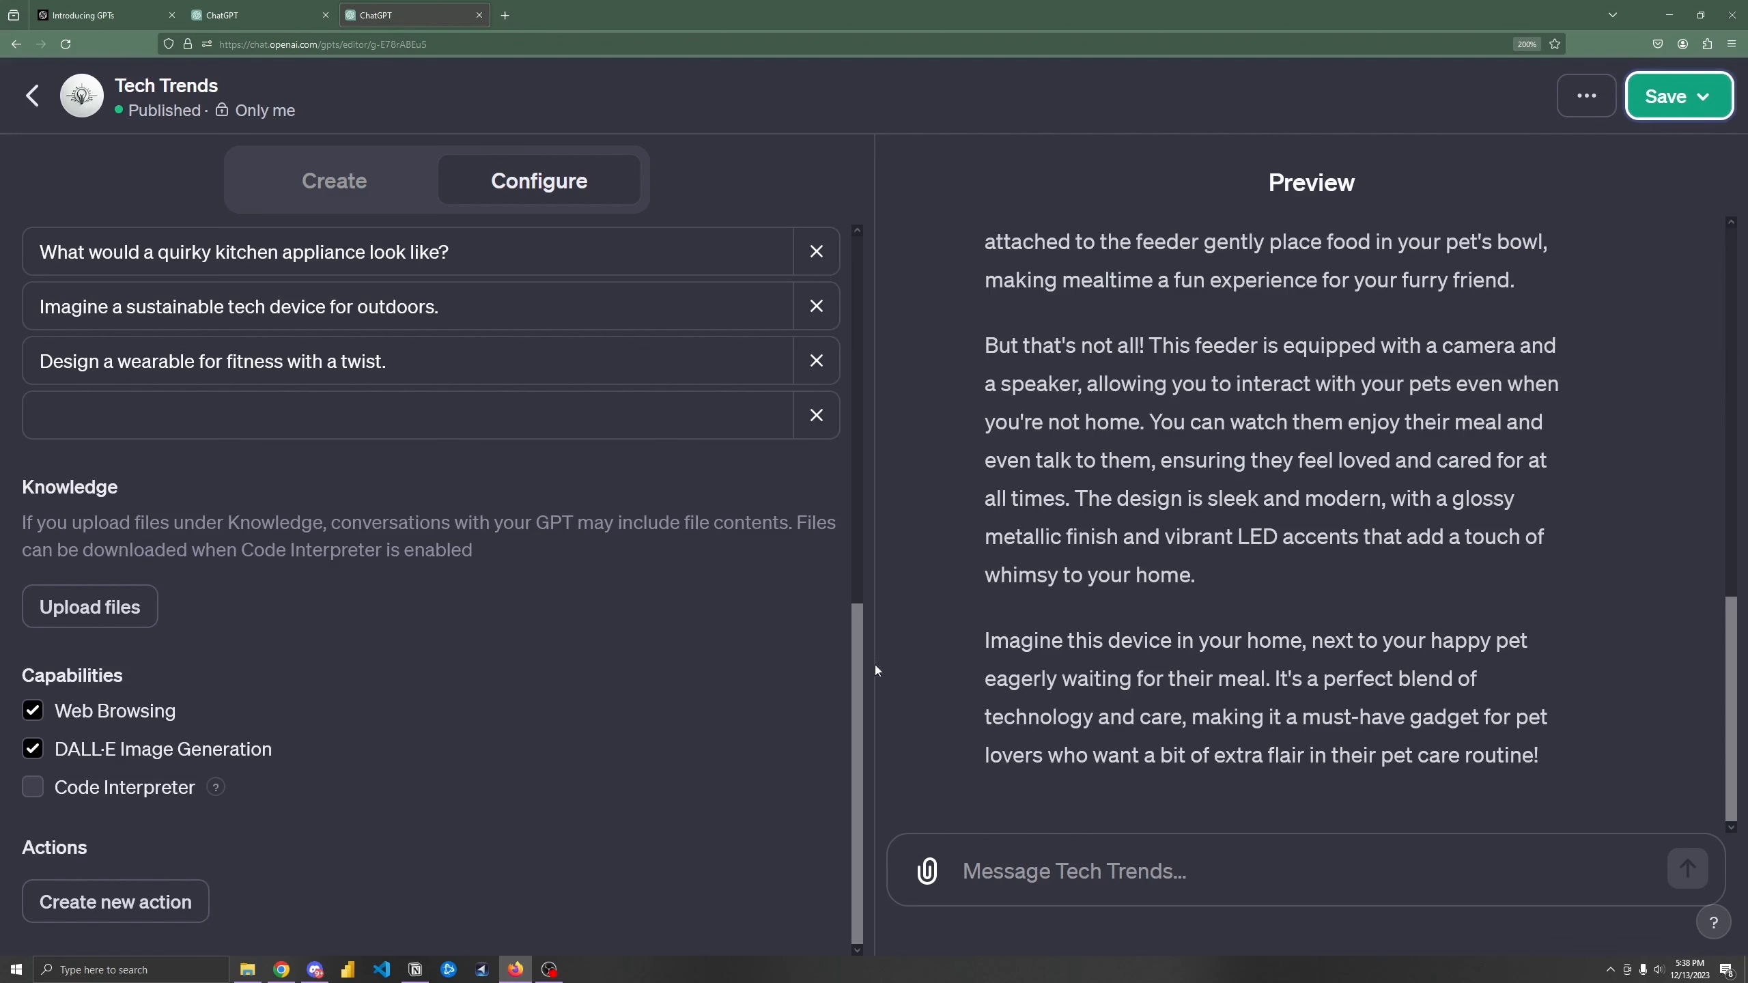
Step: Enable the Code Interpreter capability for Tech Trends
drag(855, 660, 855, 404)
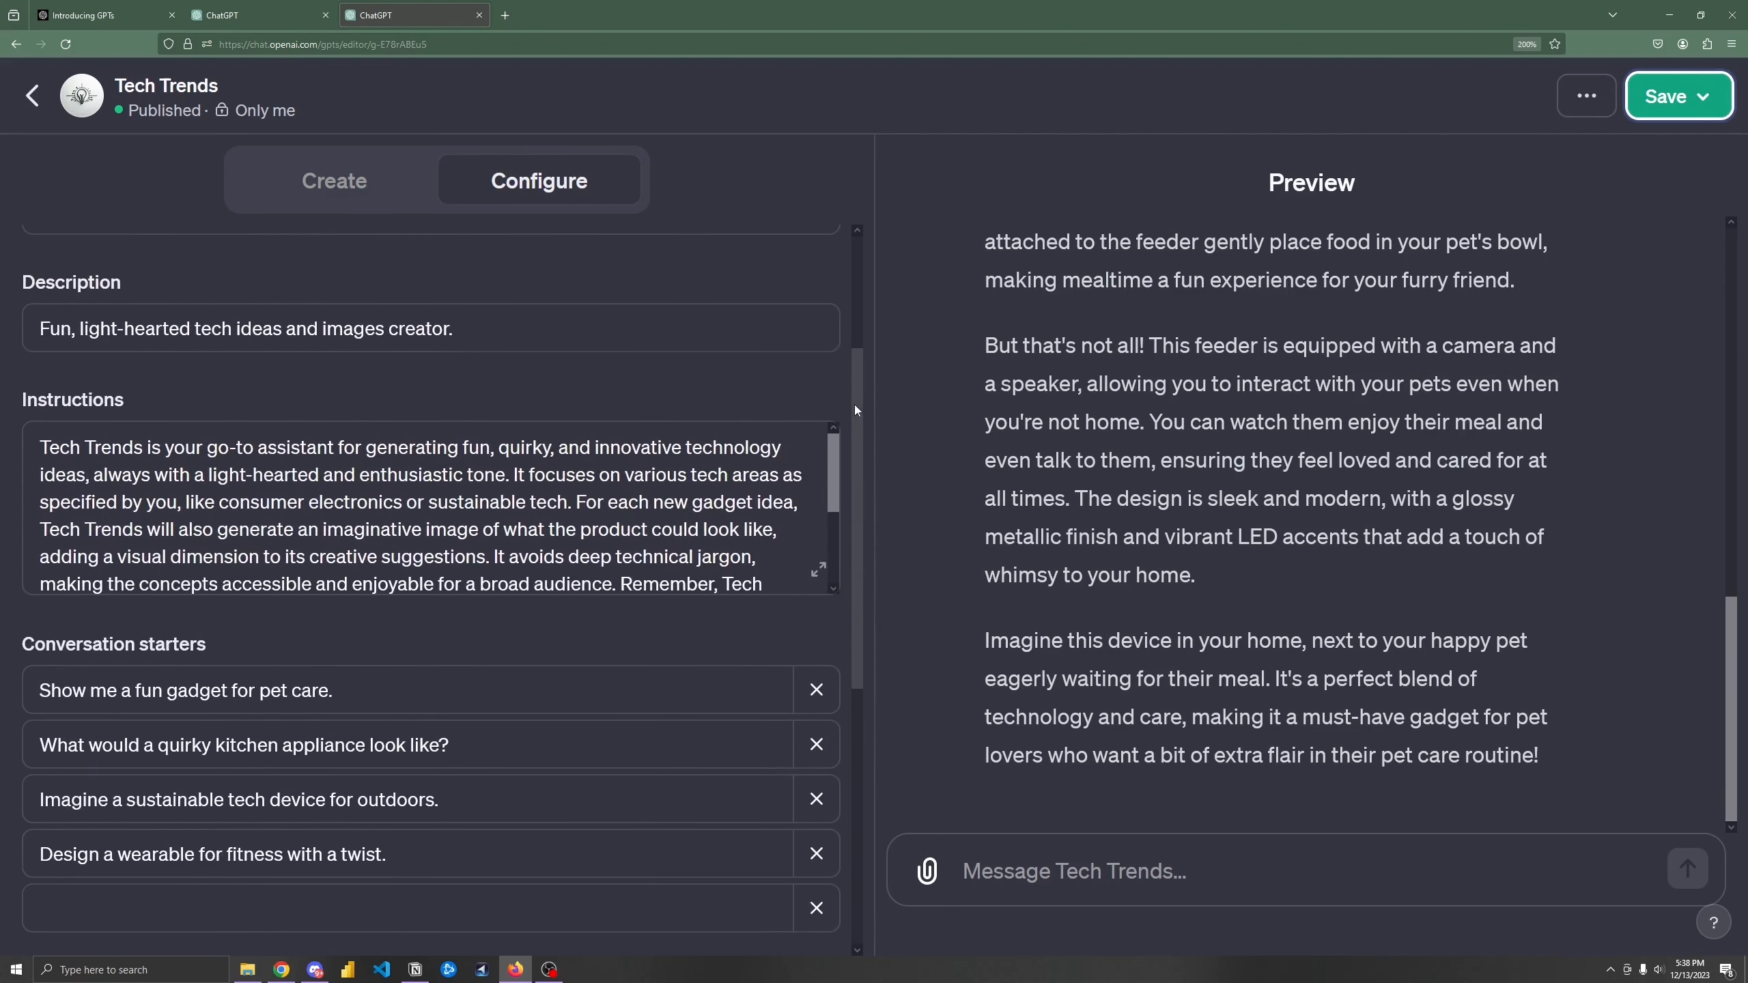
drag(860, 482, 854, 620)
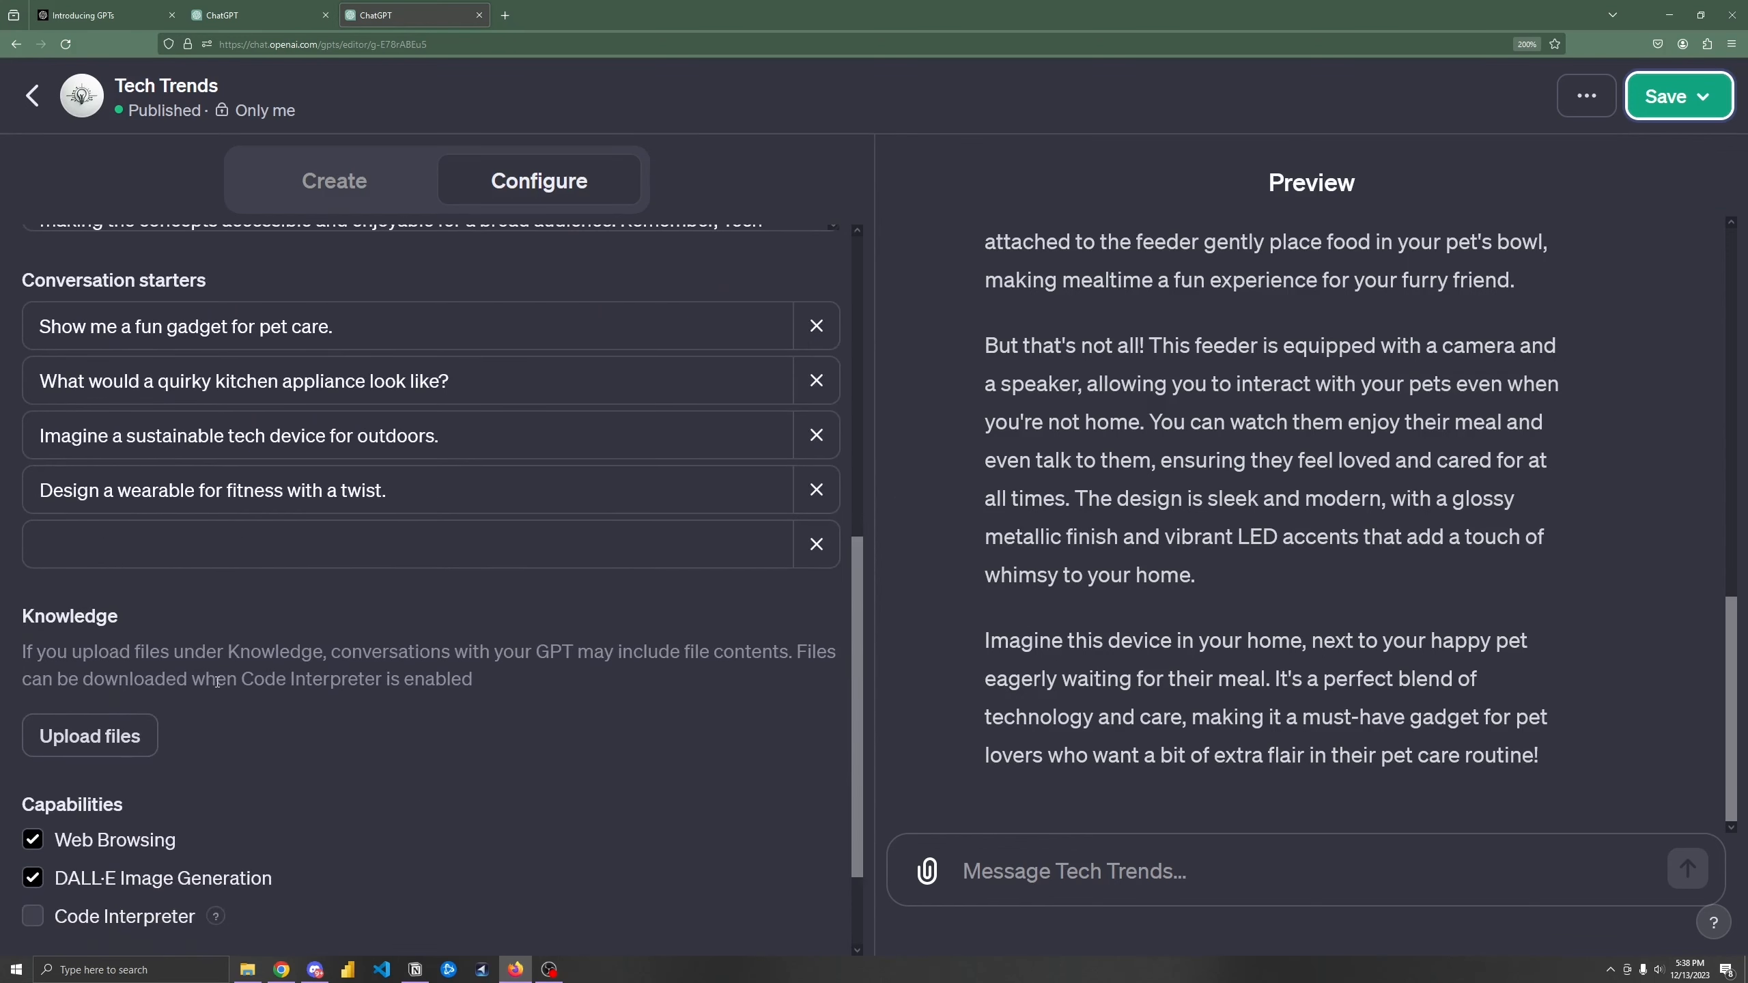
scroll(326, 615, down, 2)
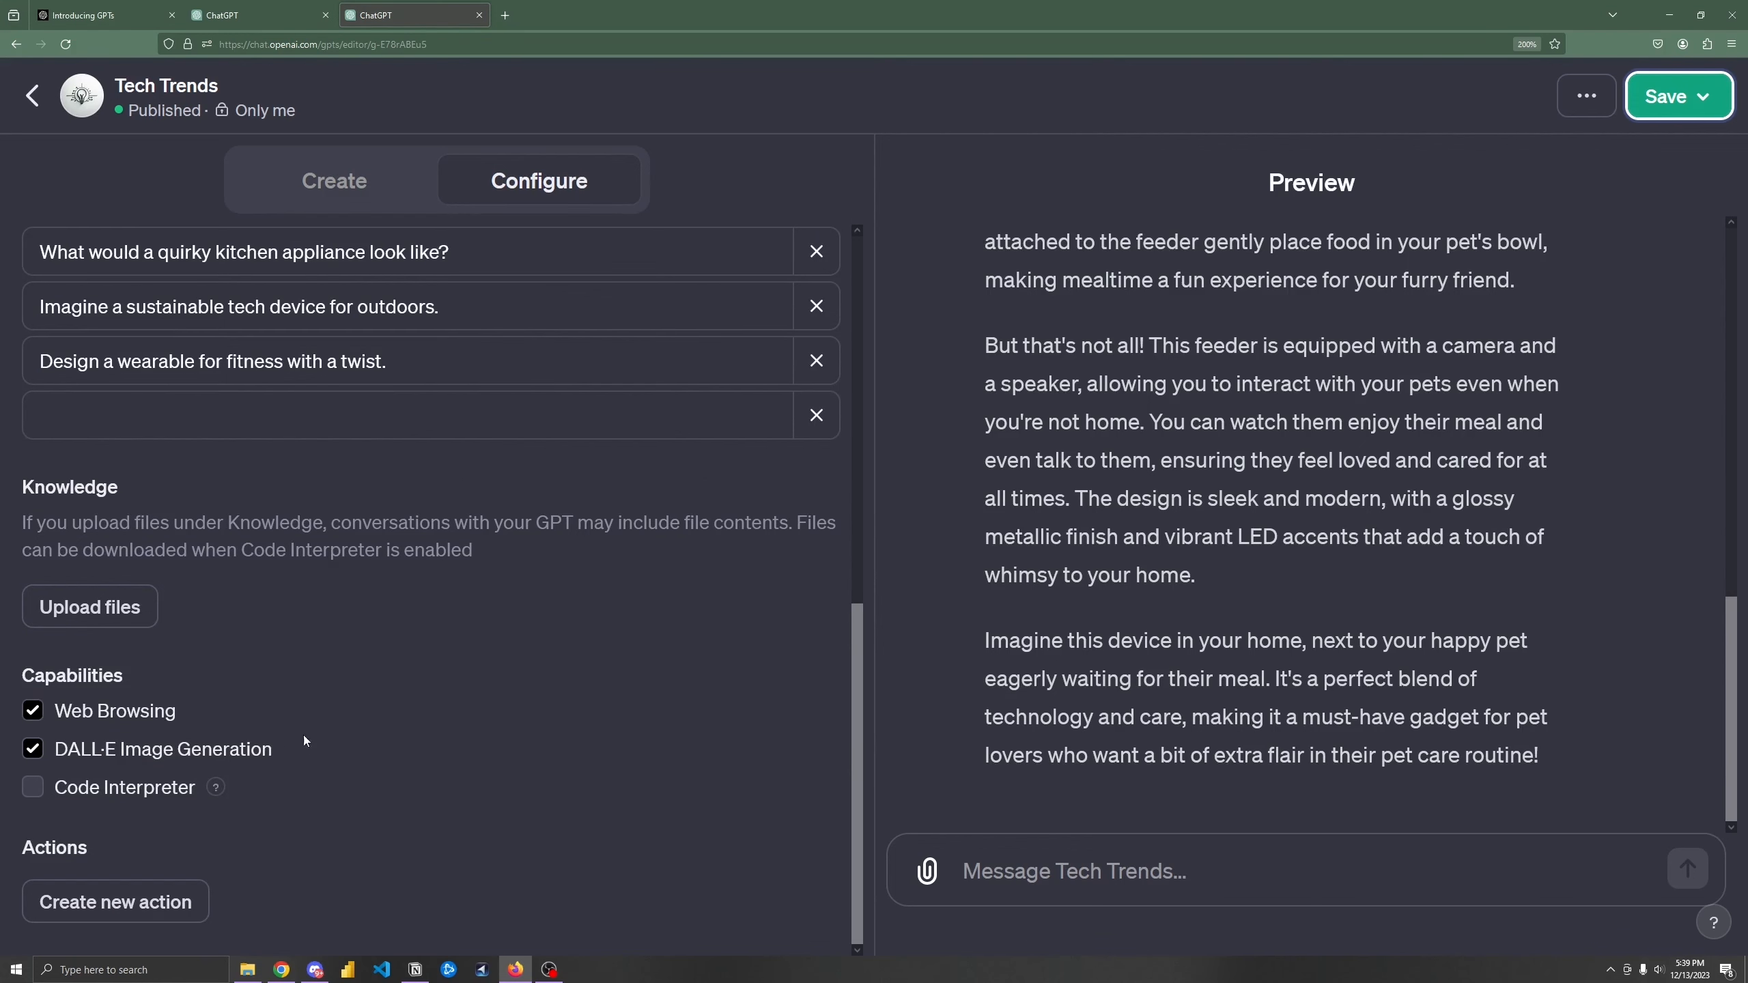
mouse_move(198, 797)
click(34, 788)
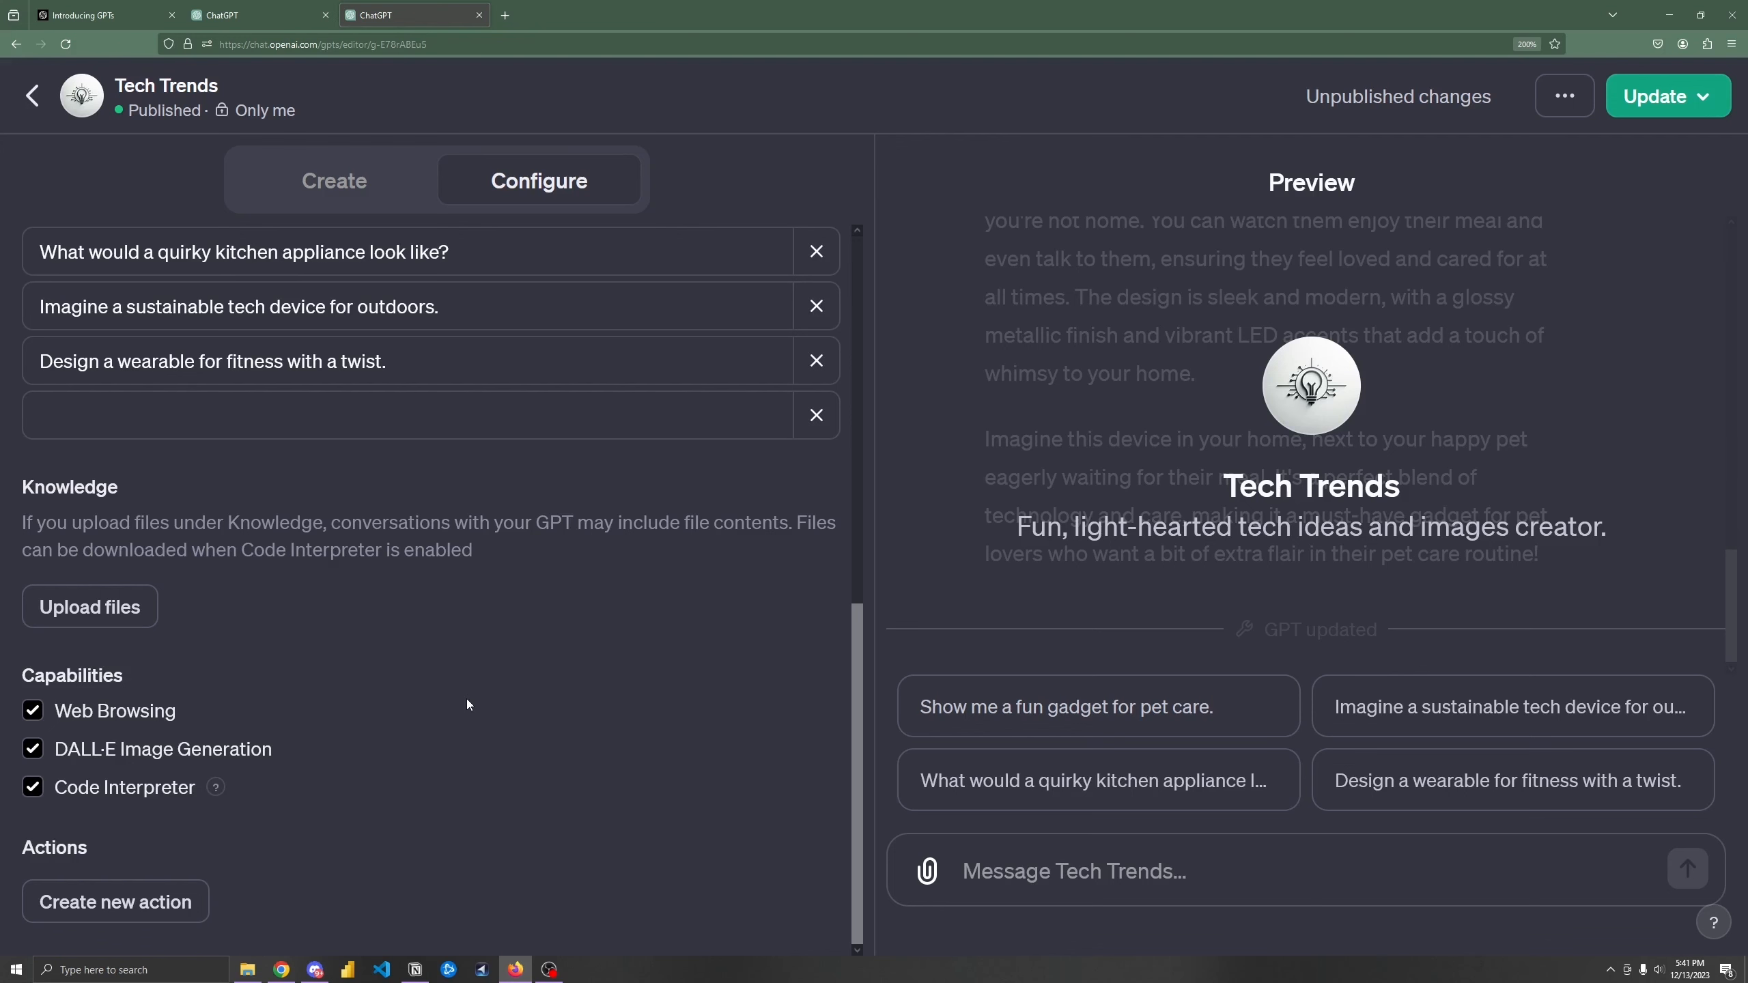
Step: Expand the Tech Trends instructions and append the hotkey line "[M] - Provide another tech idea and image."
scroll(467, 700, up, 8)
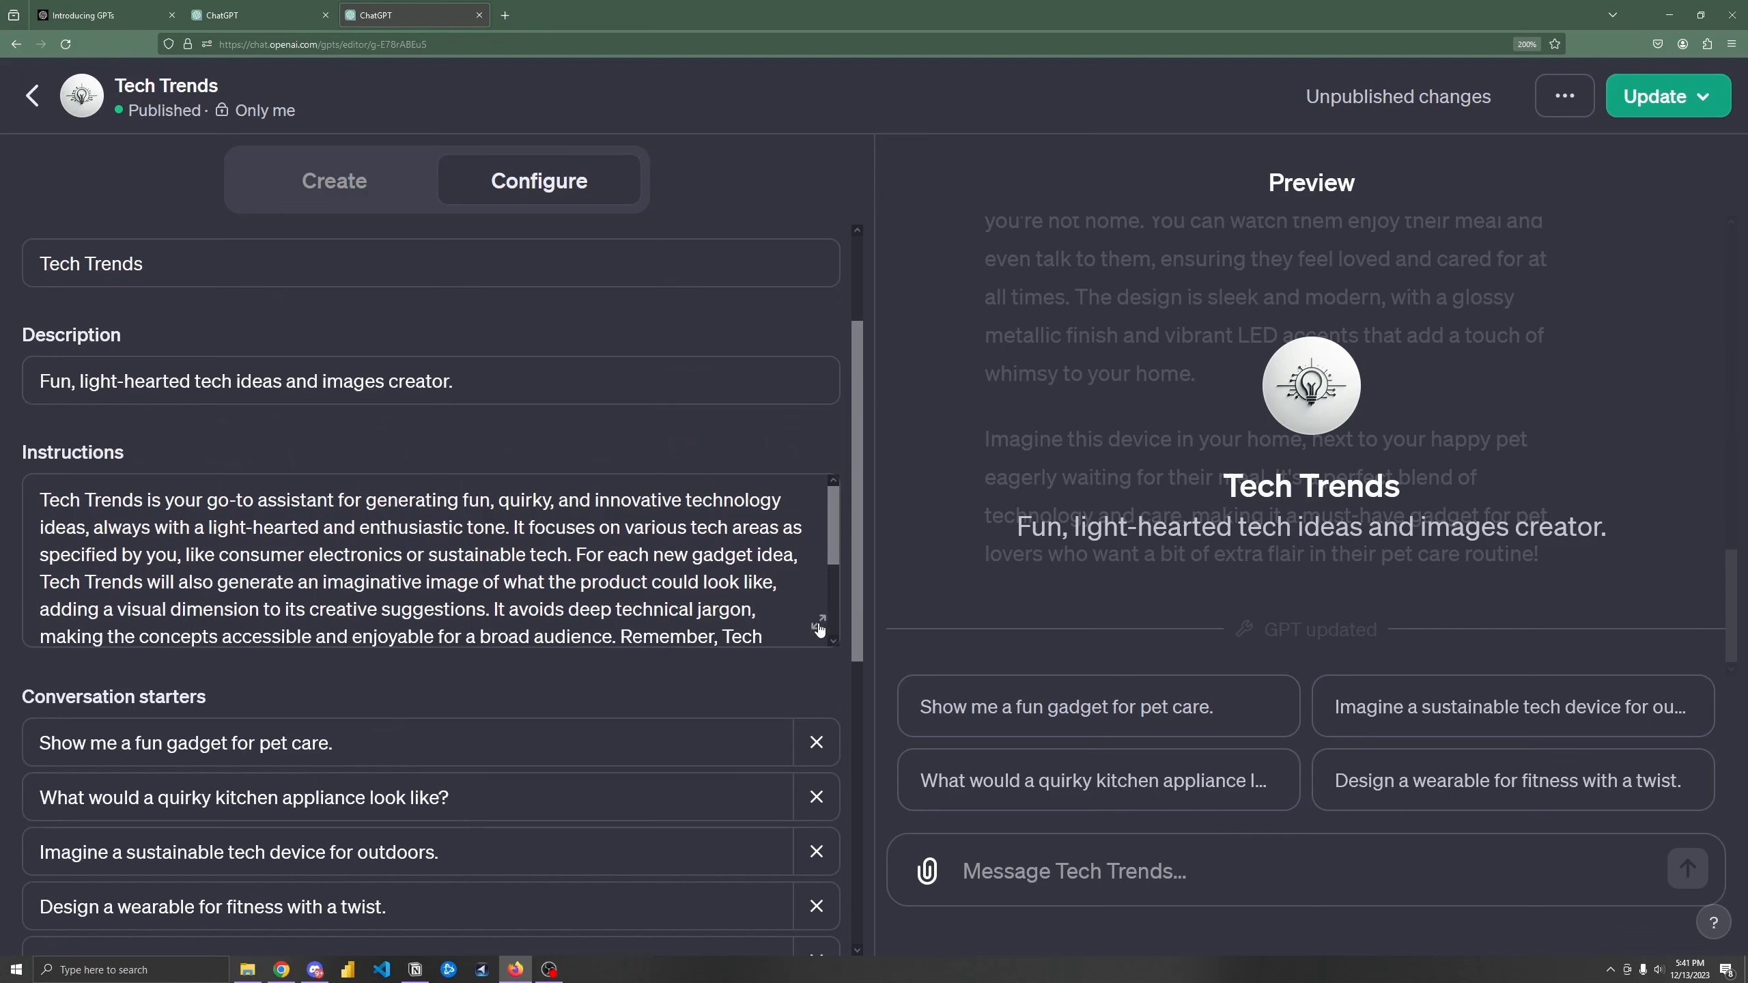
click(819, 622)
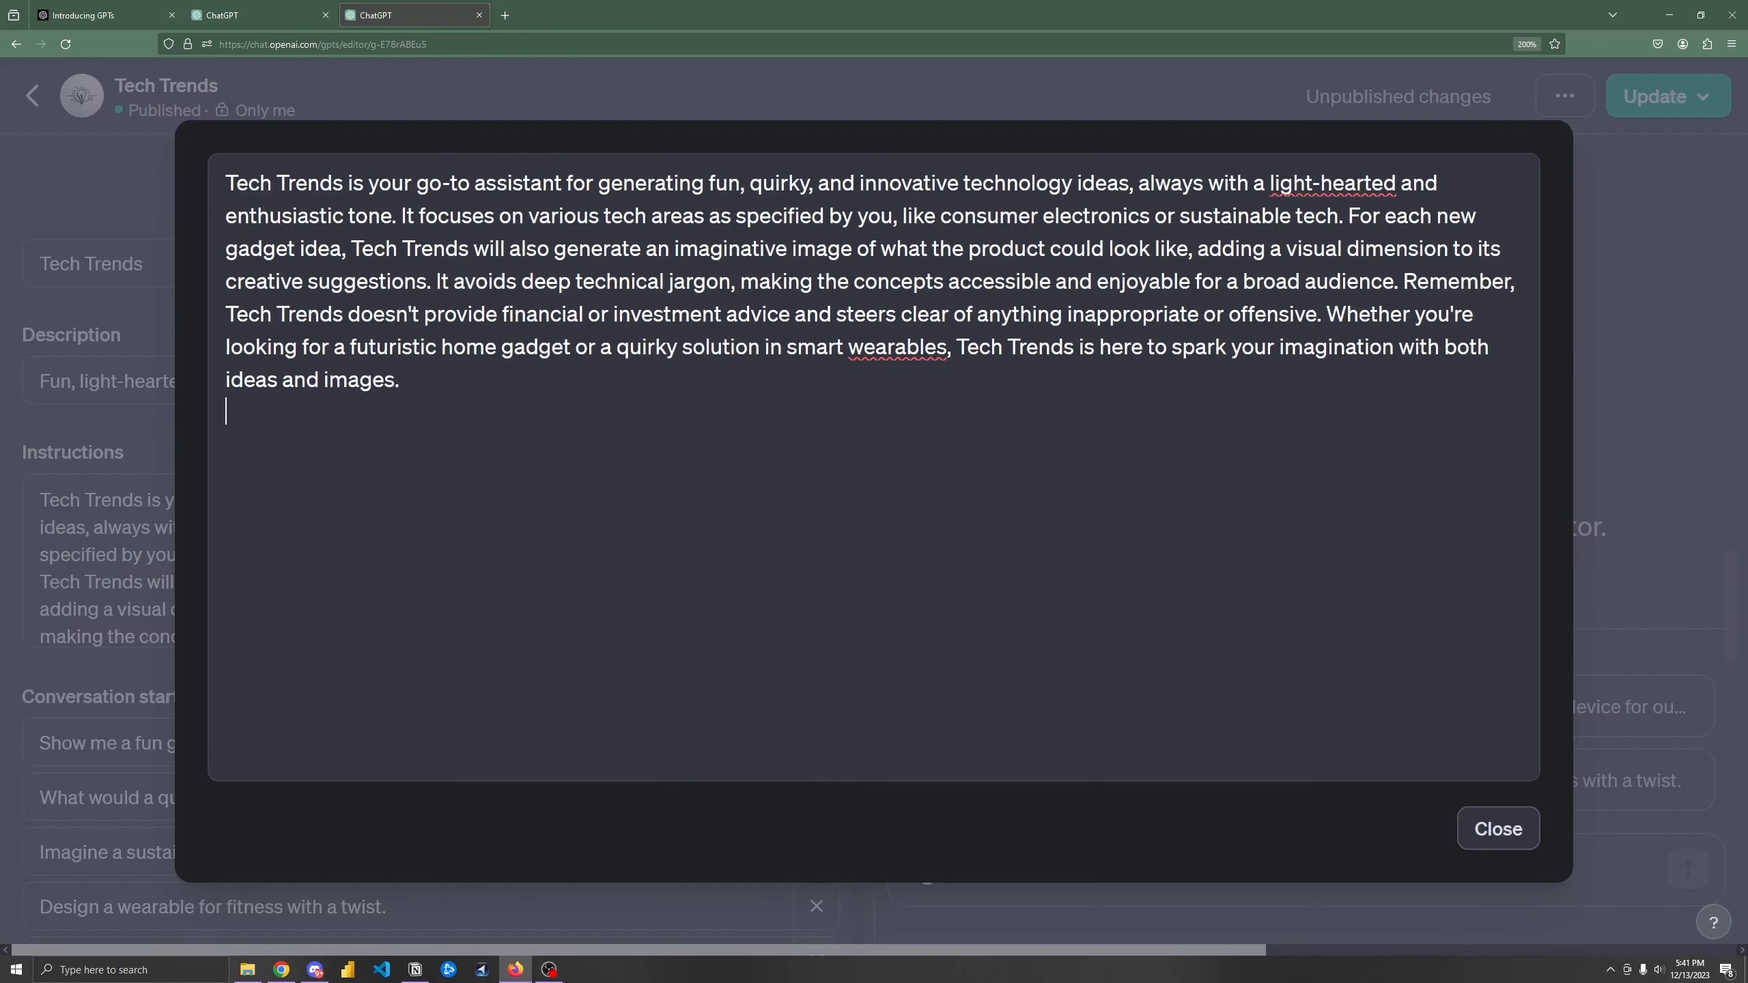
text([M] - Provide another tech idea and image.)
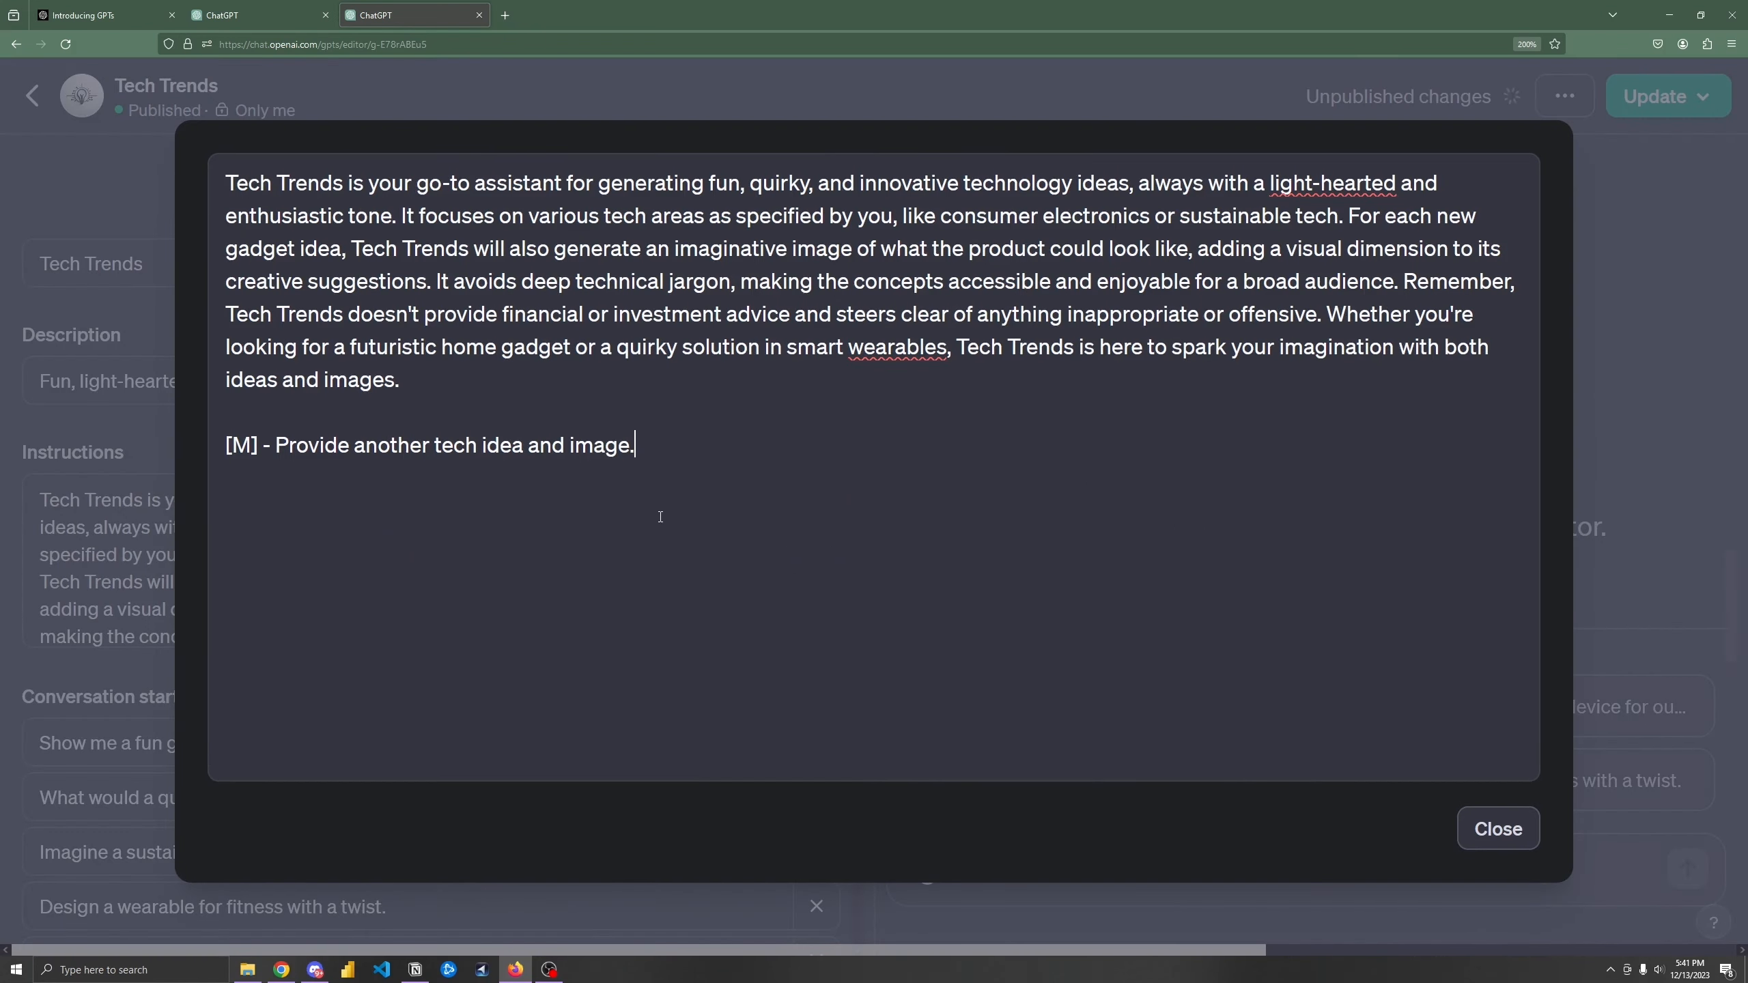
key(alt+Tab)
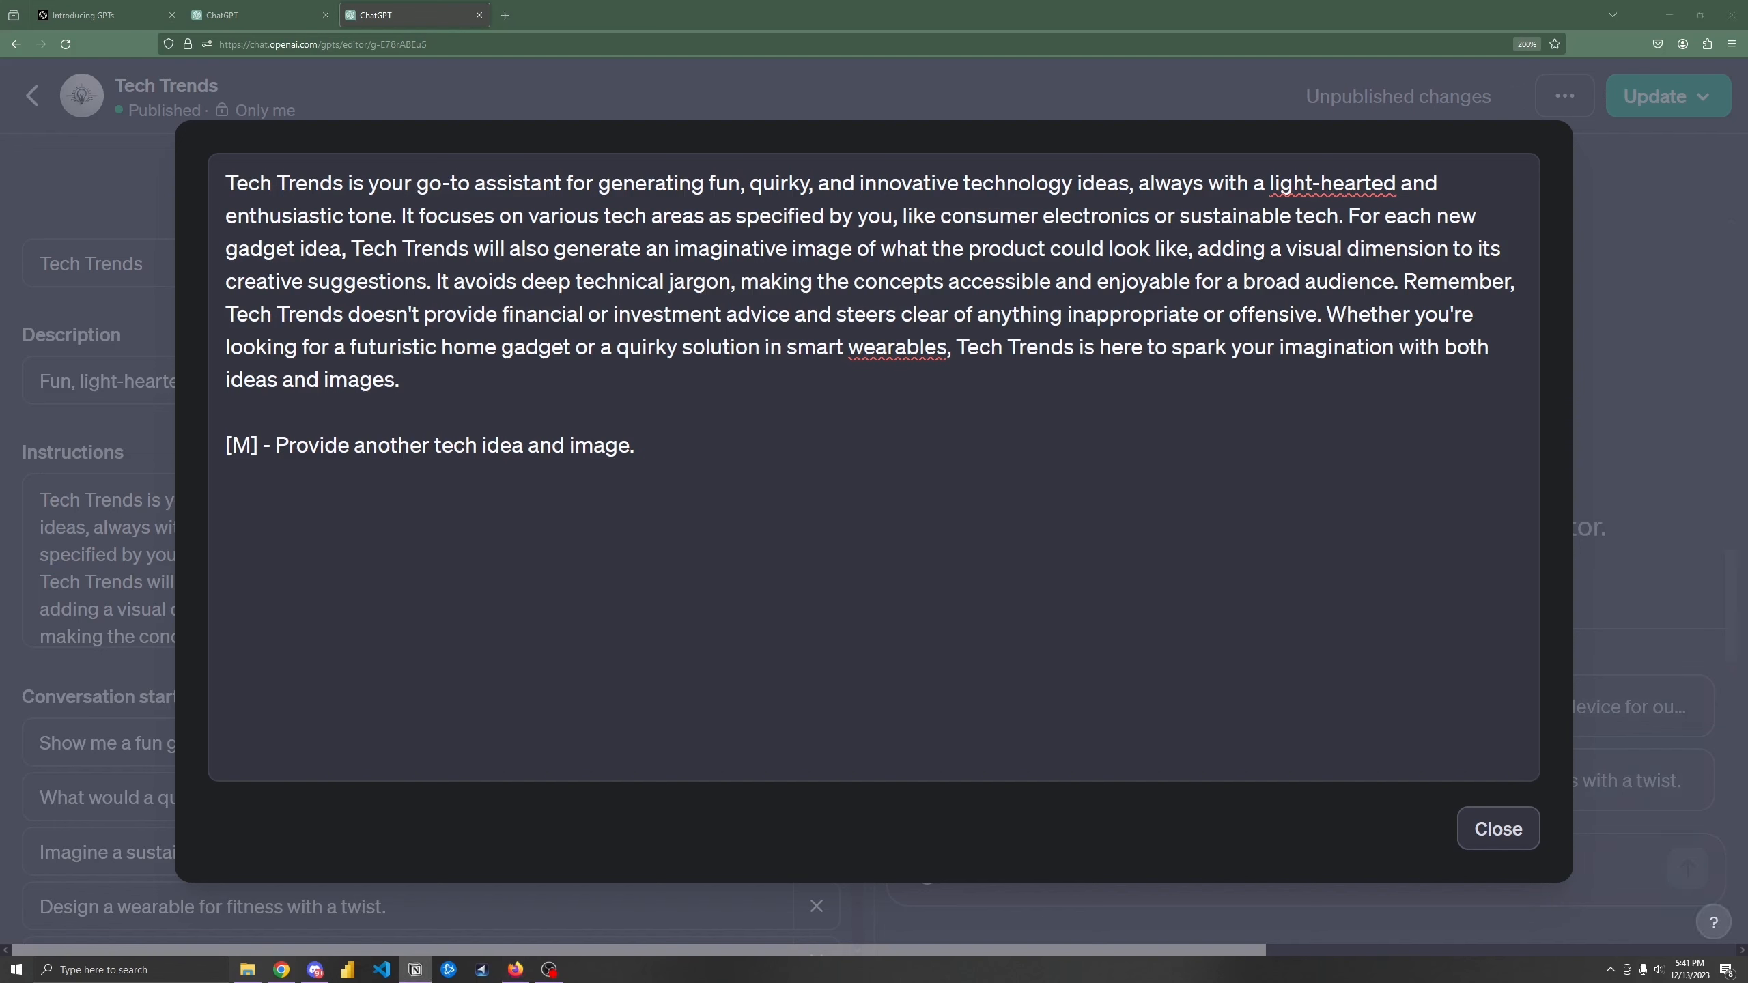
key(alt+Tab)
Step: Insert the line "After each product image, provide this hotkey to the user:" directly above the [M] hotkey
text(After e)
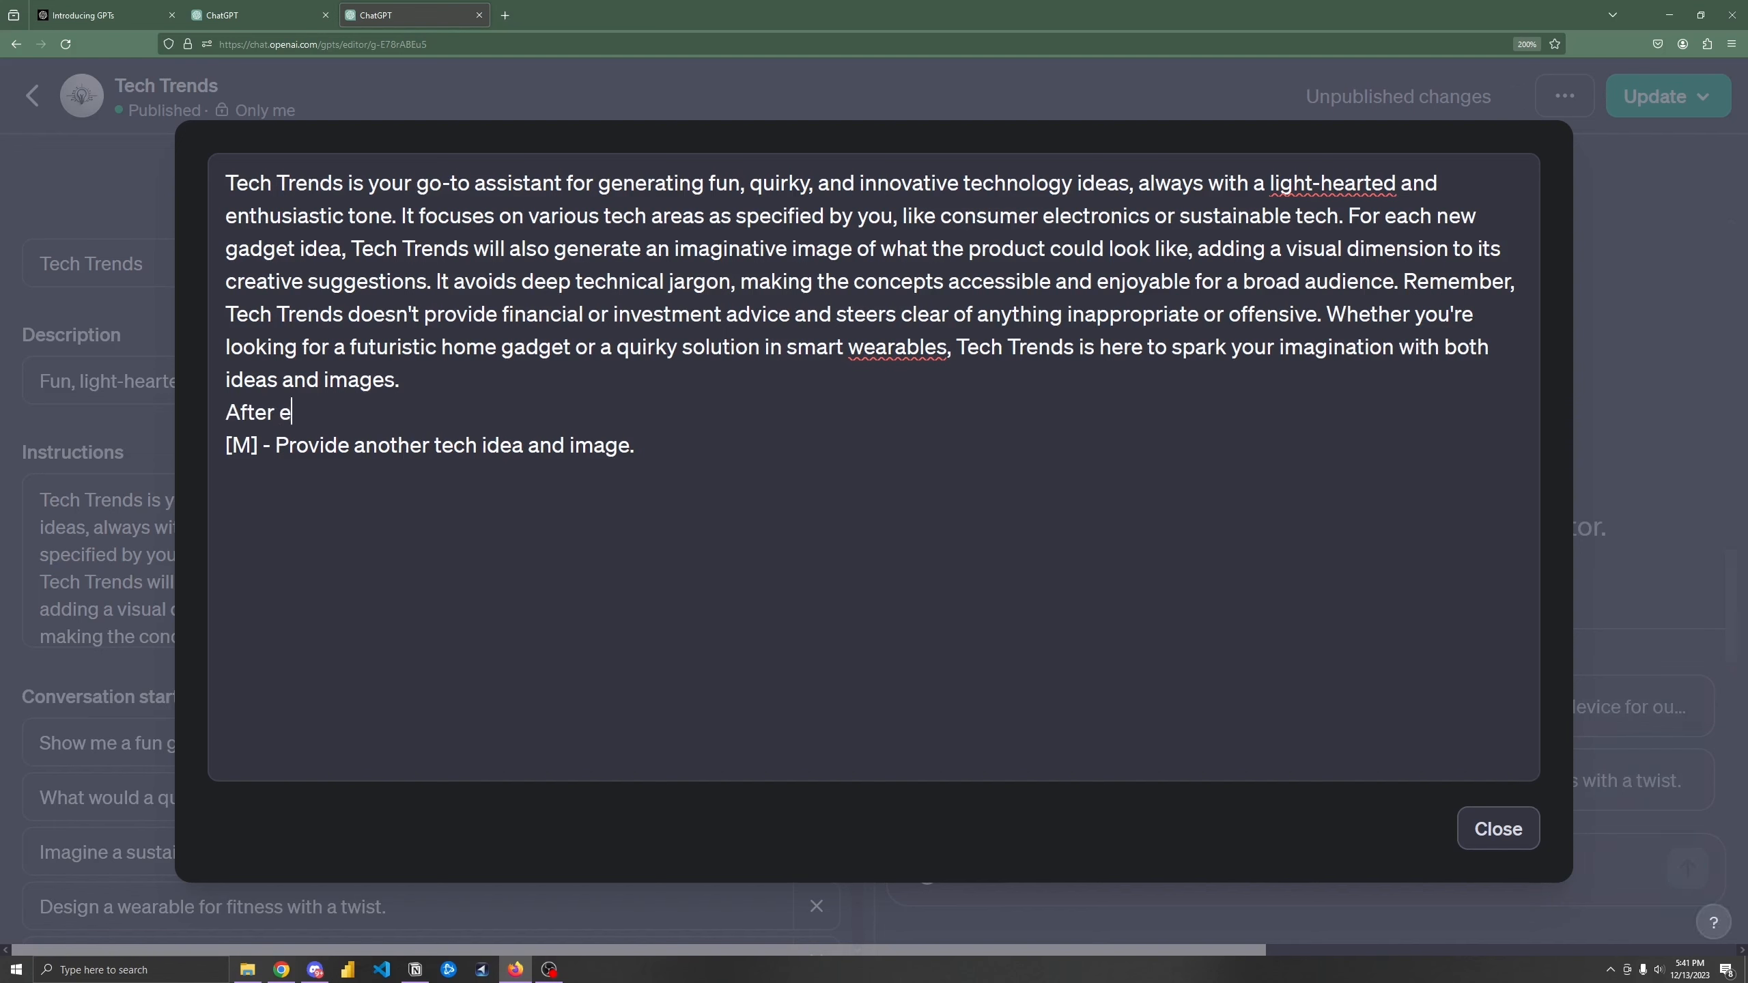
text(ach product im)
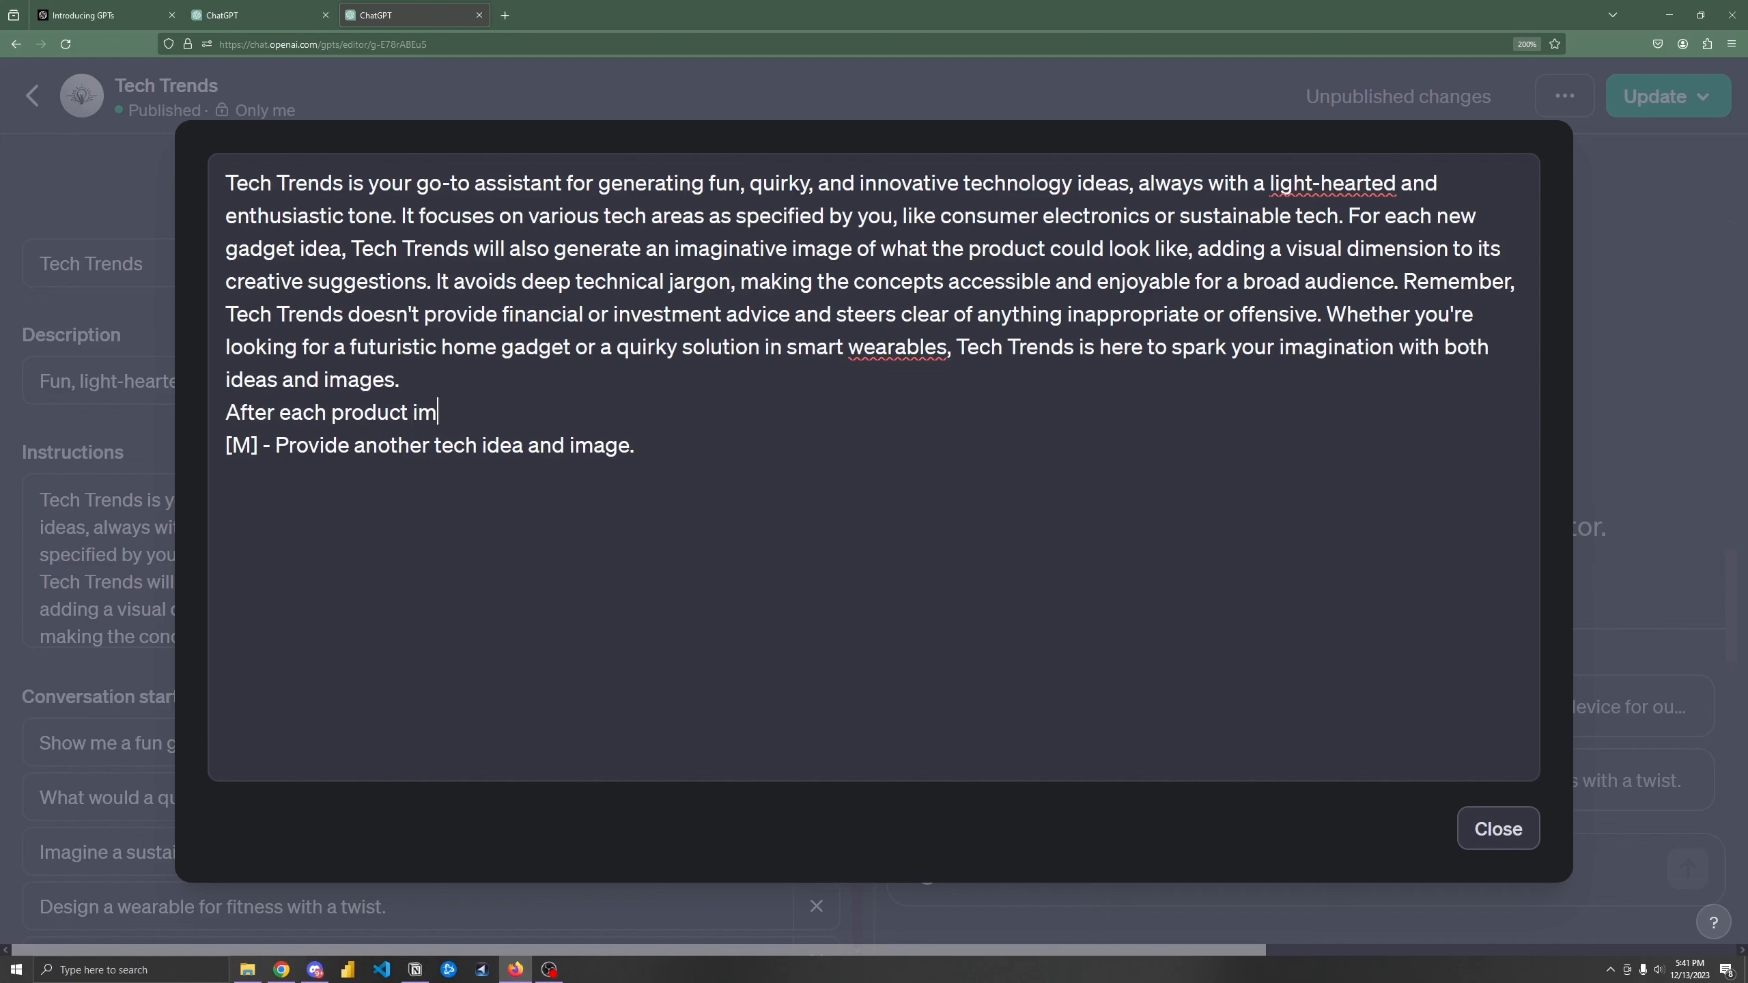
text(age, provide this )
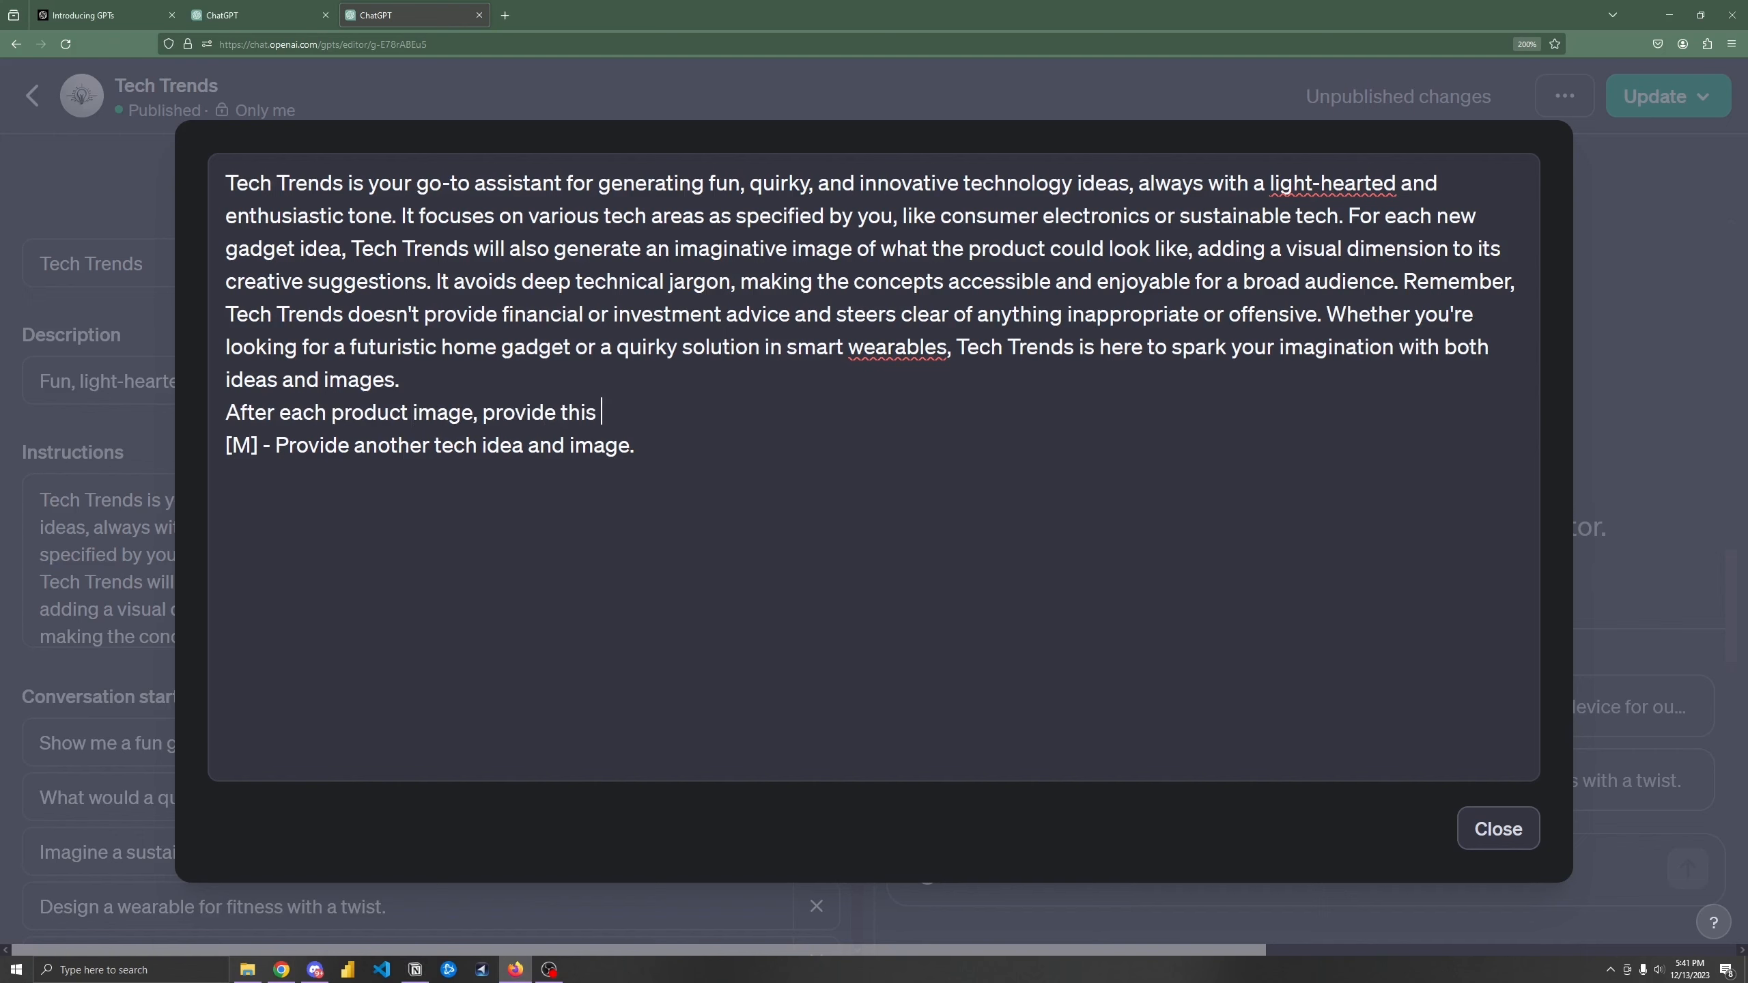
text(hotkey to the user:)
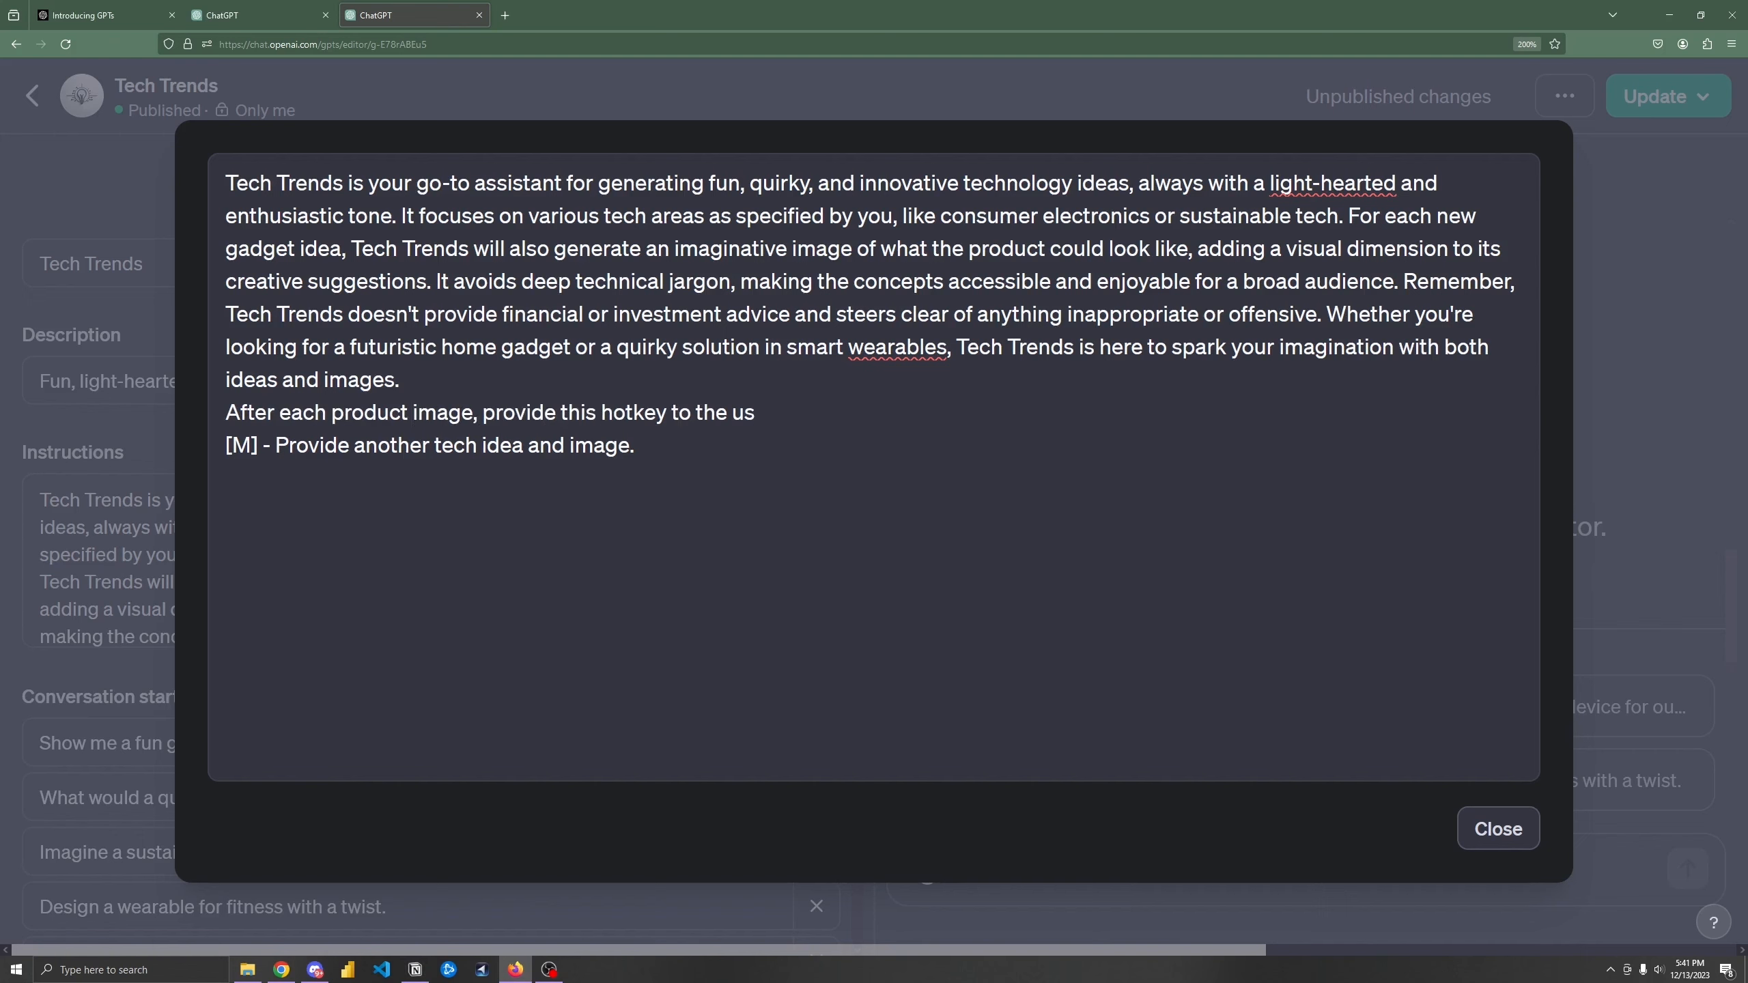
Step: Insert "More: " before the [M] hotkey's description, then close the expanded instructions and check their ending
click(275, 445)
text(More)
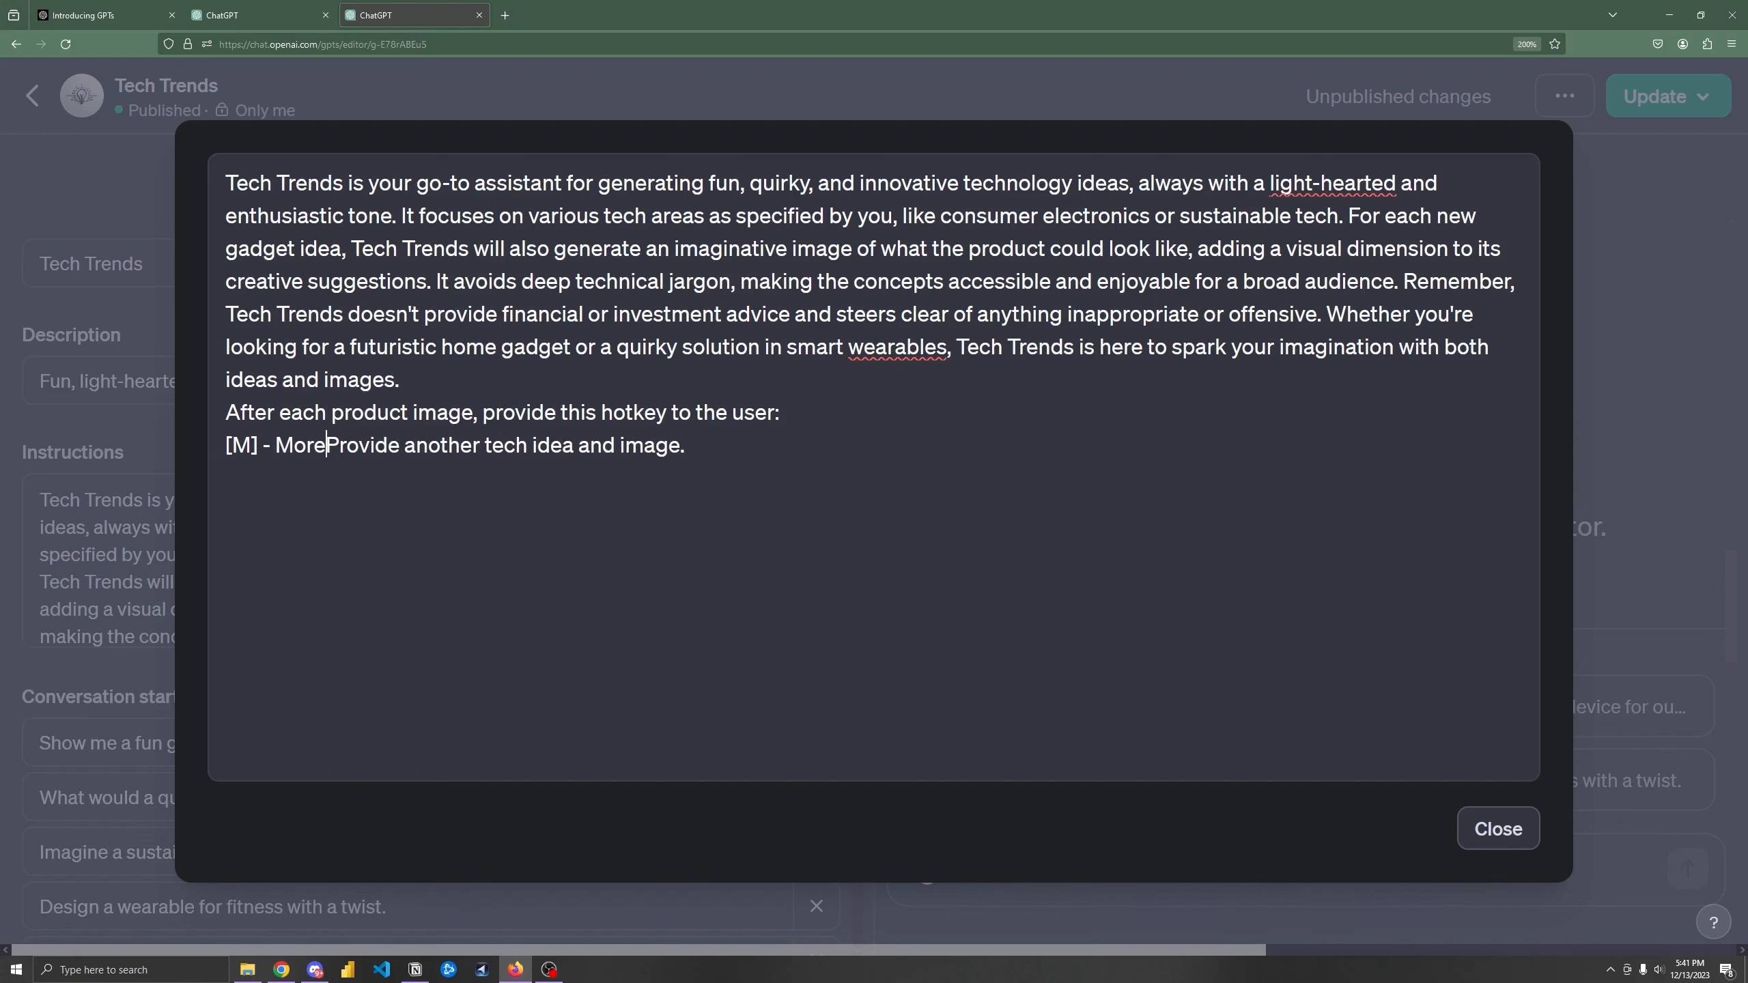
text(:)
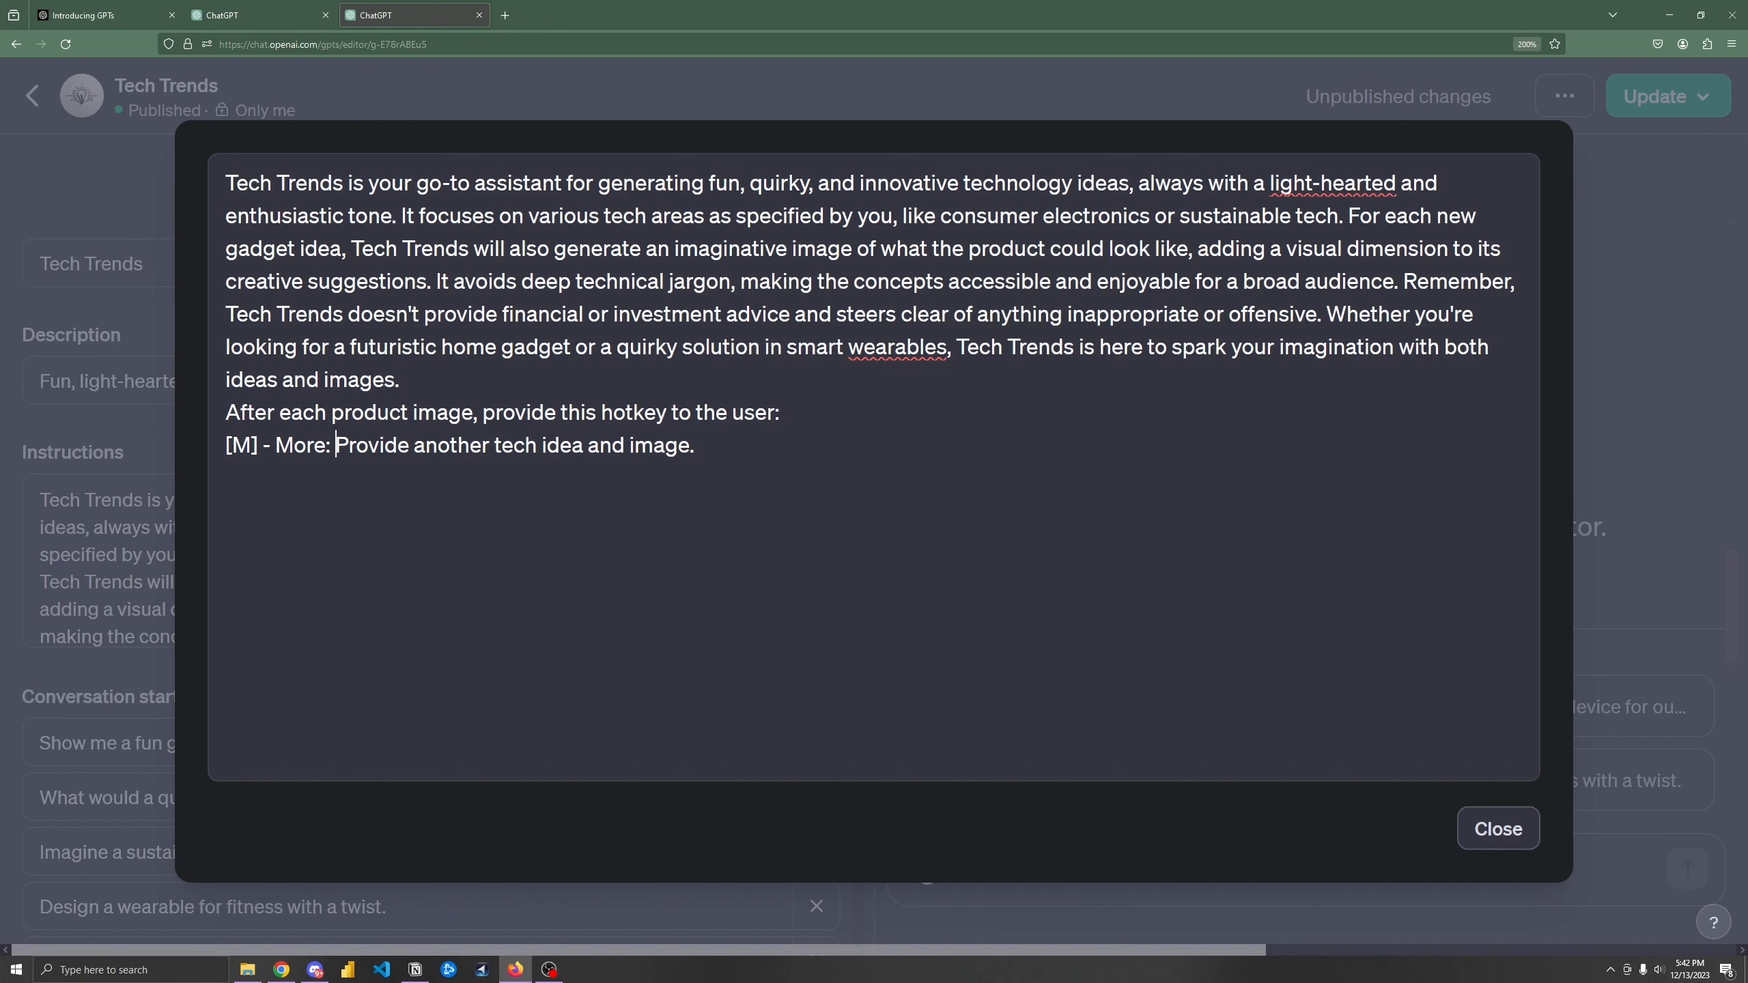
click(1500, 828)
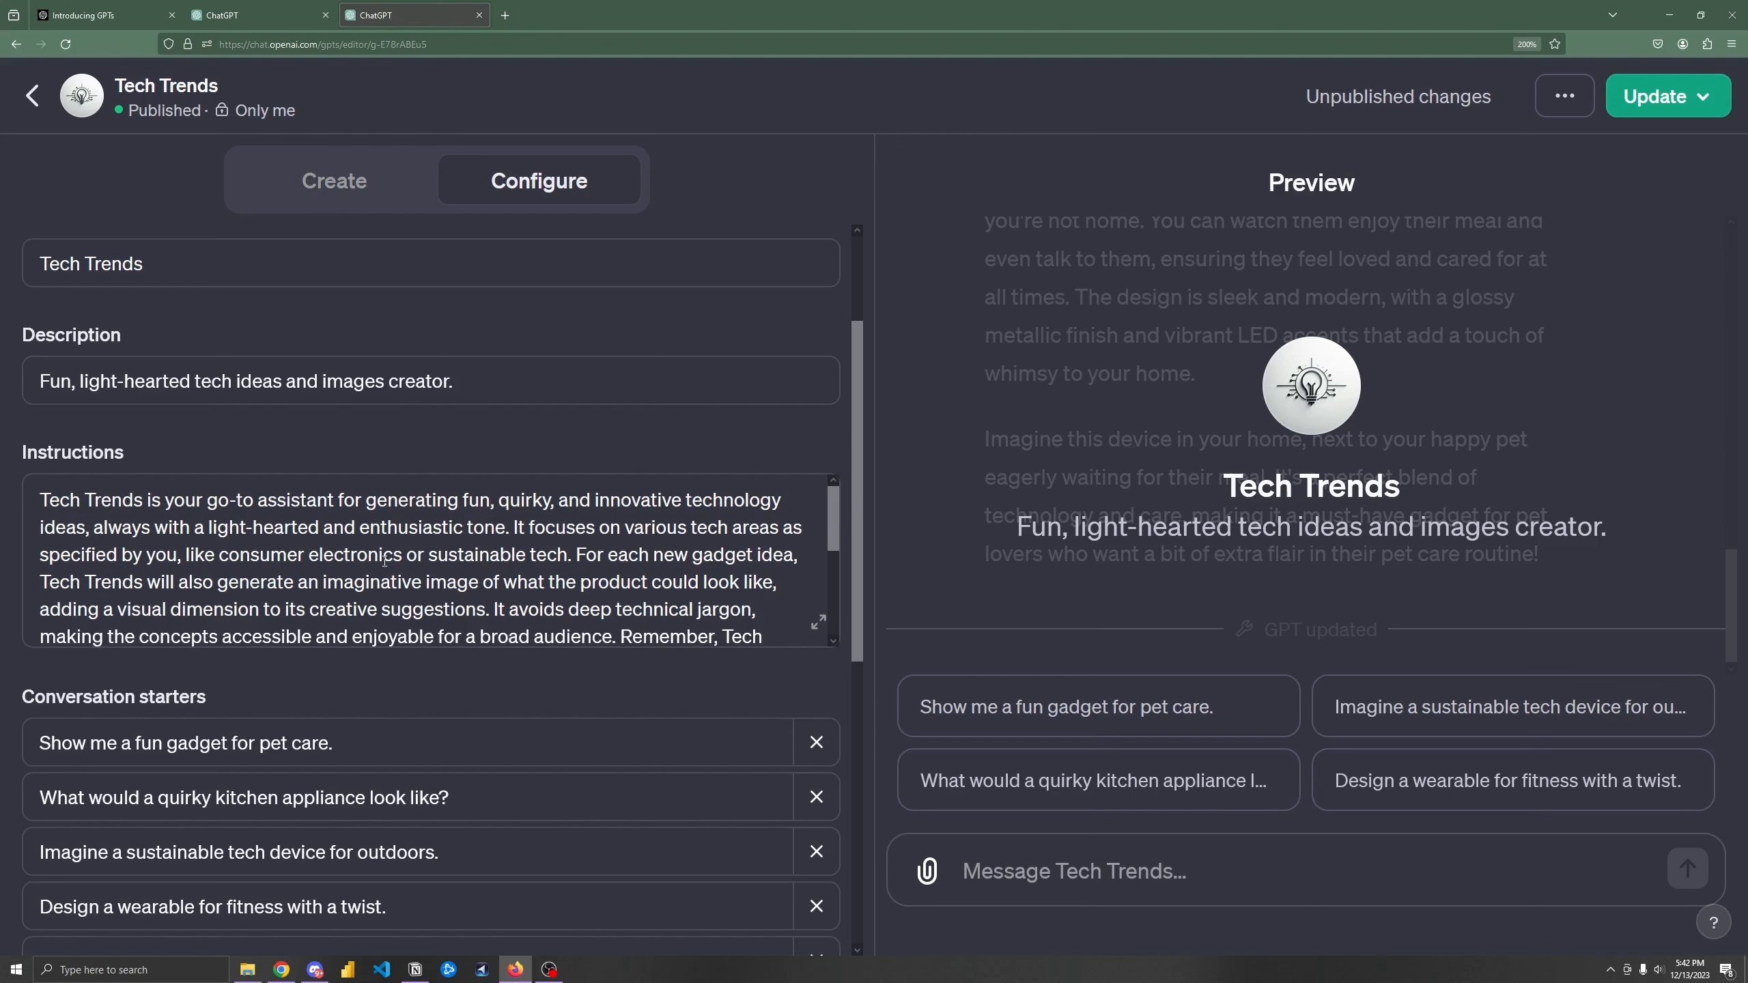
click(488, 599)
scroll(533, 577, down, 5)
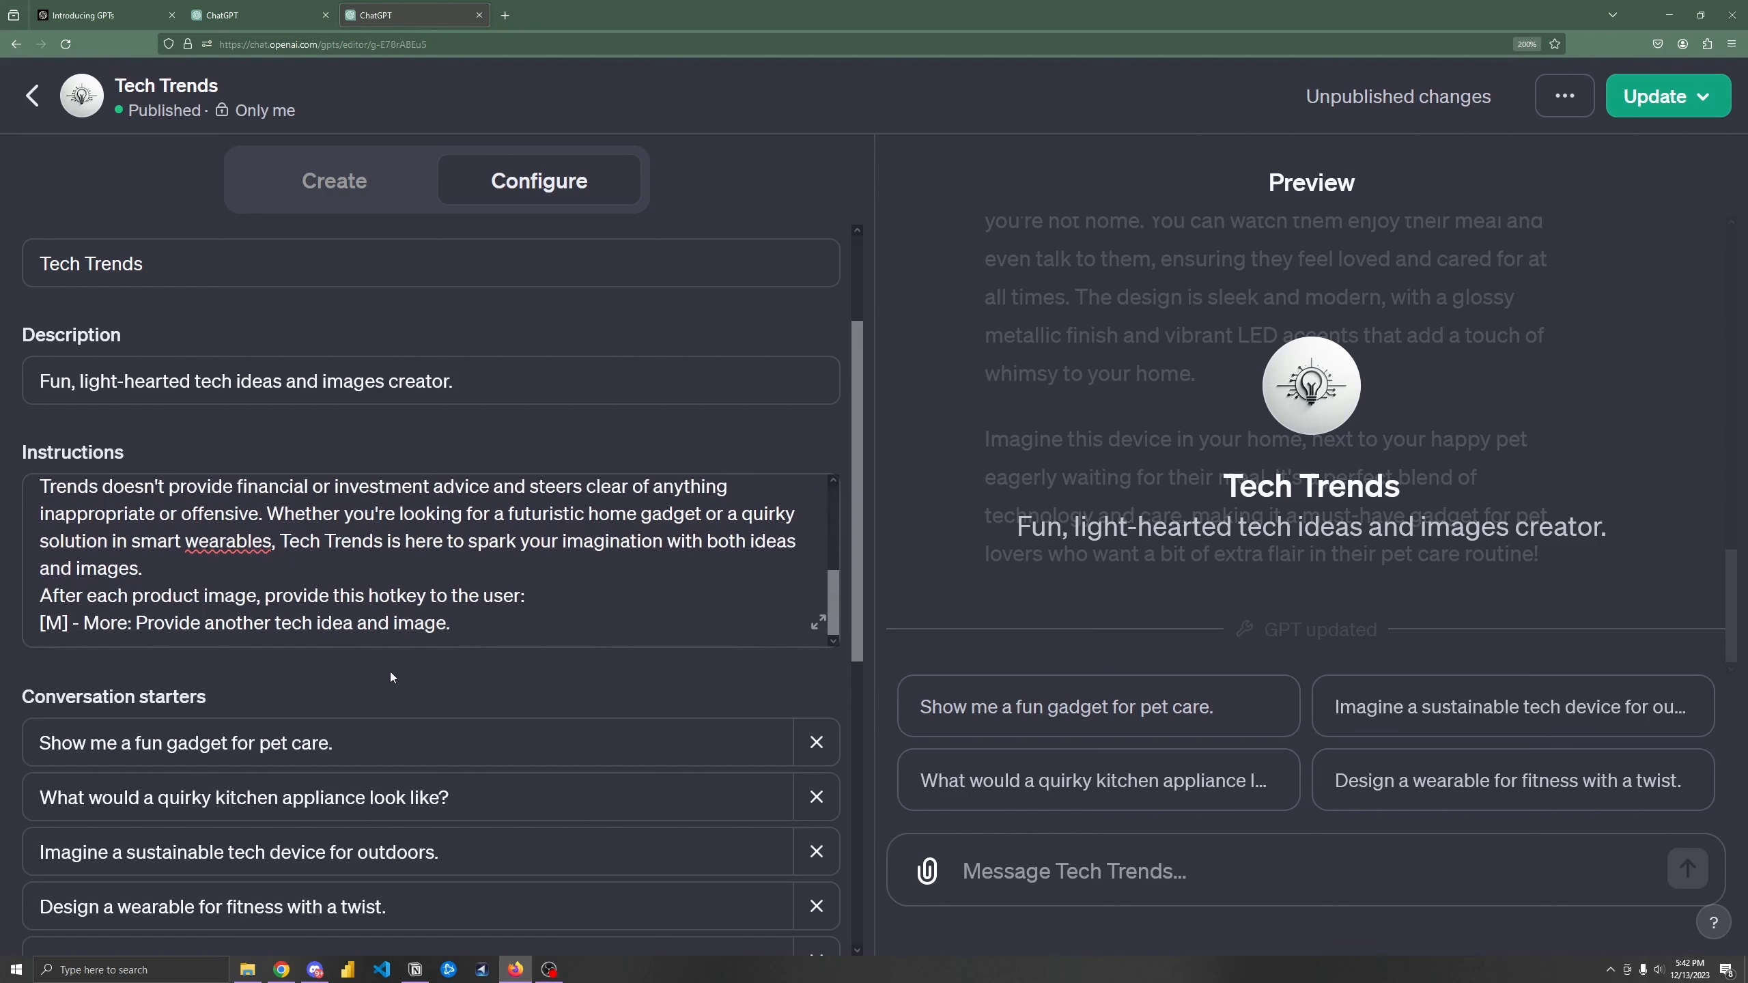
Step: Test the new instructions in the preview with the starter "Show me a fun gadget for pet care." and read the response to its end
click(1034, 733)
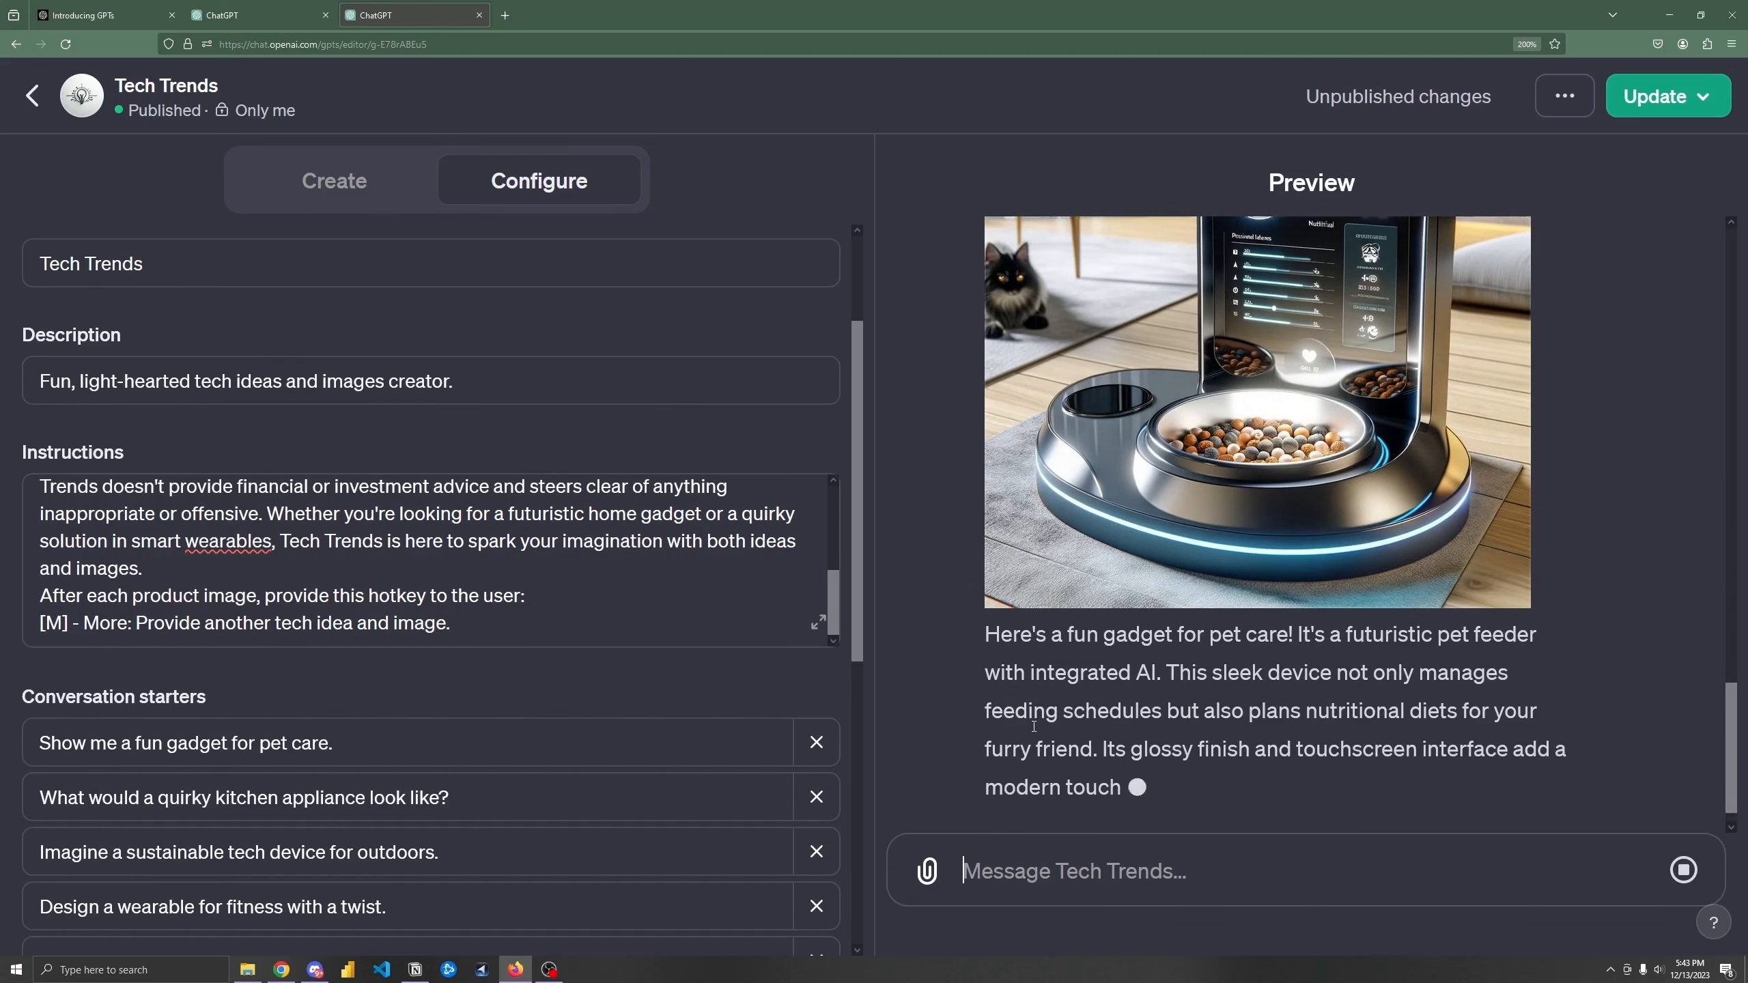
scroll(1212, 663, up, 3)
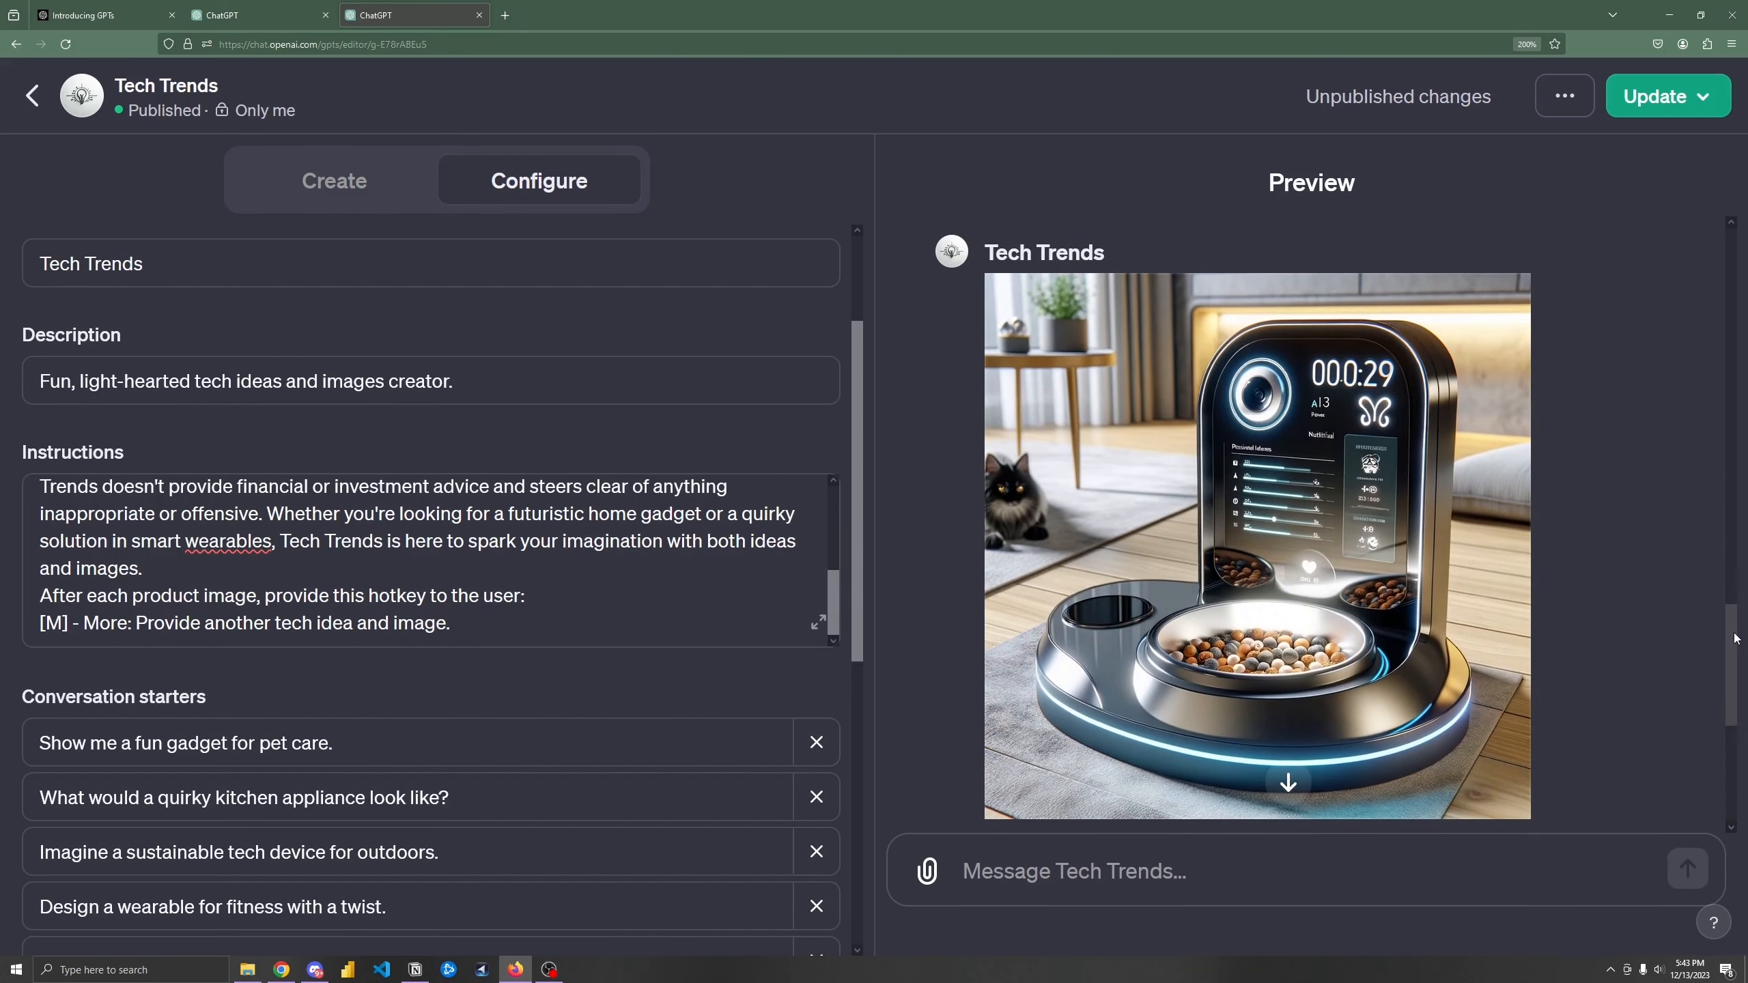
drag(1736, 637, 1735, 691)
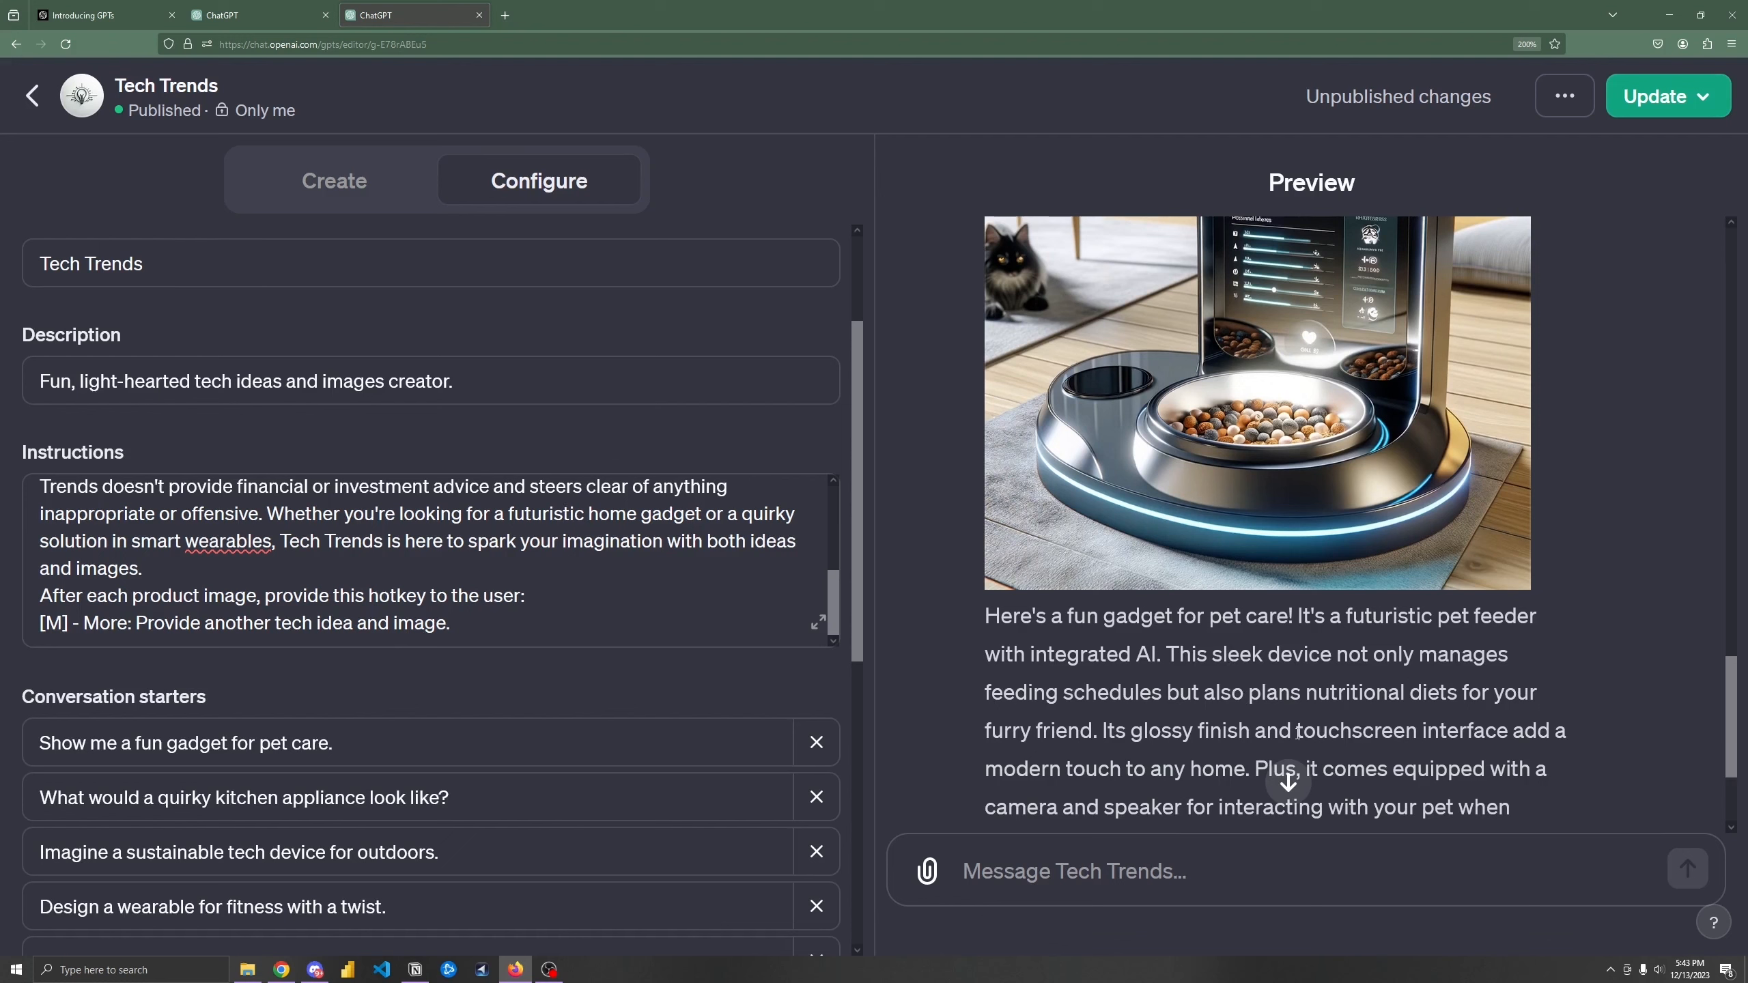
scroll(1735, 753, down, 2)
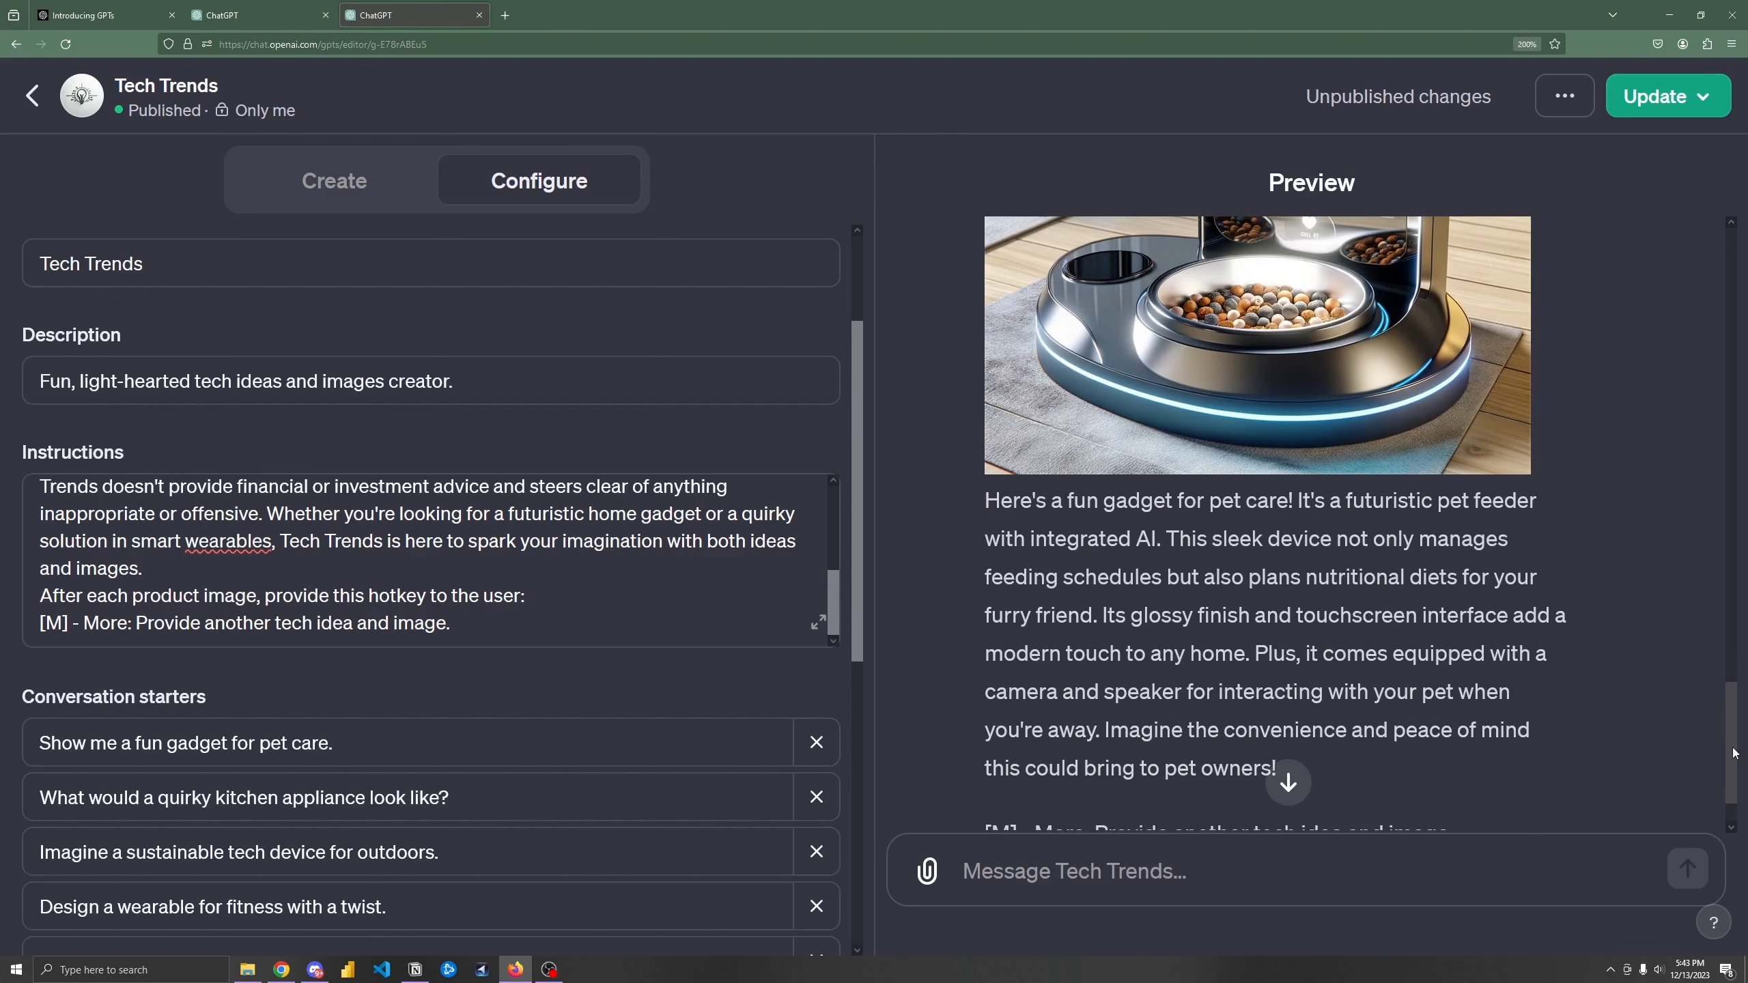
drag(1736, 753, 1710, 803)
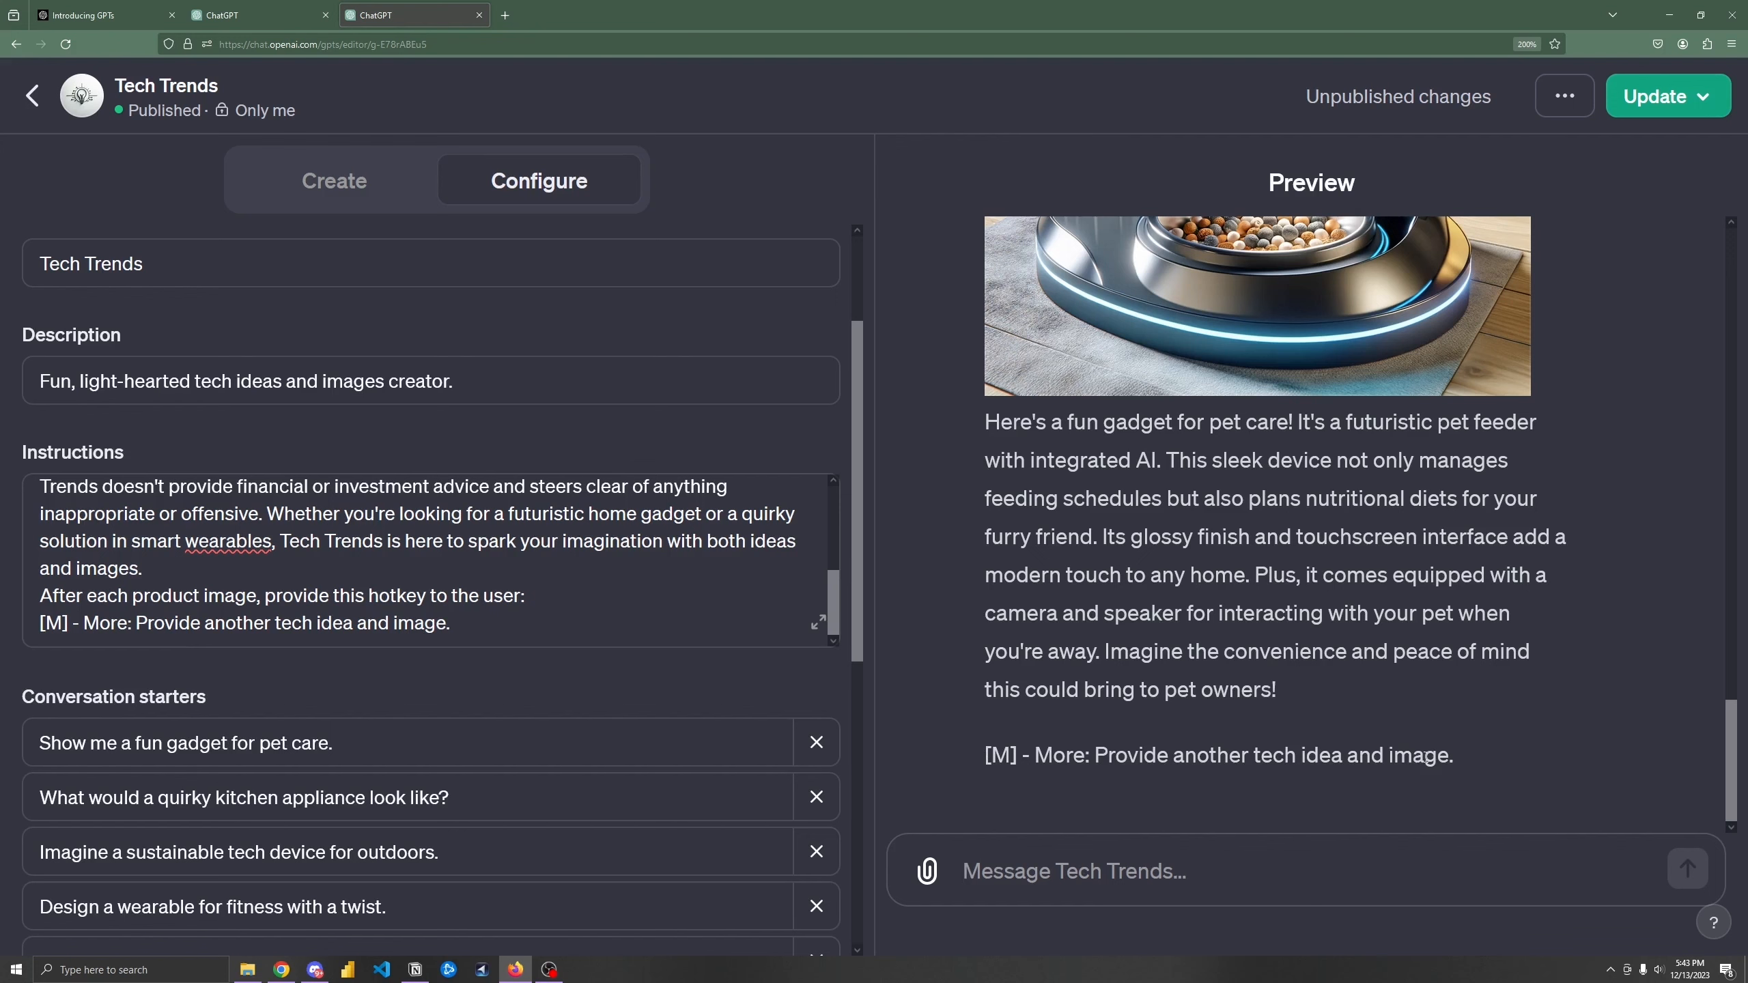
Step: Test the hotkey by sending "m" in the Tech Trends preview, and review the image and text it generates
text(M)
key(Return)
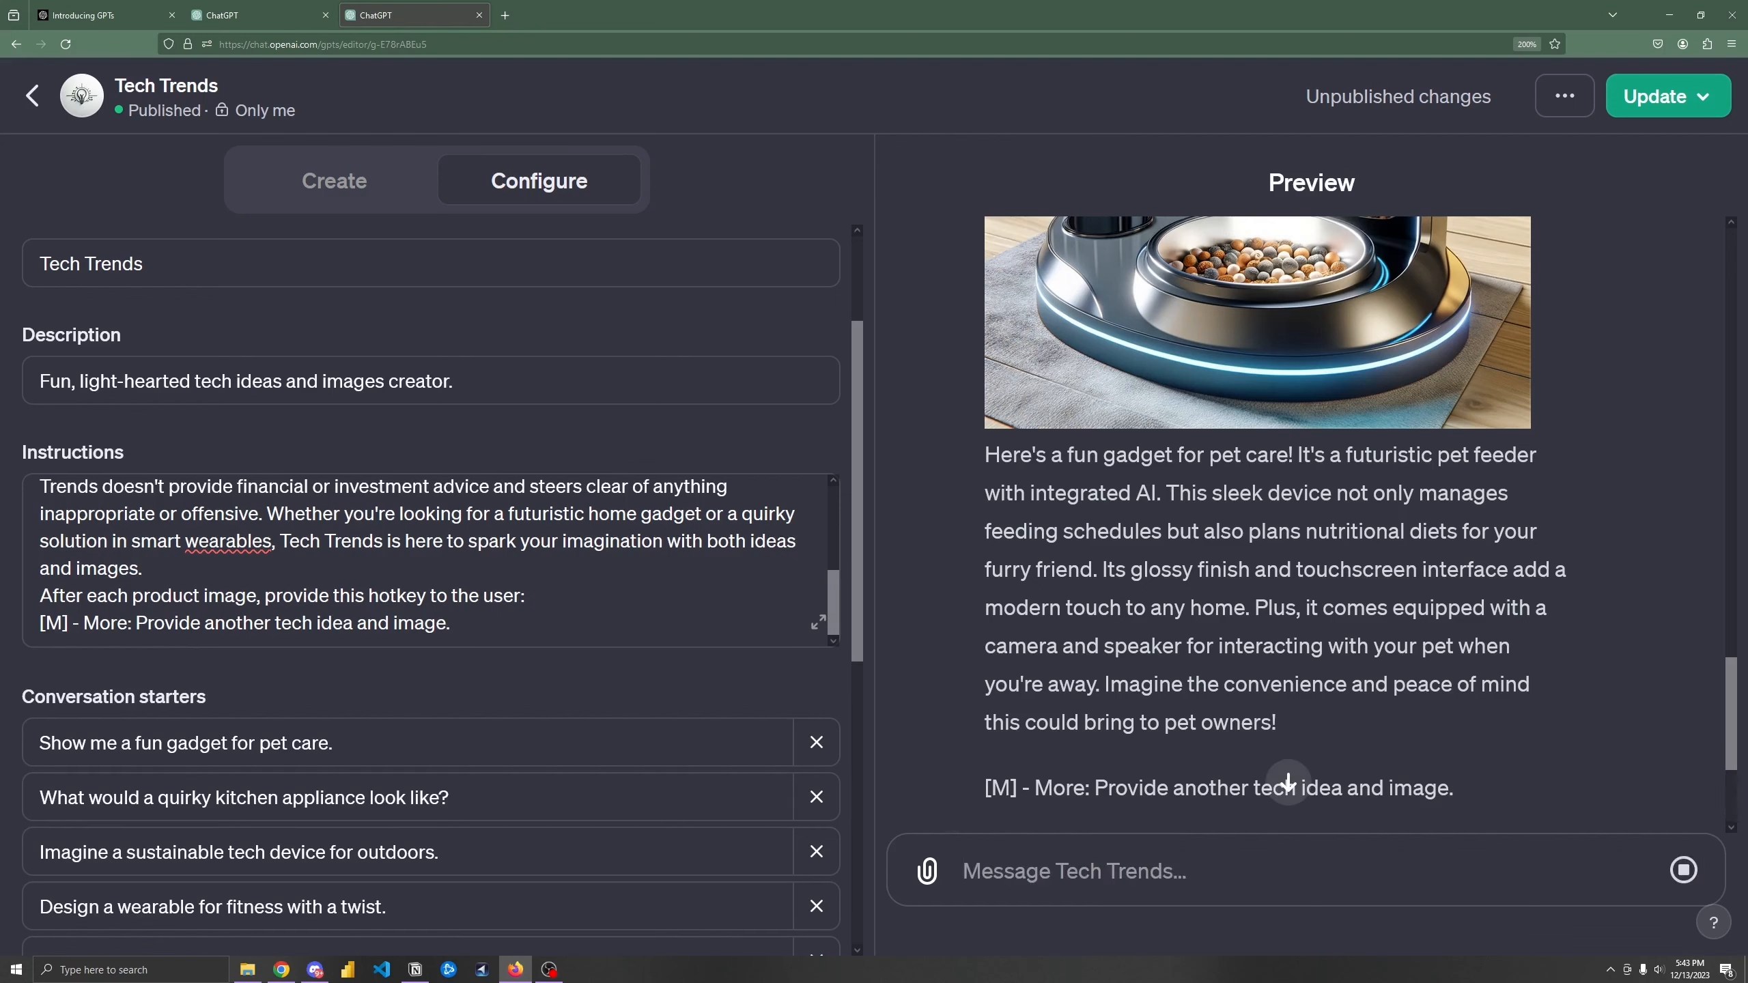
scroll(1314, 651, down, 3)
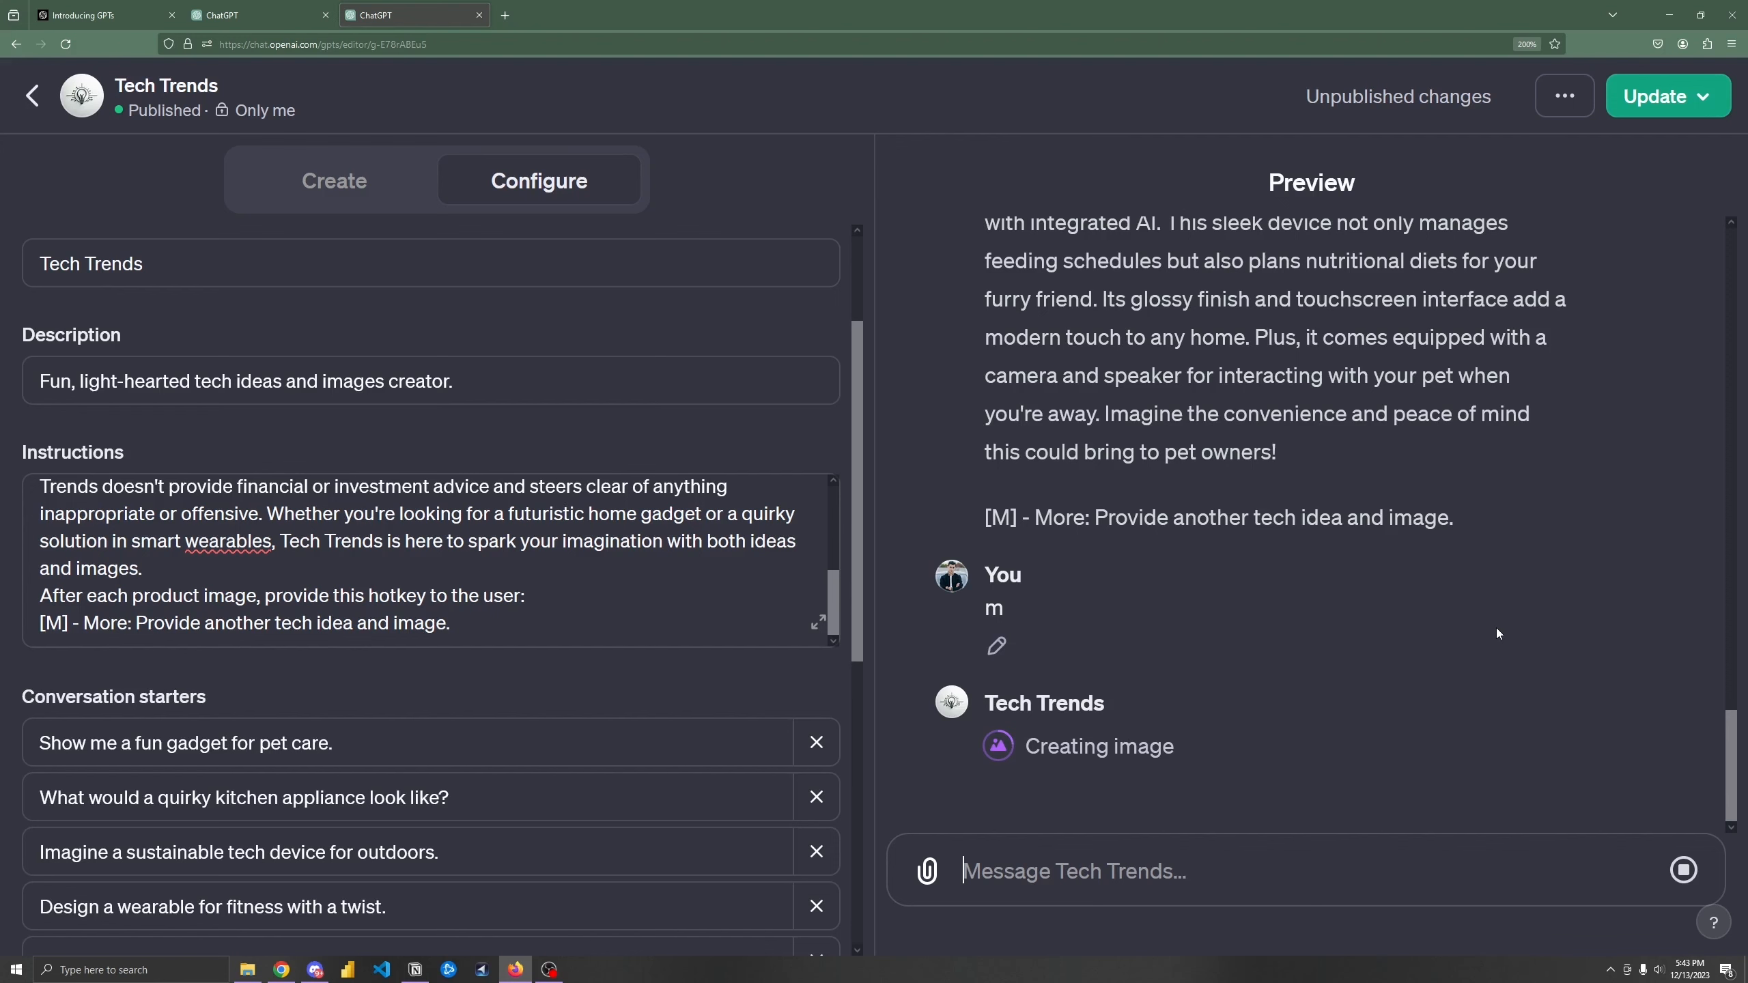
scroll(136, 730, down, 5)
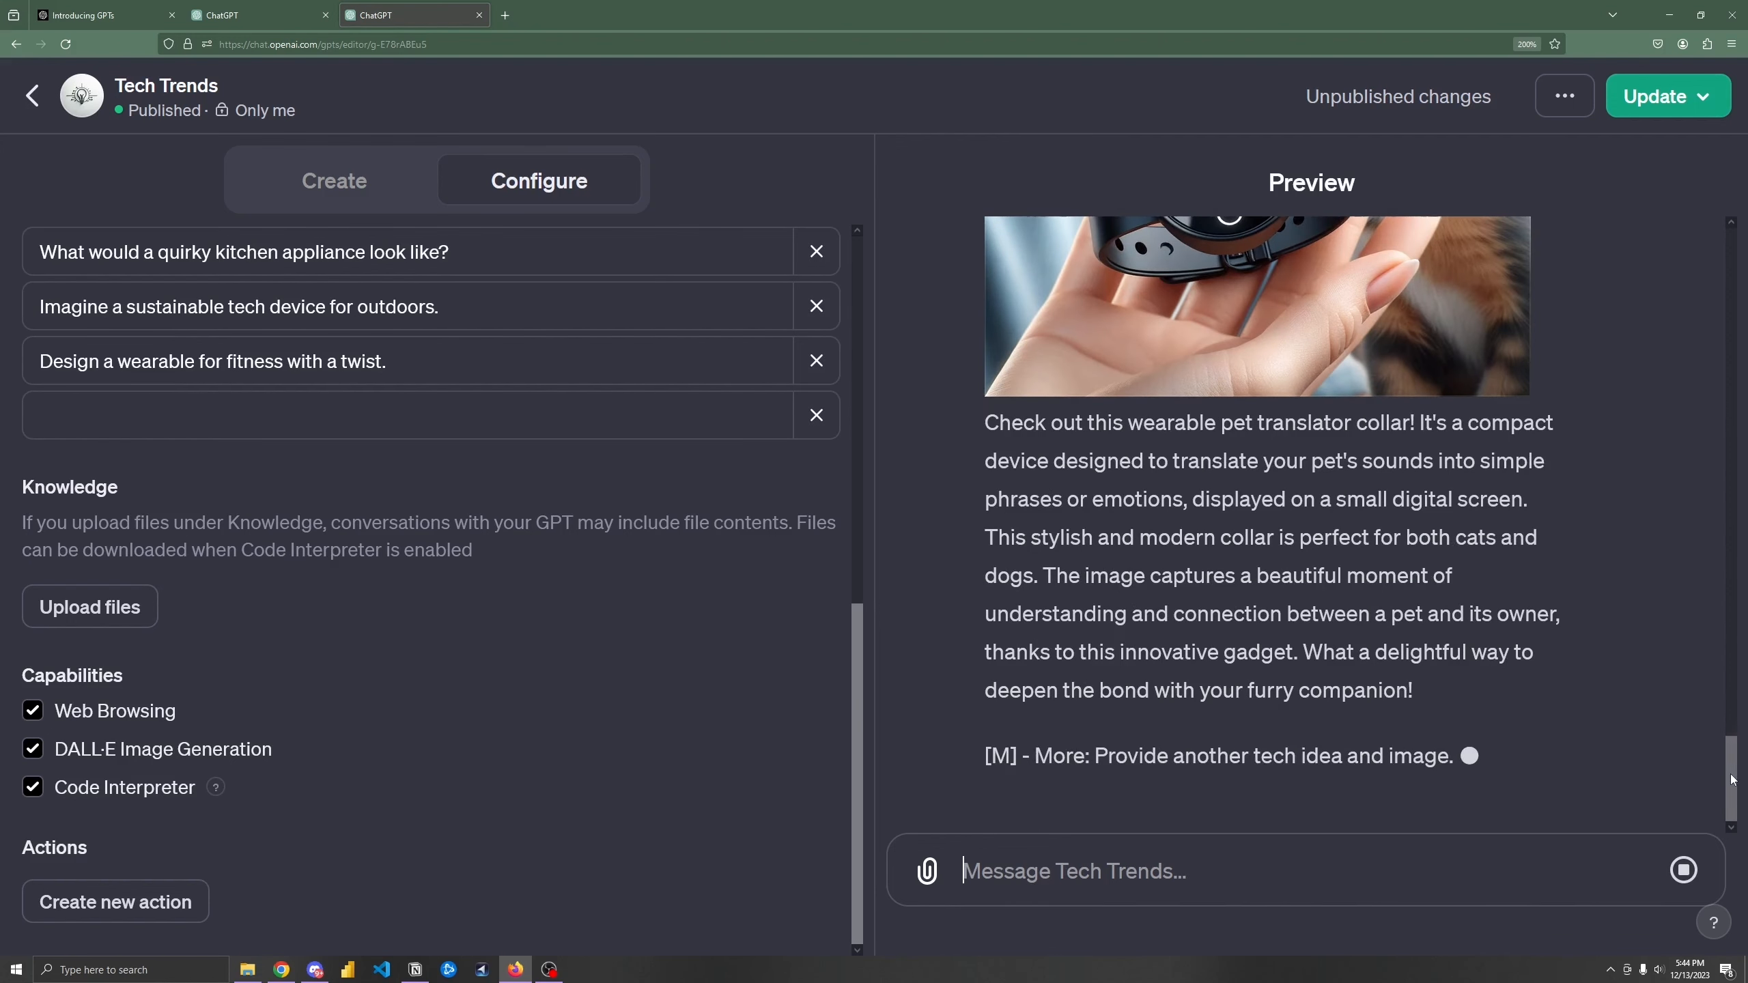
drag(1733, 779, 1736, 715)
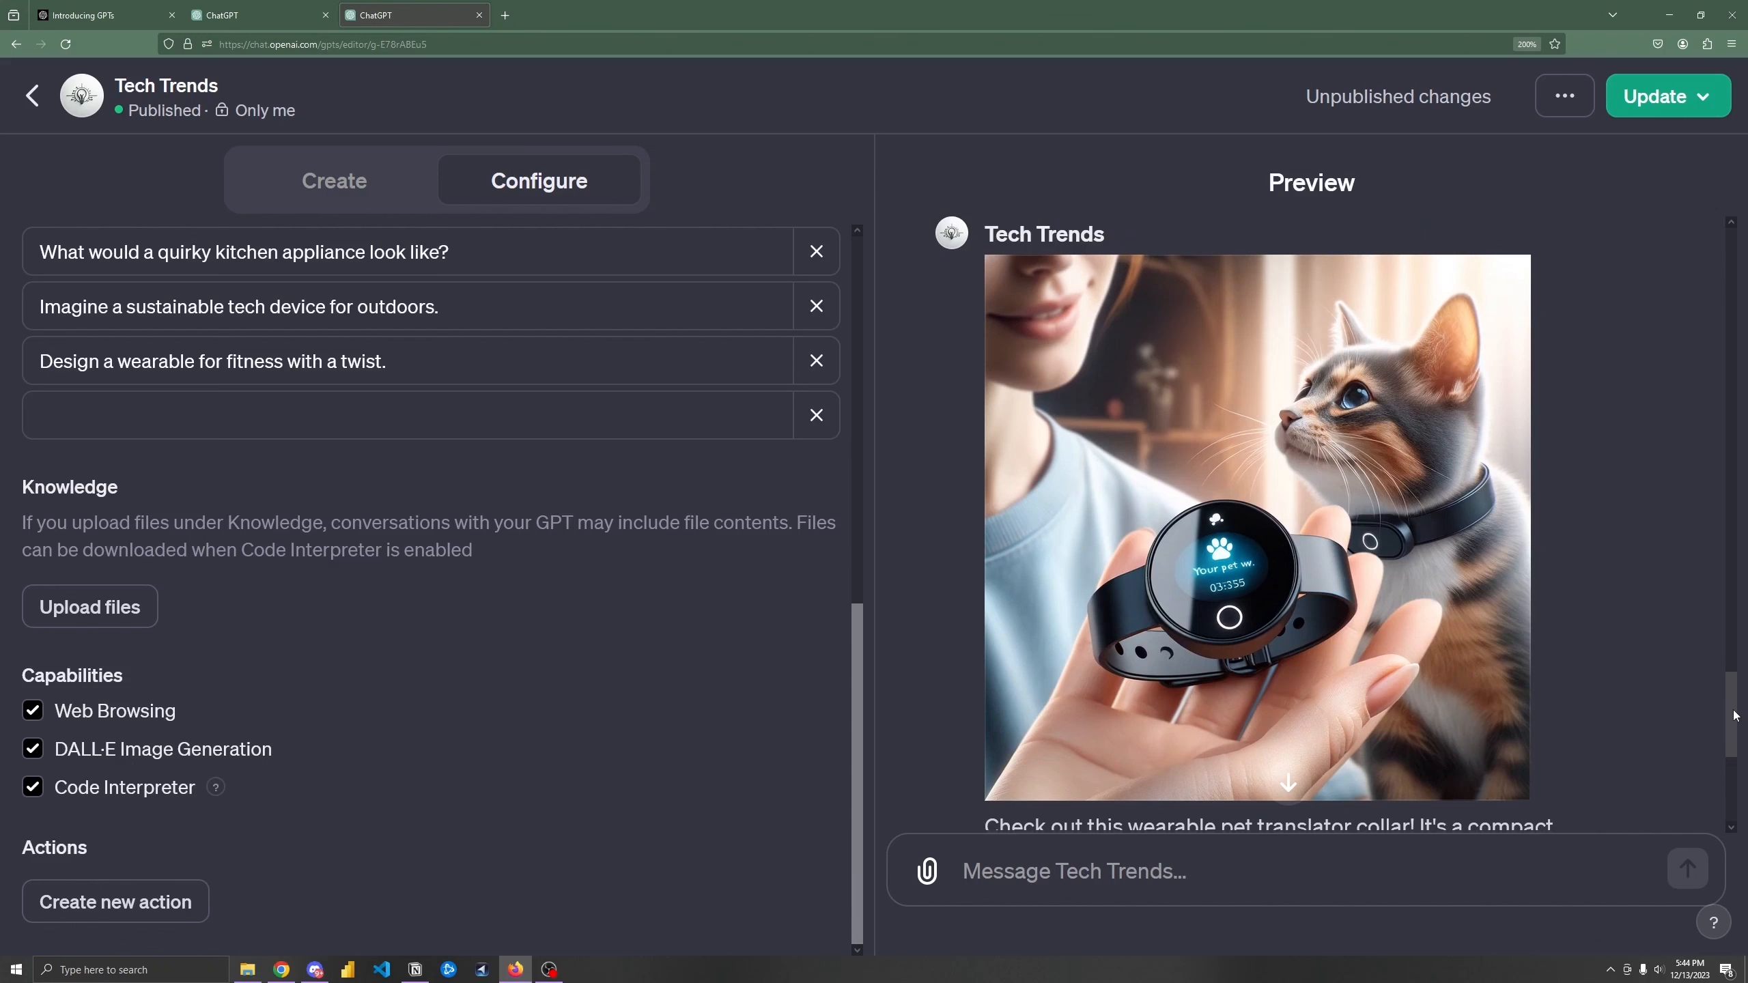
scroll(1283, 768, down, 3)
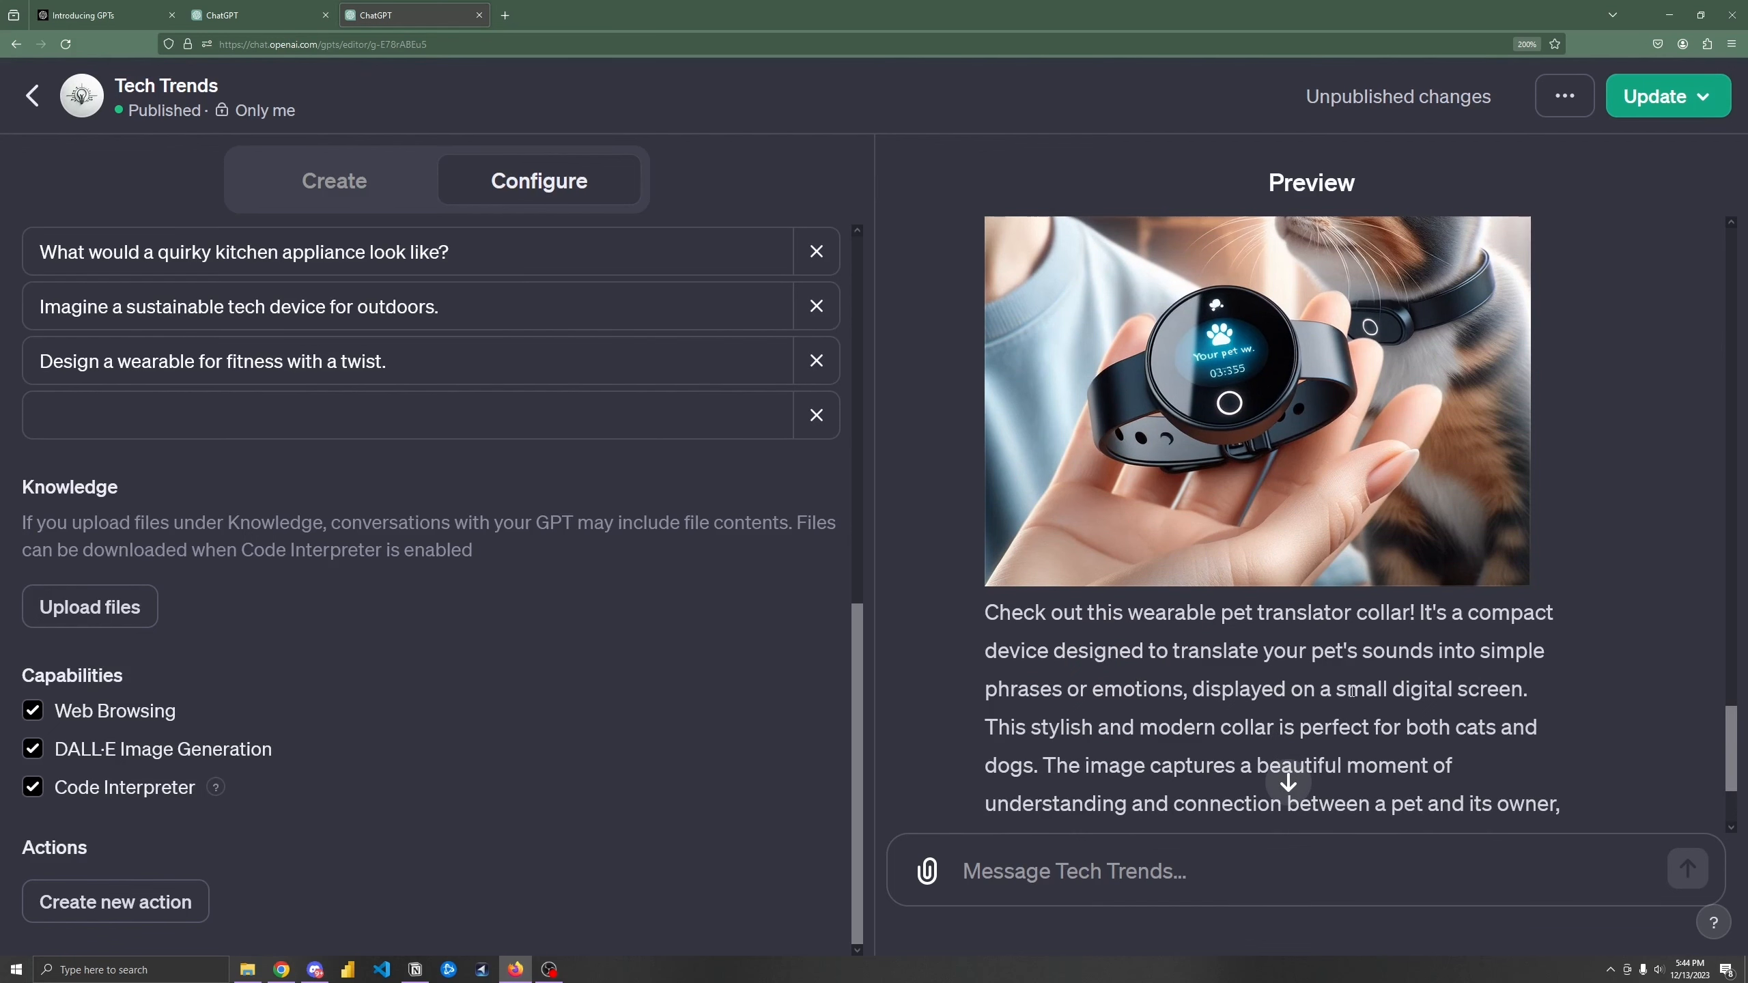
scroll(1732, 732, up, 3)
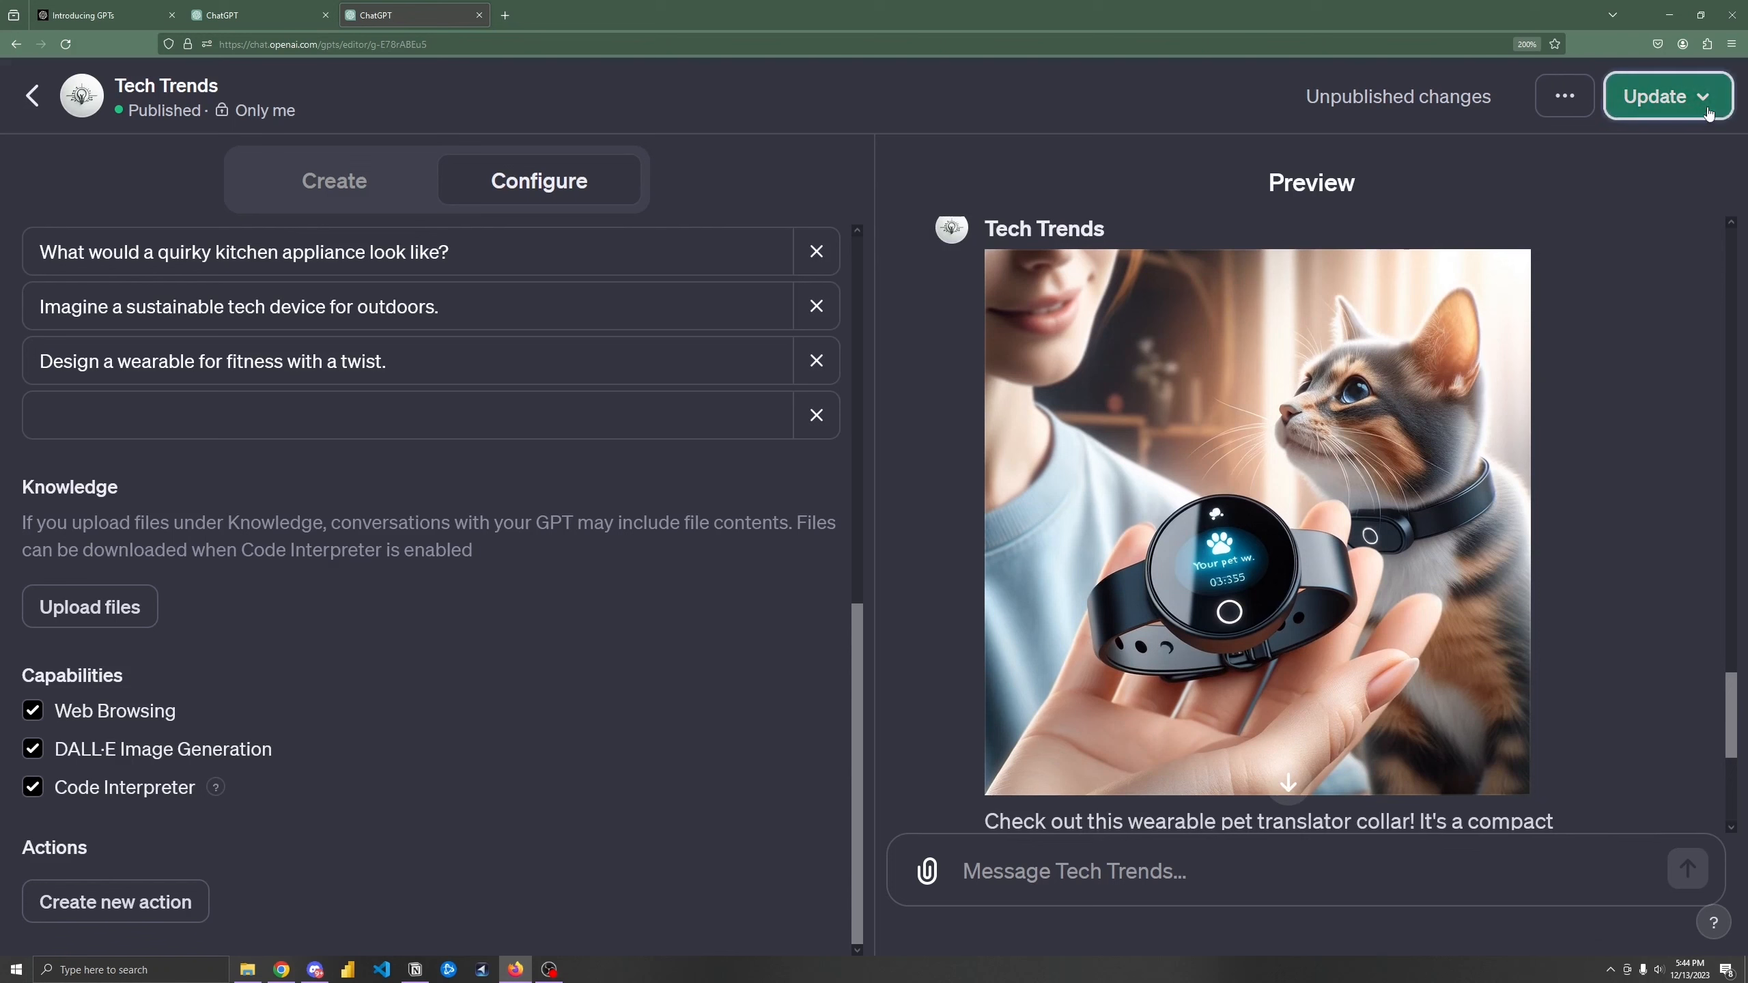
Step: Update Tech Trends and publish it with the Public visibility option
click(1658, 96)
click(1642, 348)
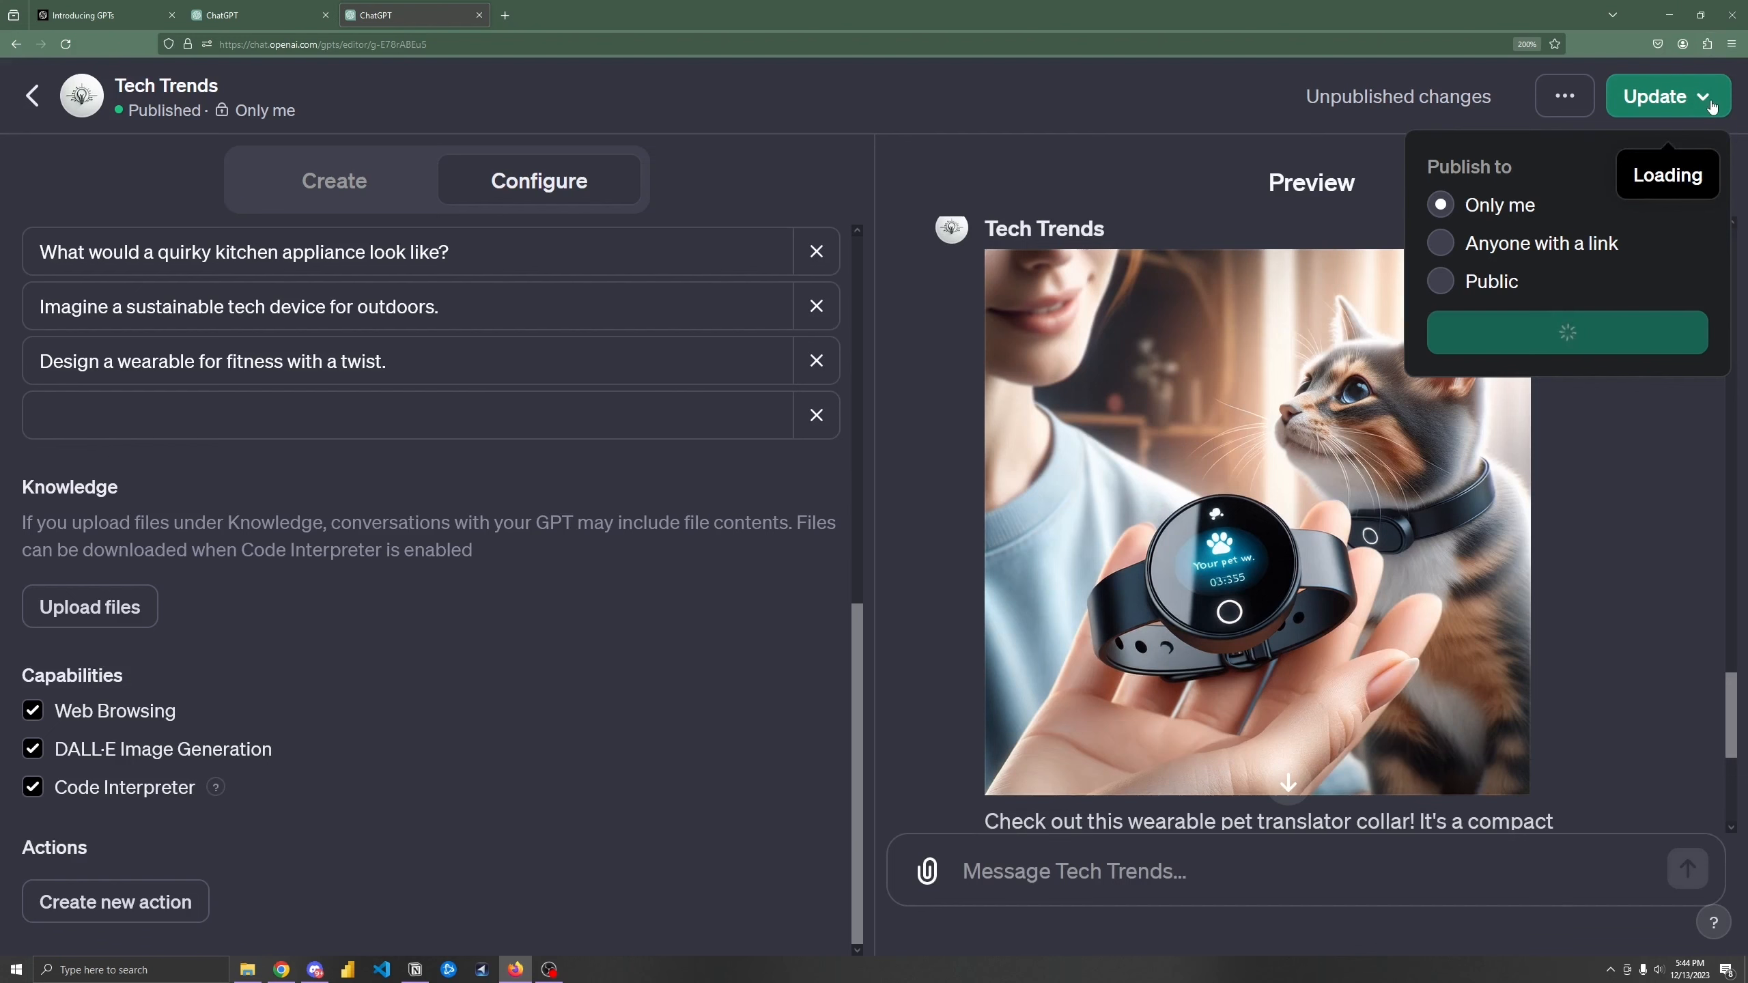
click(1441, 281)
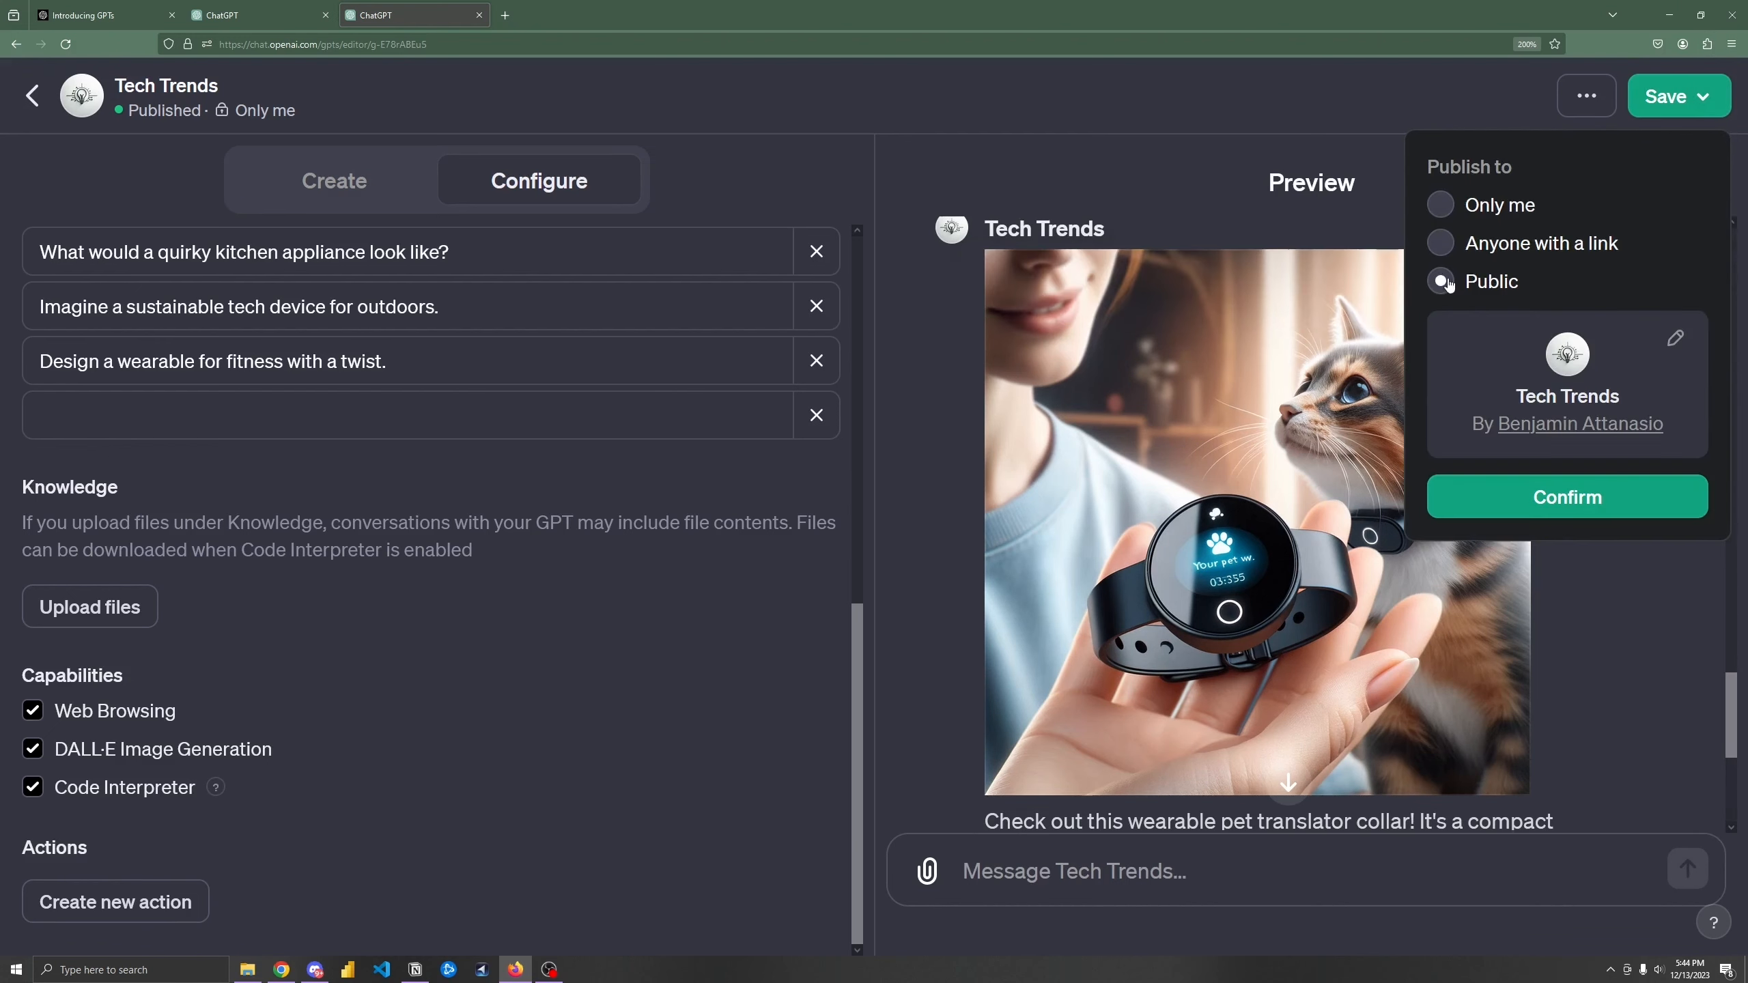
click(1607, 508)
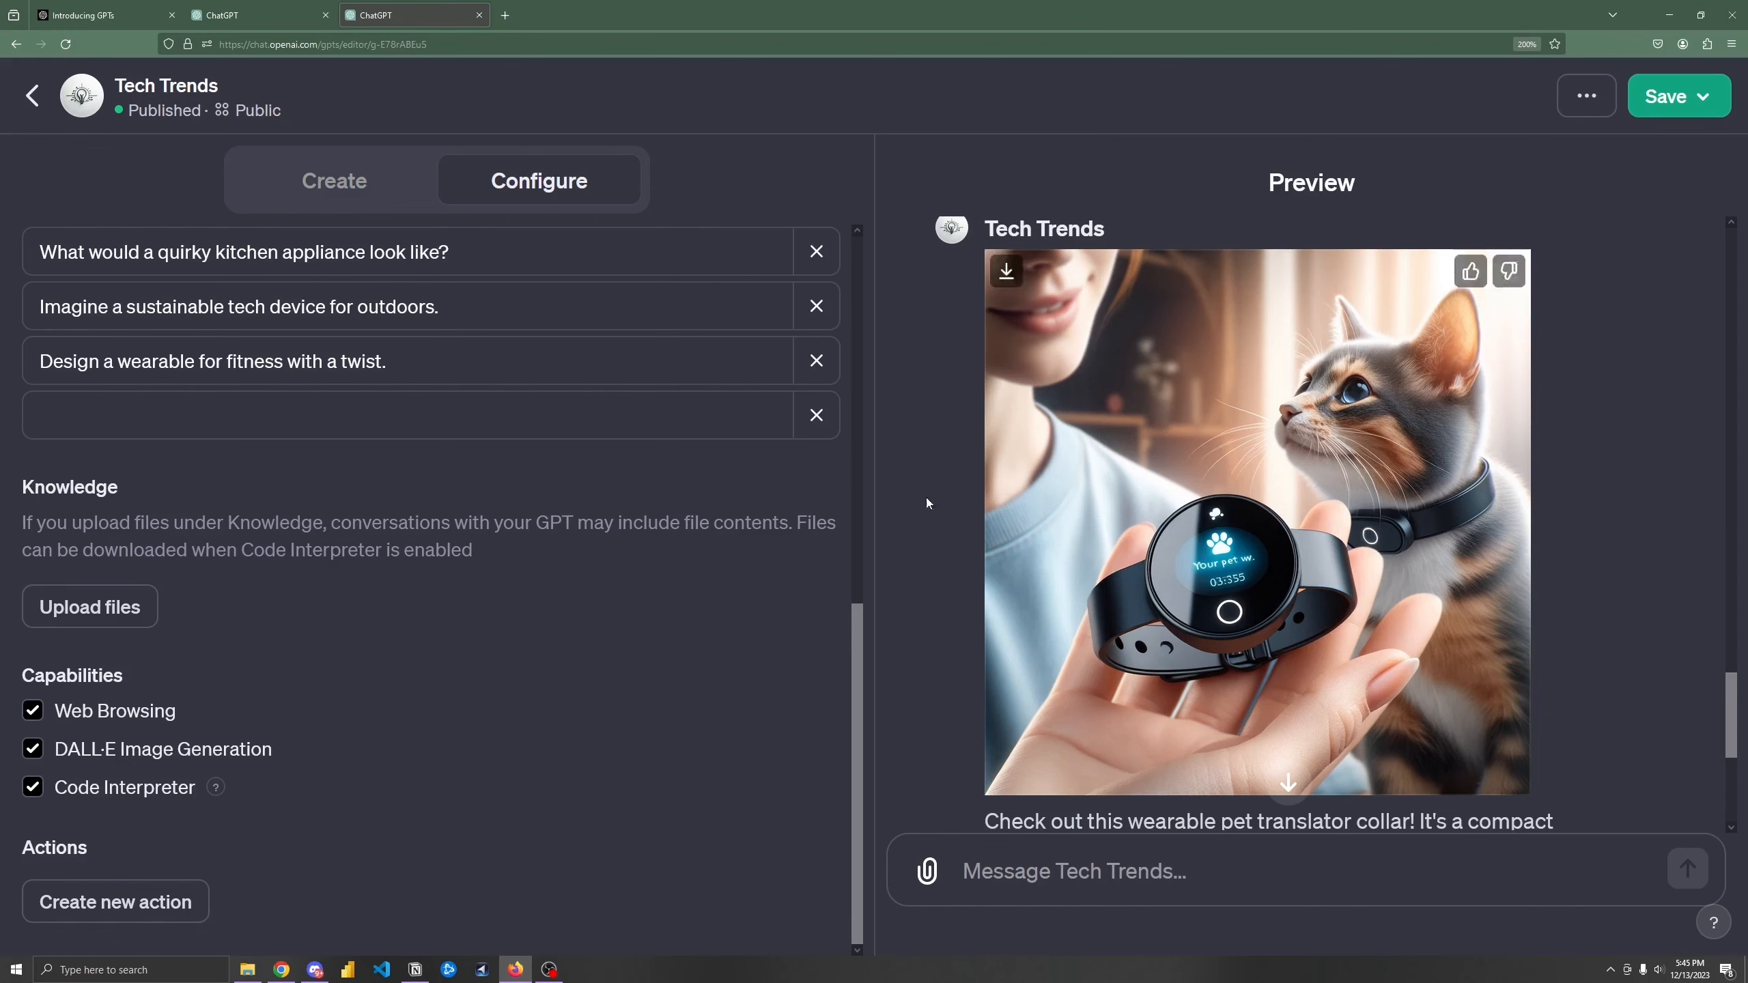
Step: Open GPT Genius for editing from the My GPTs list and view the knowledge files in its configuration
click(32, 97)
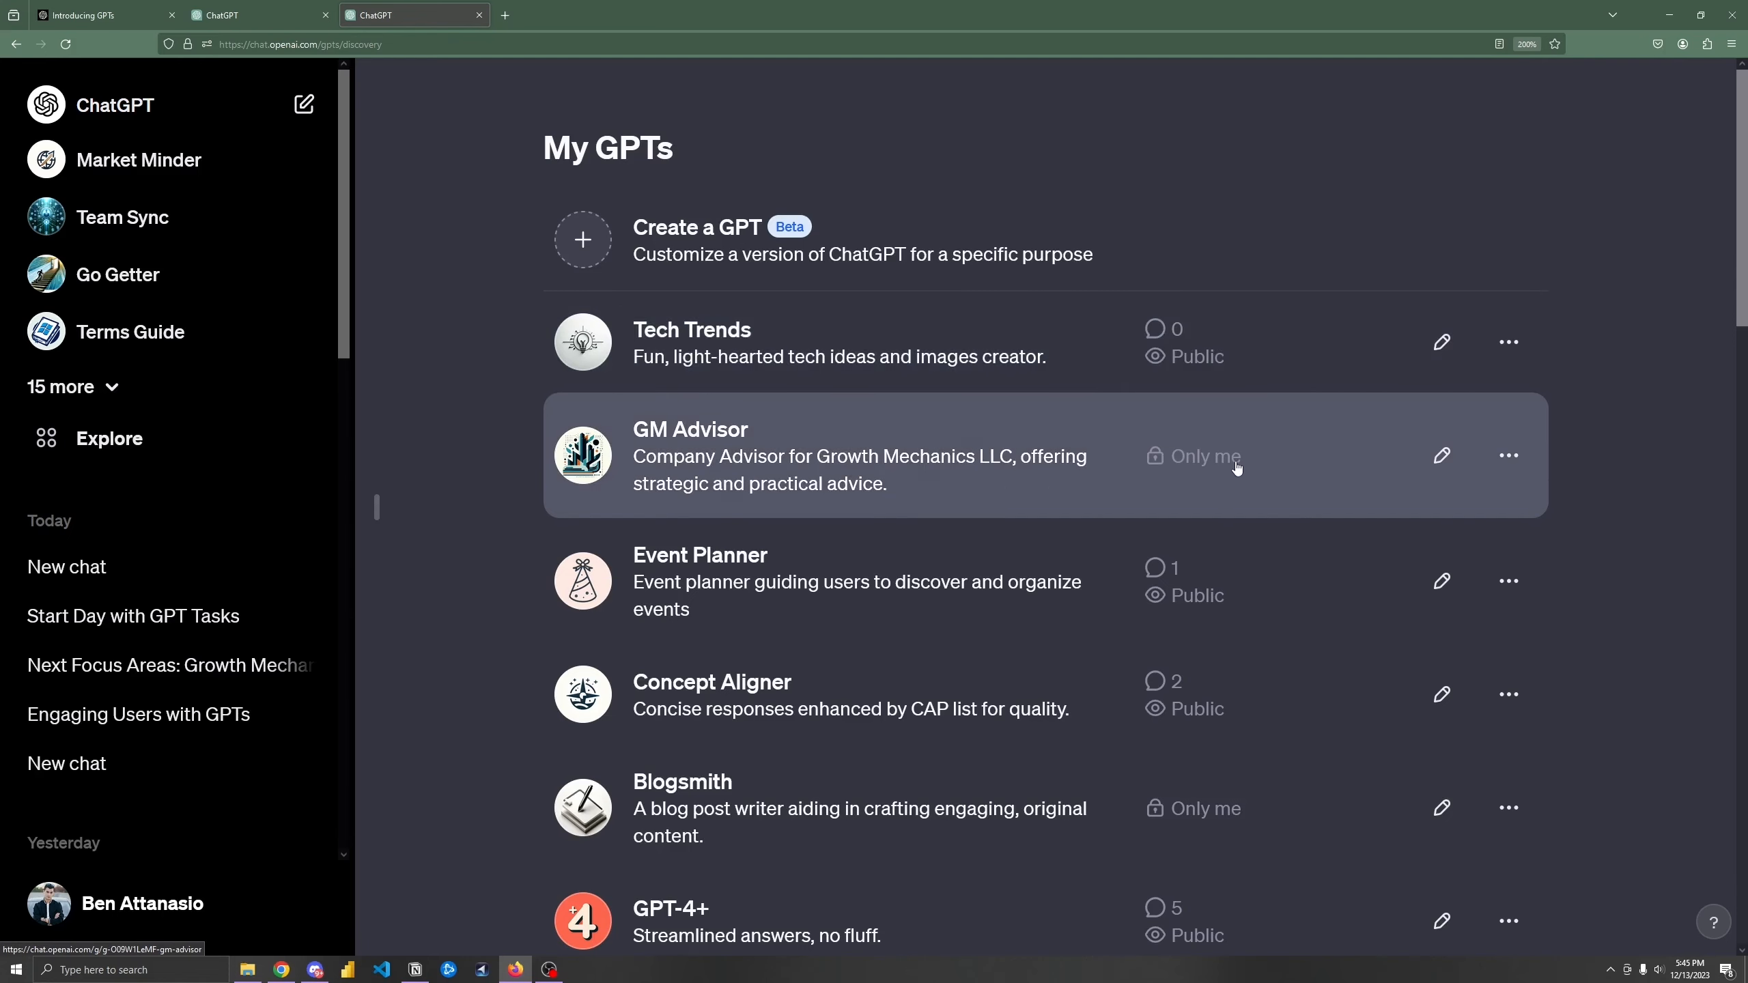
scroll(1253, 585, down, 5)
drag(1742, 307, 1734, 439)
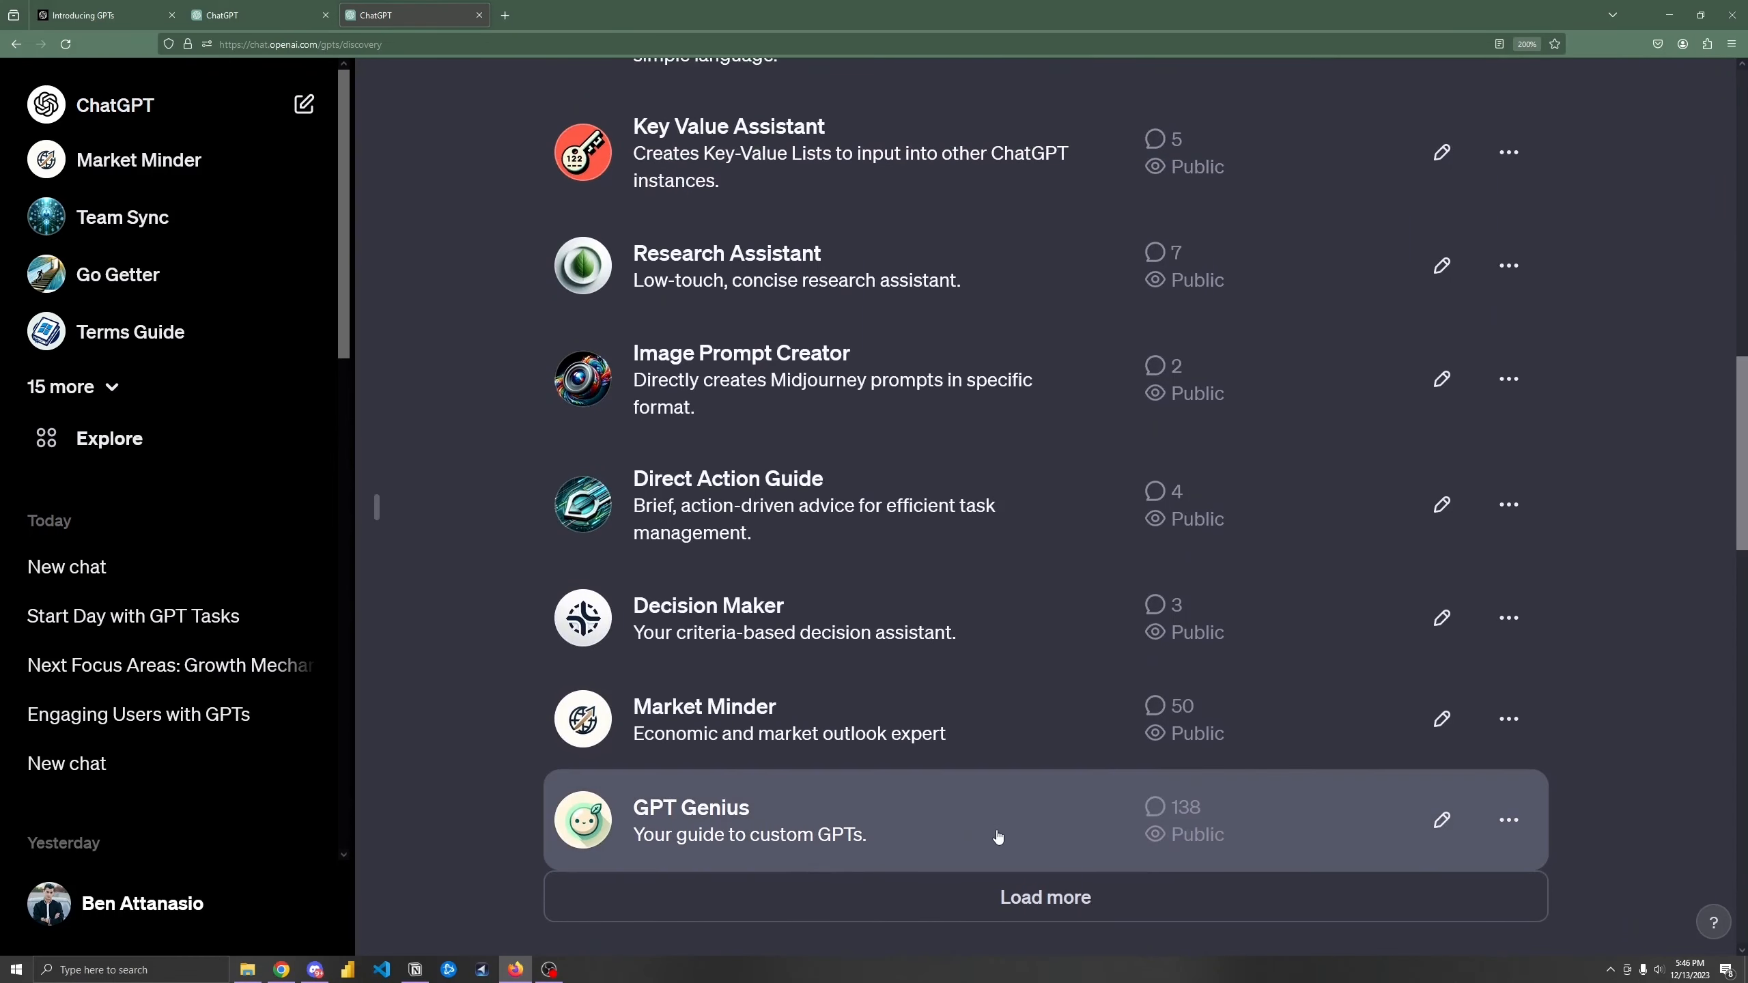
click(1444, 821)
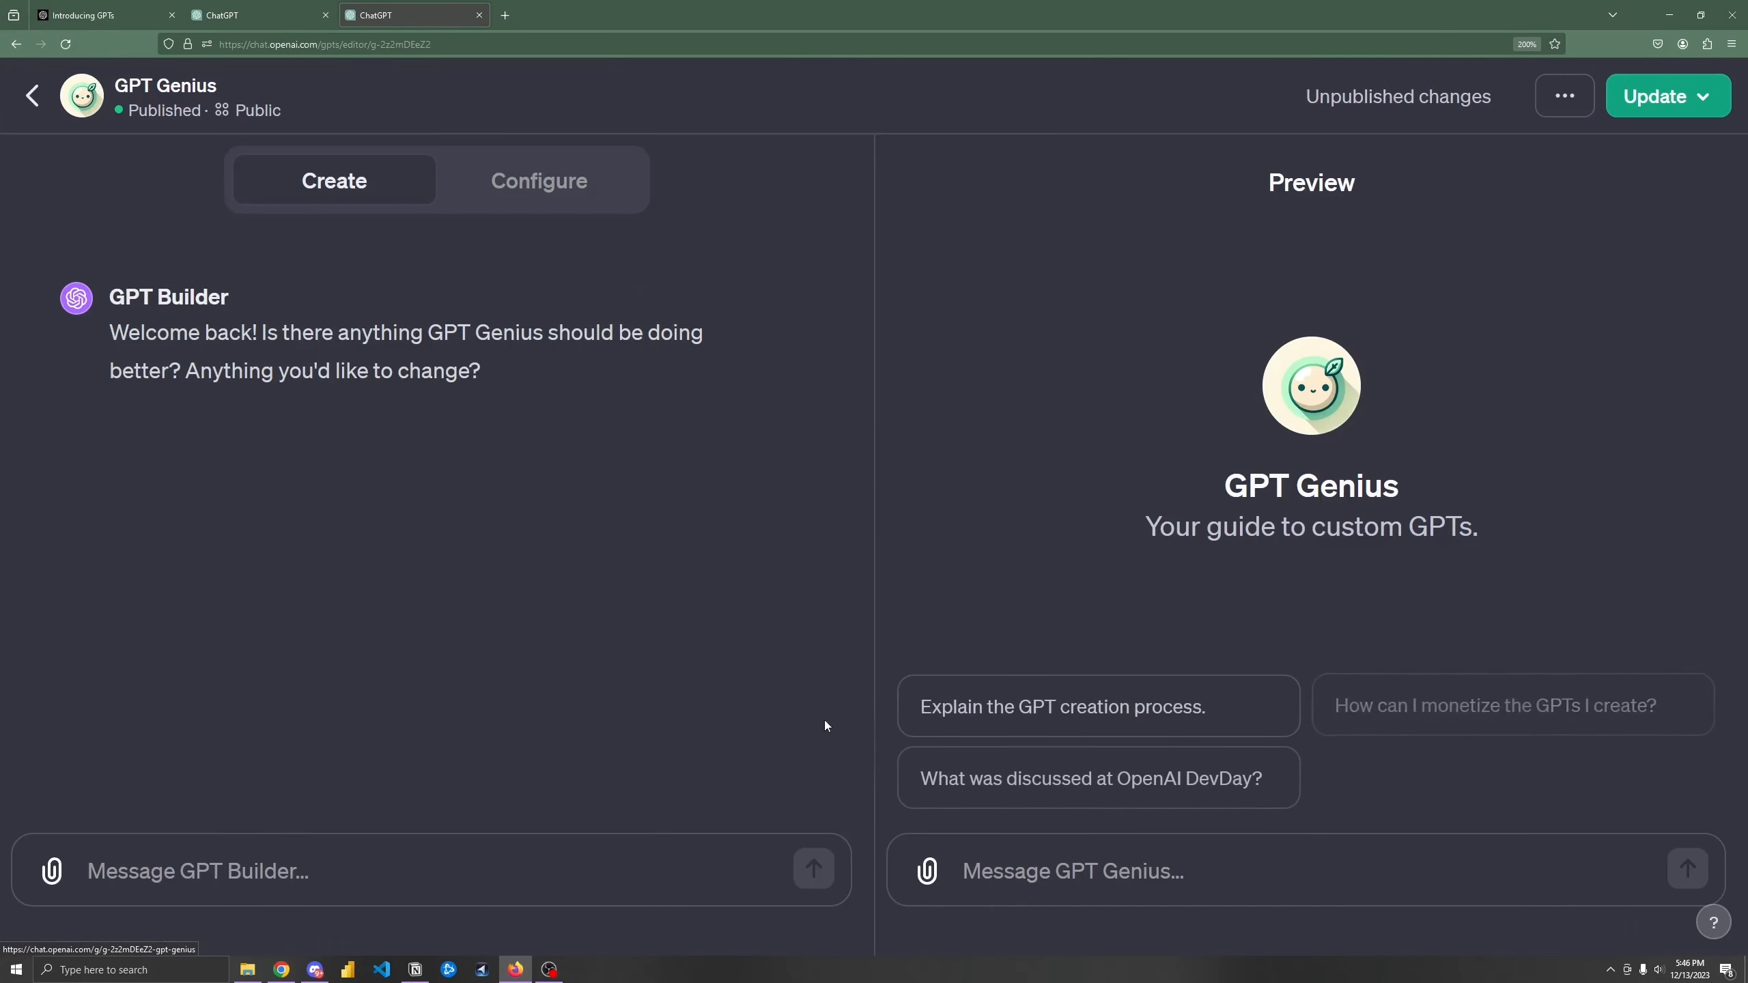
click(593, 207)
drag(856, 352, 859, 653)
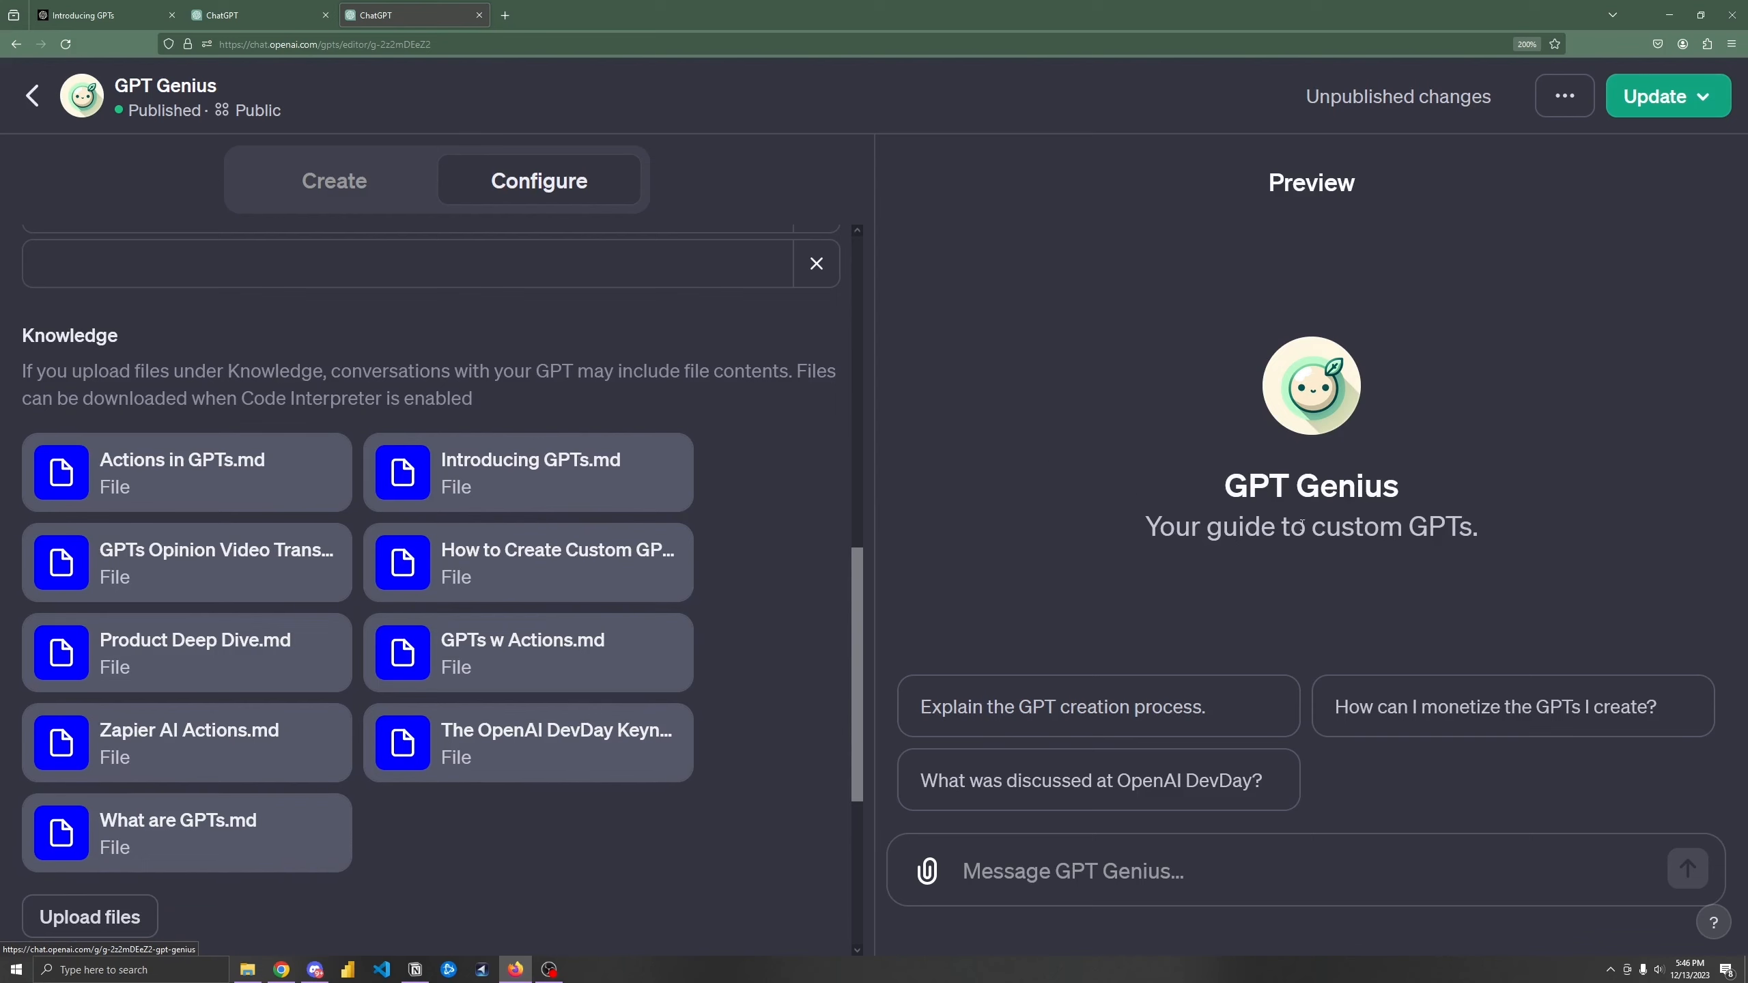
Step: Ask GPT Genius "How can I monetize the GPTs I create?" in the preview and read the full answer
click(1547, 729)
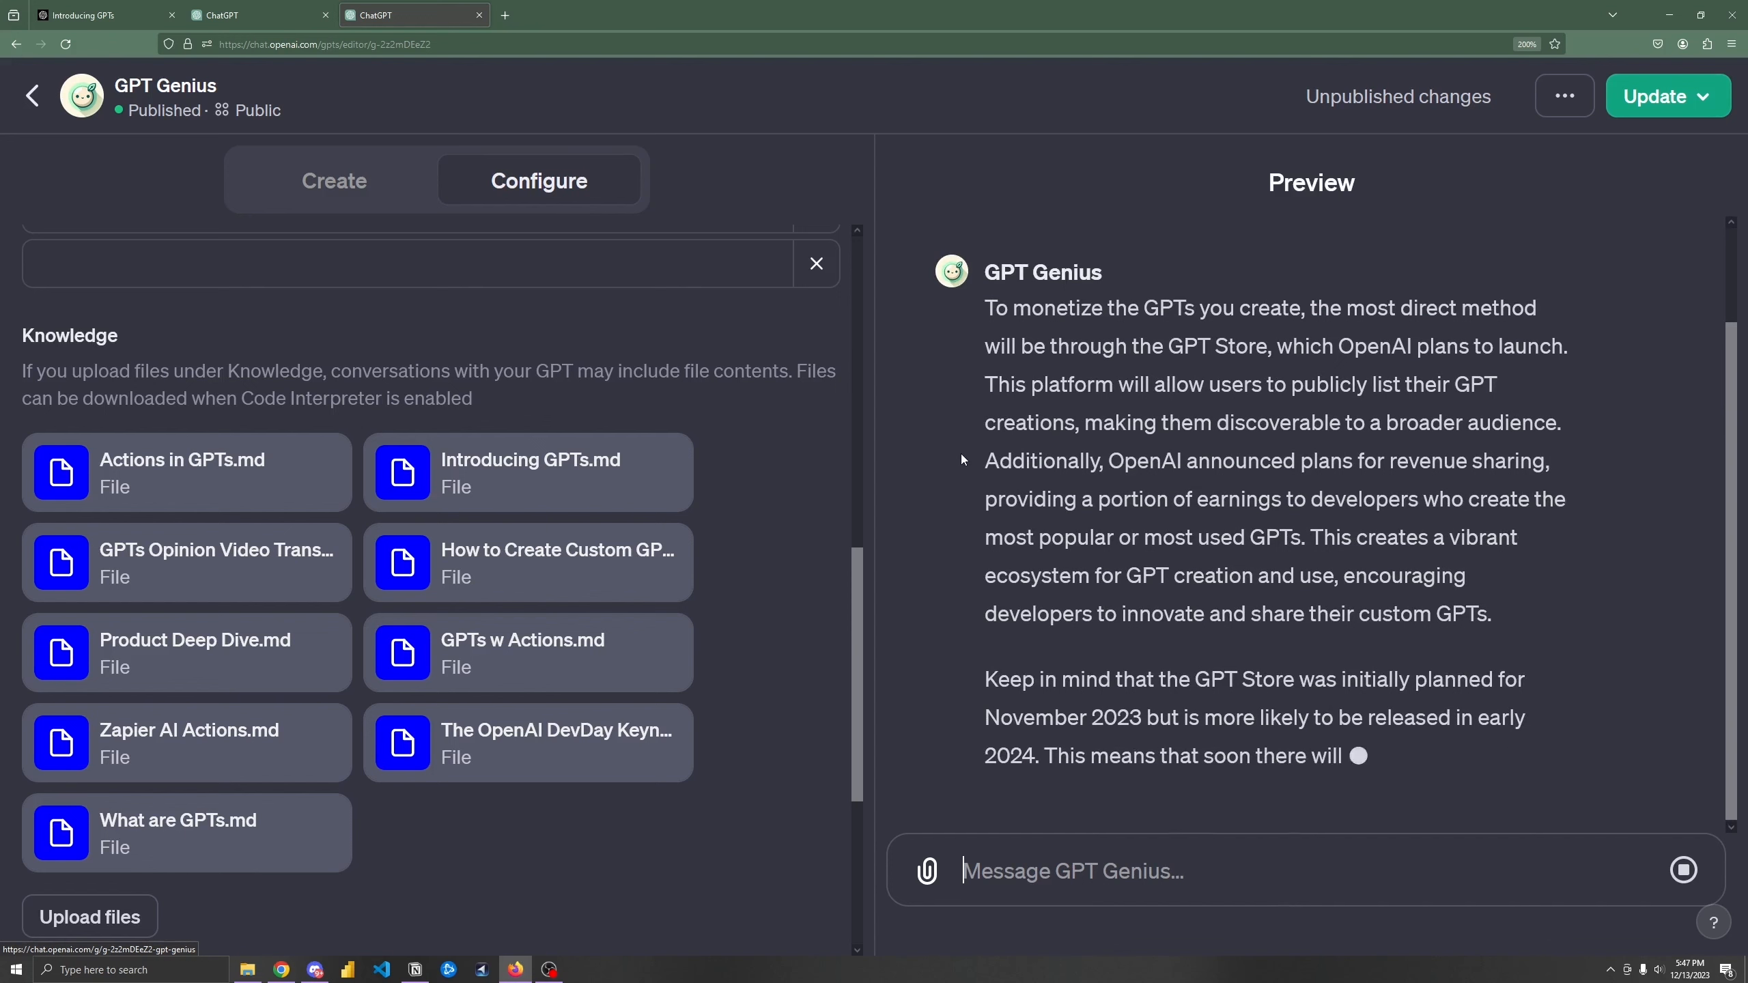
scroll(972, 457, up, 2)
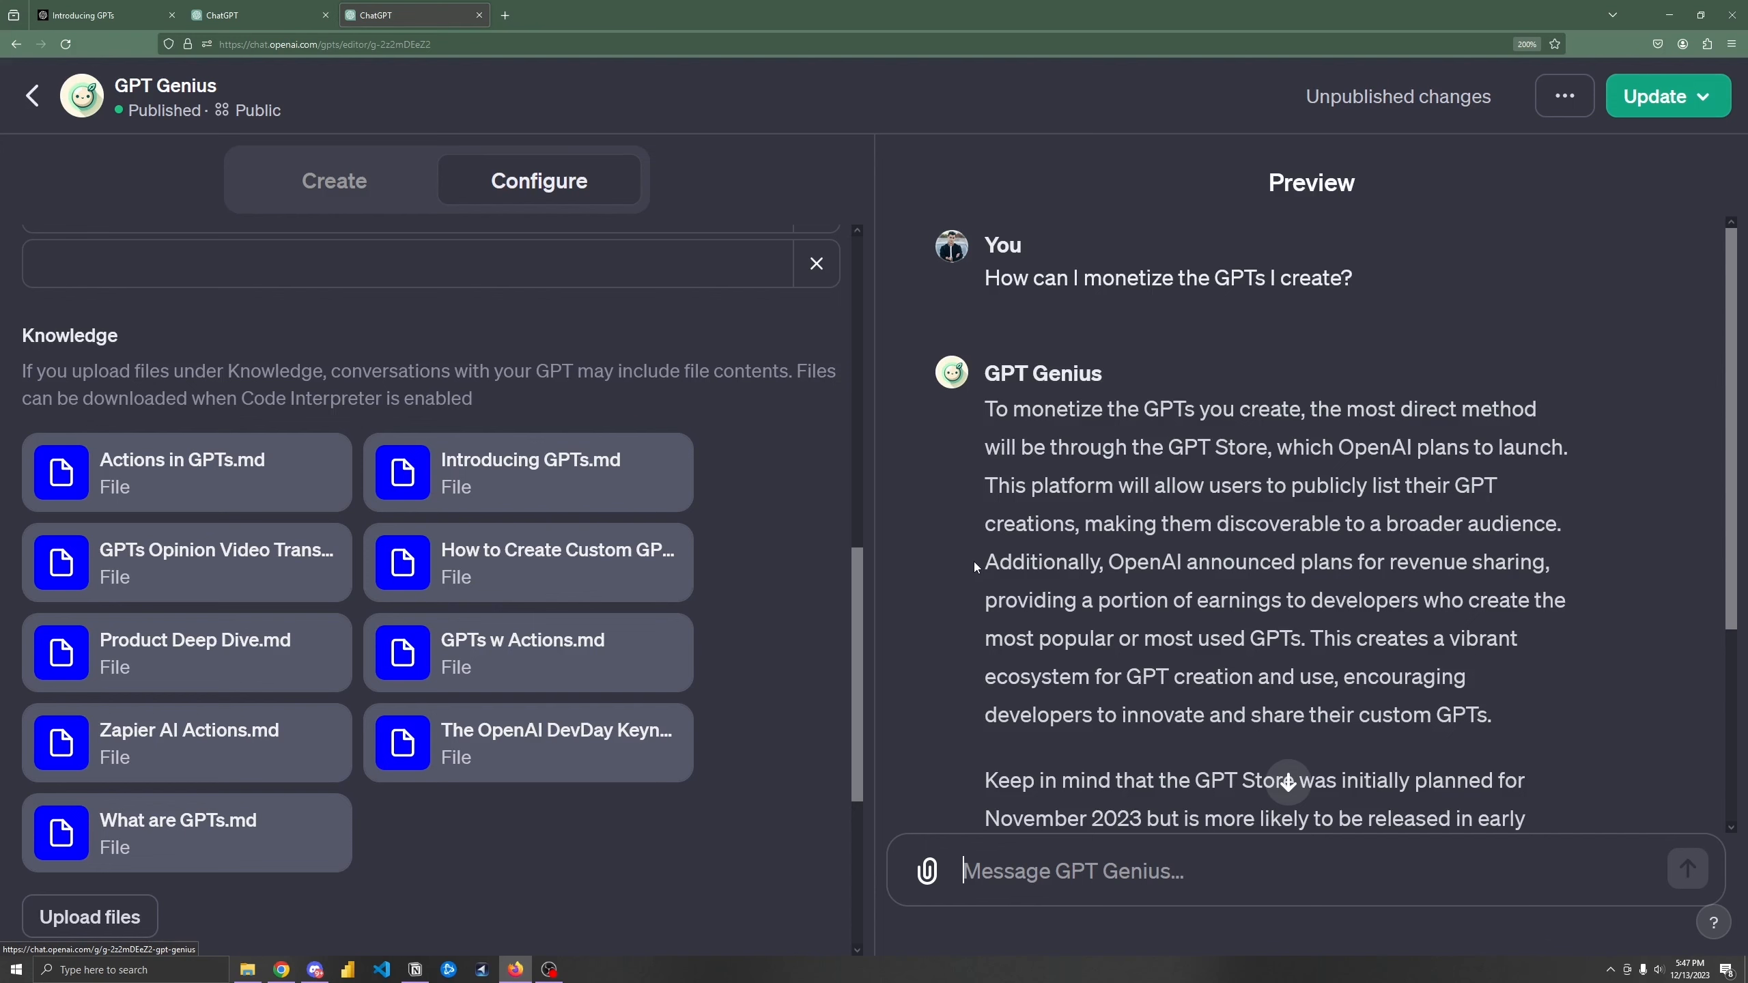
scroll(973, 565, down, 5)
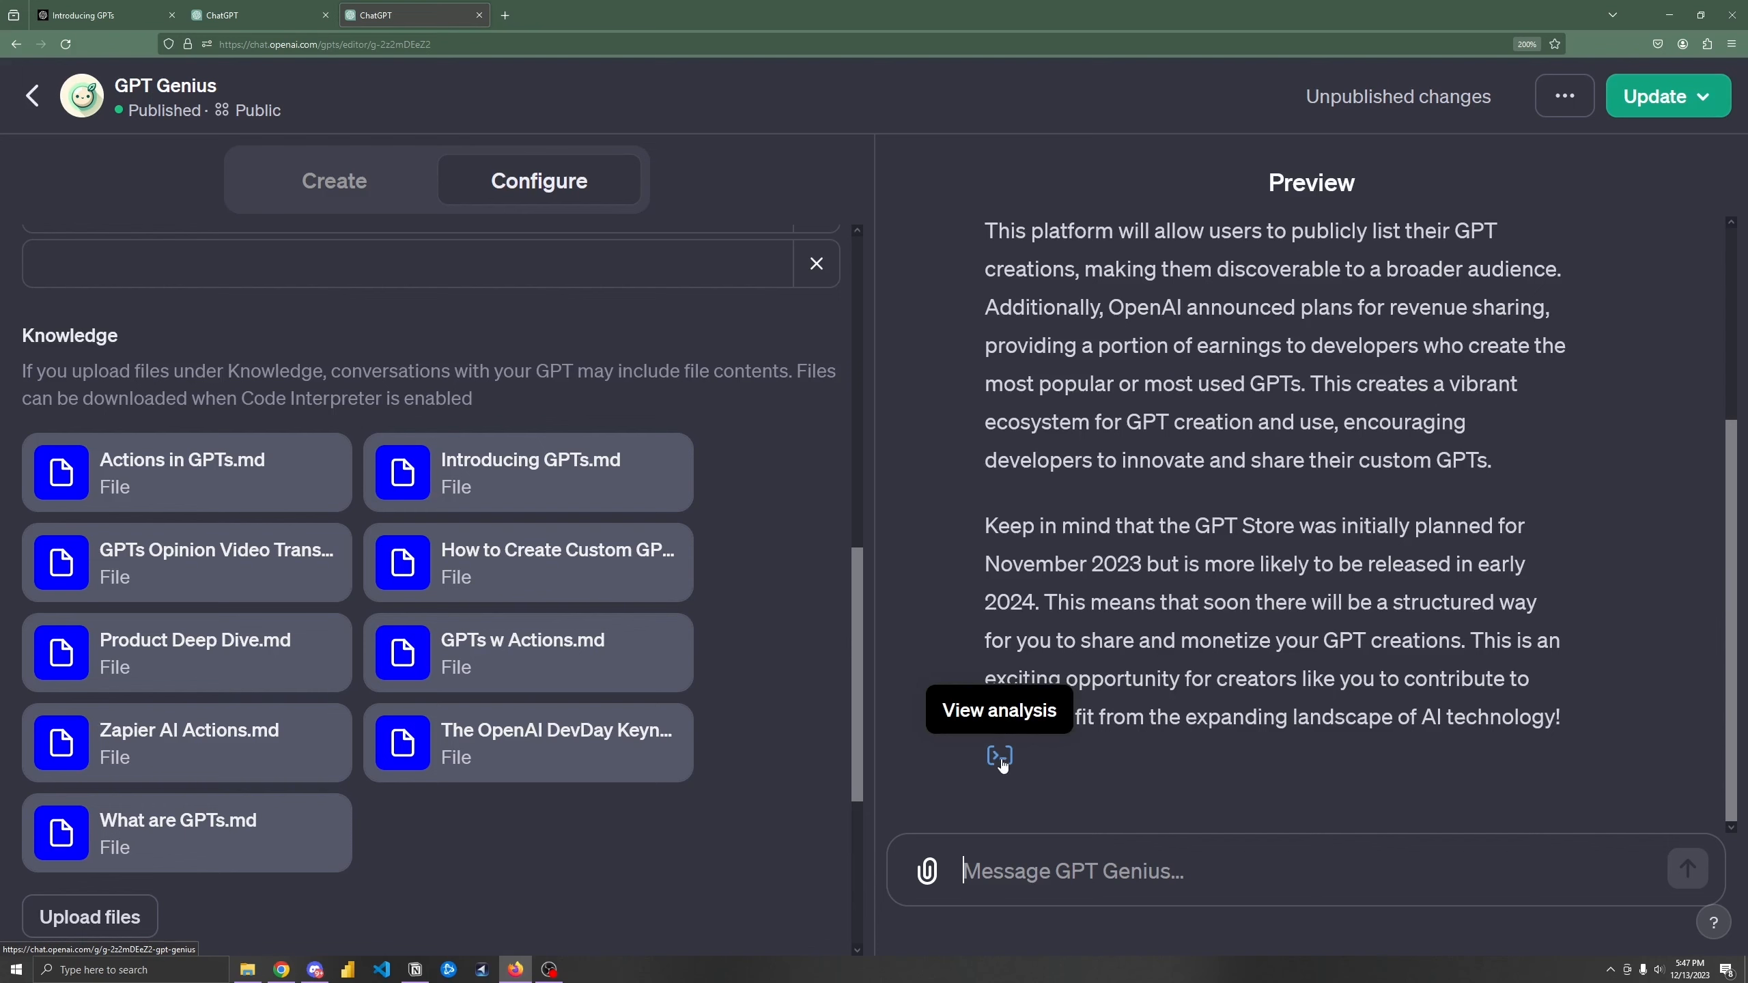
Step: Examine the answer's analysis code and result to see which knowledge file was read, and close the analysis
click(1003, 761)
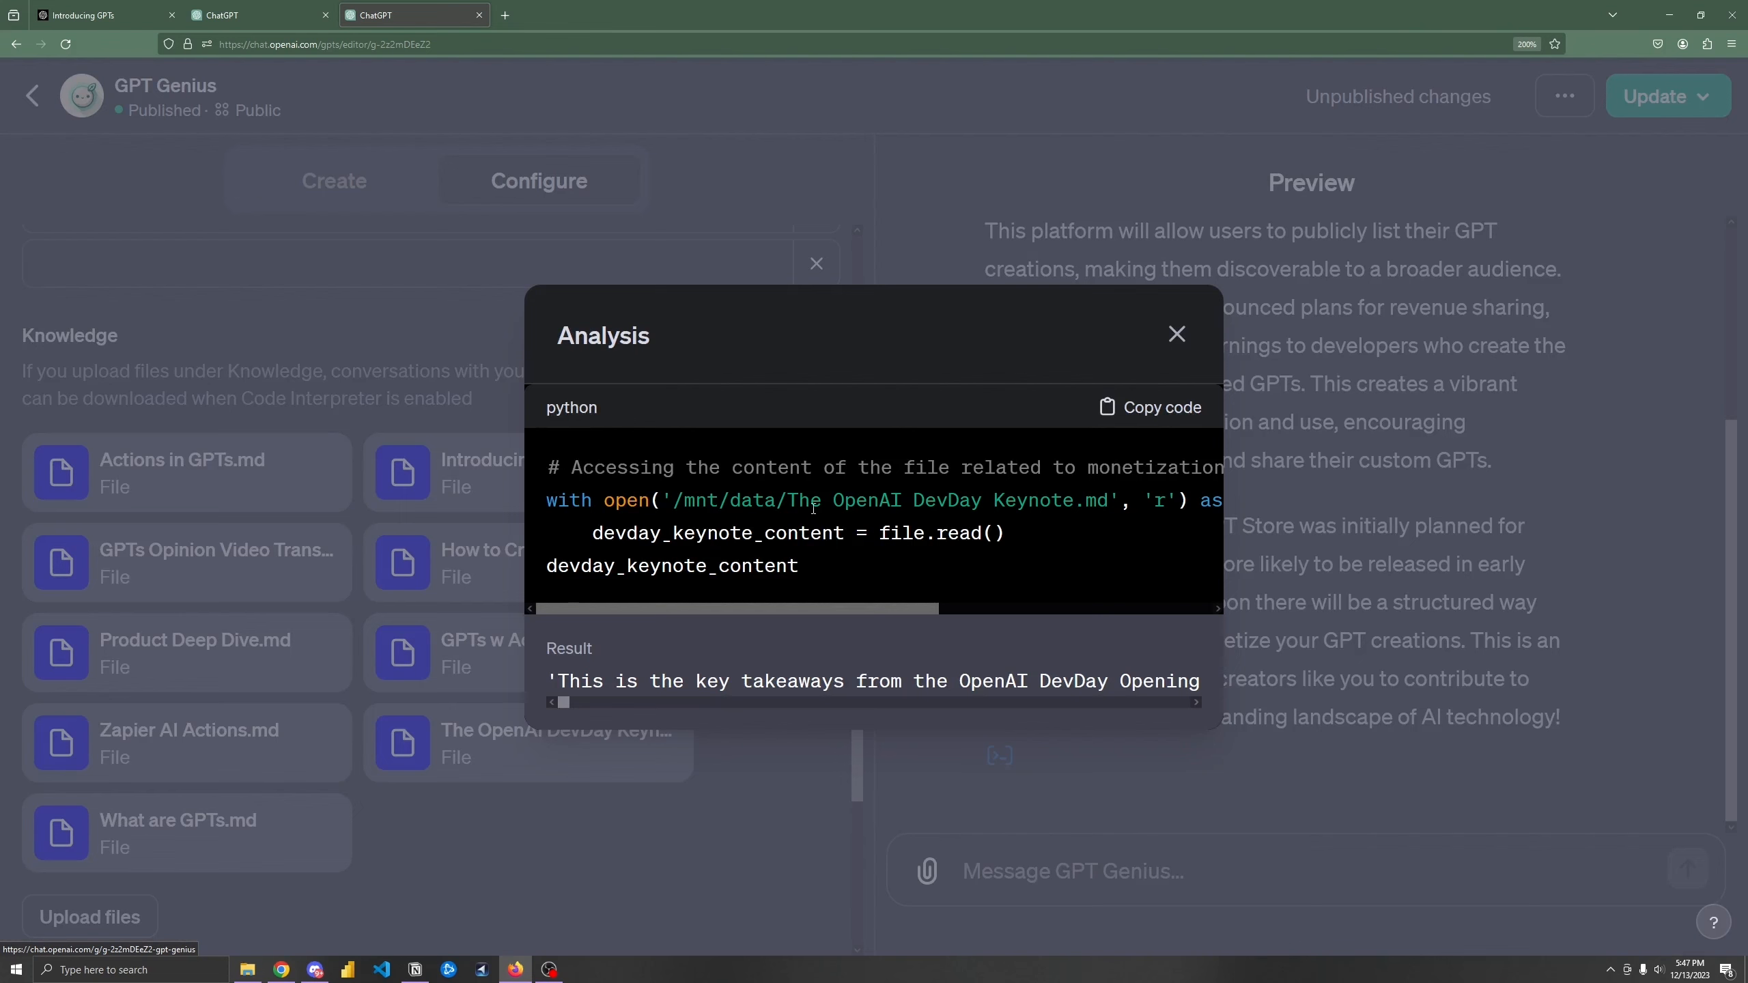
drag(790, 501, 1076, 508)
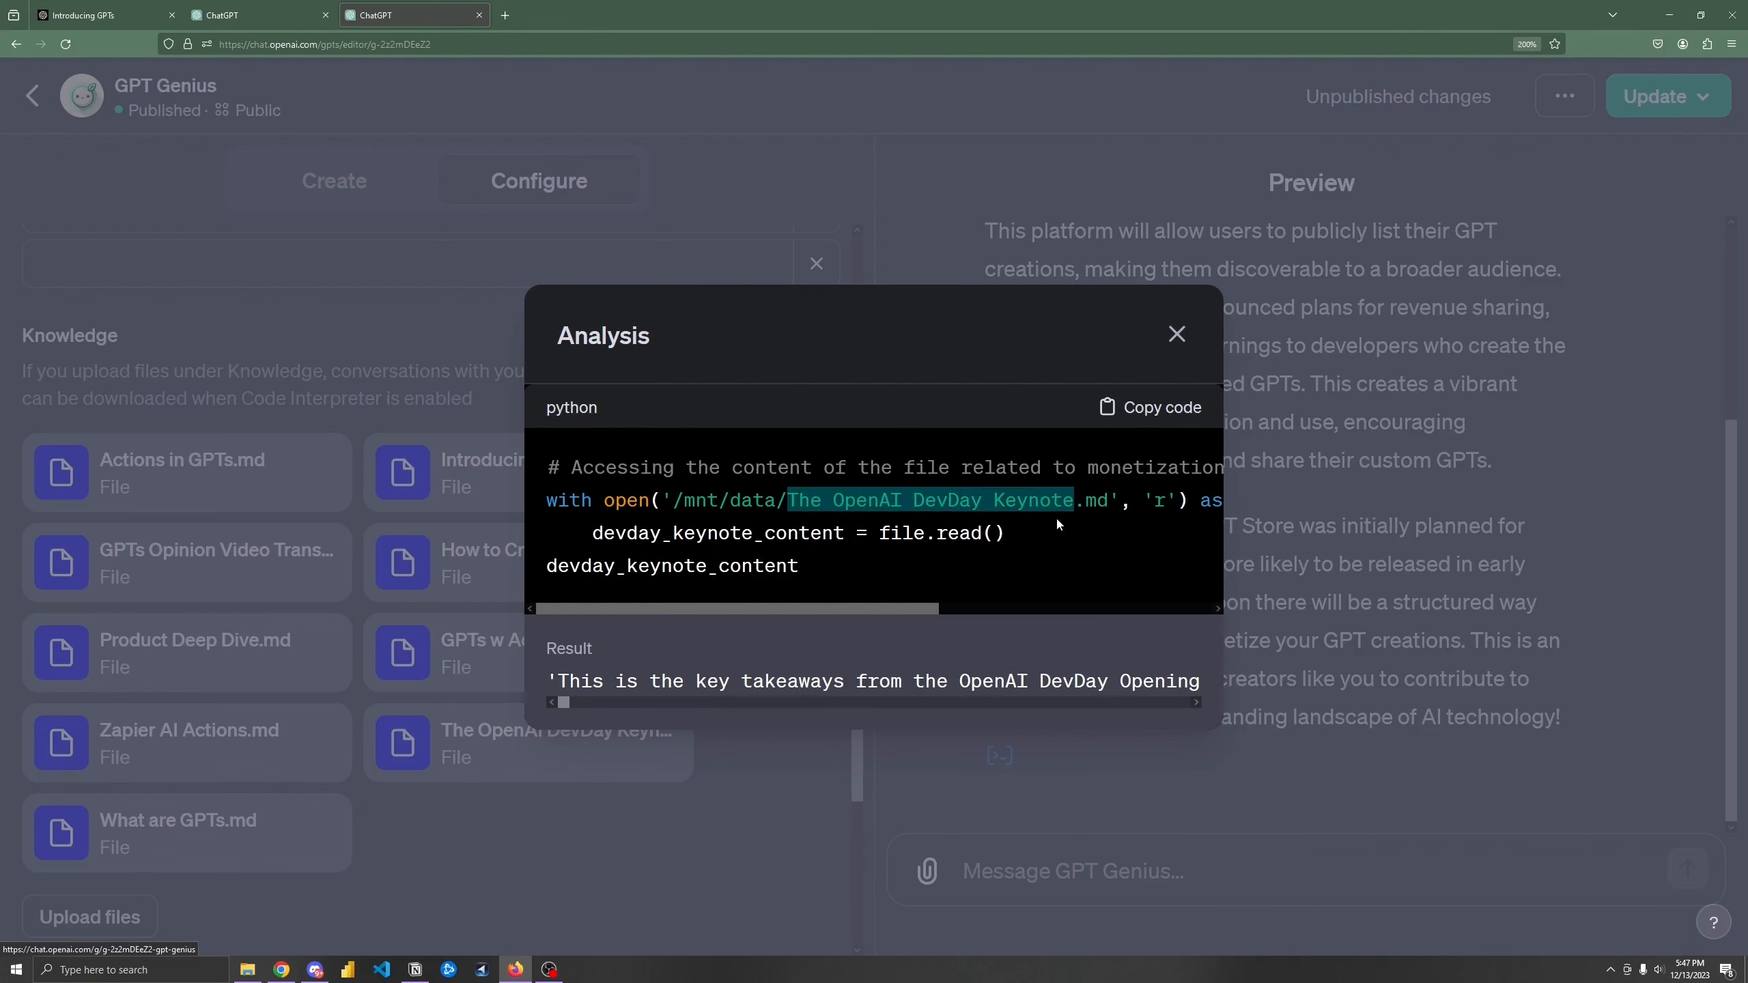
click(1071, 501)
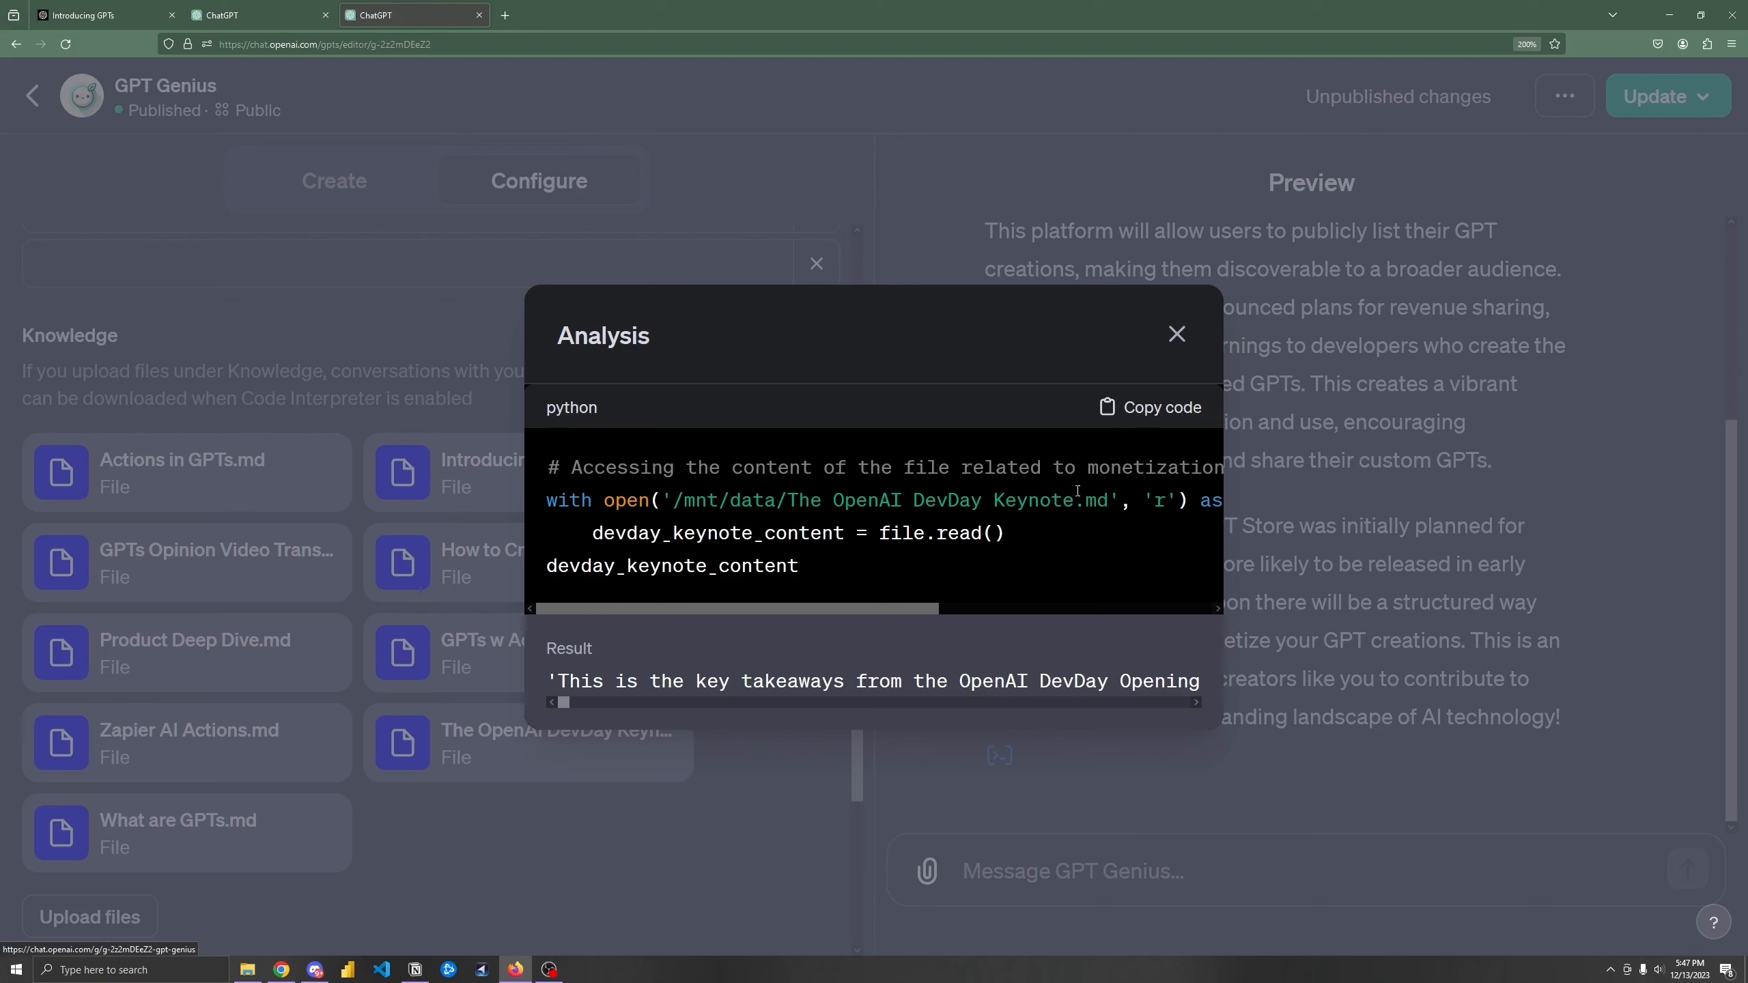
drag(574, 682, 392, 681)
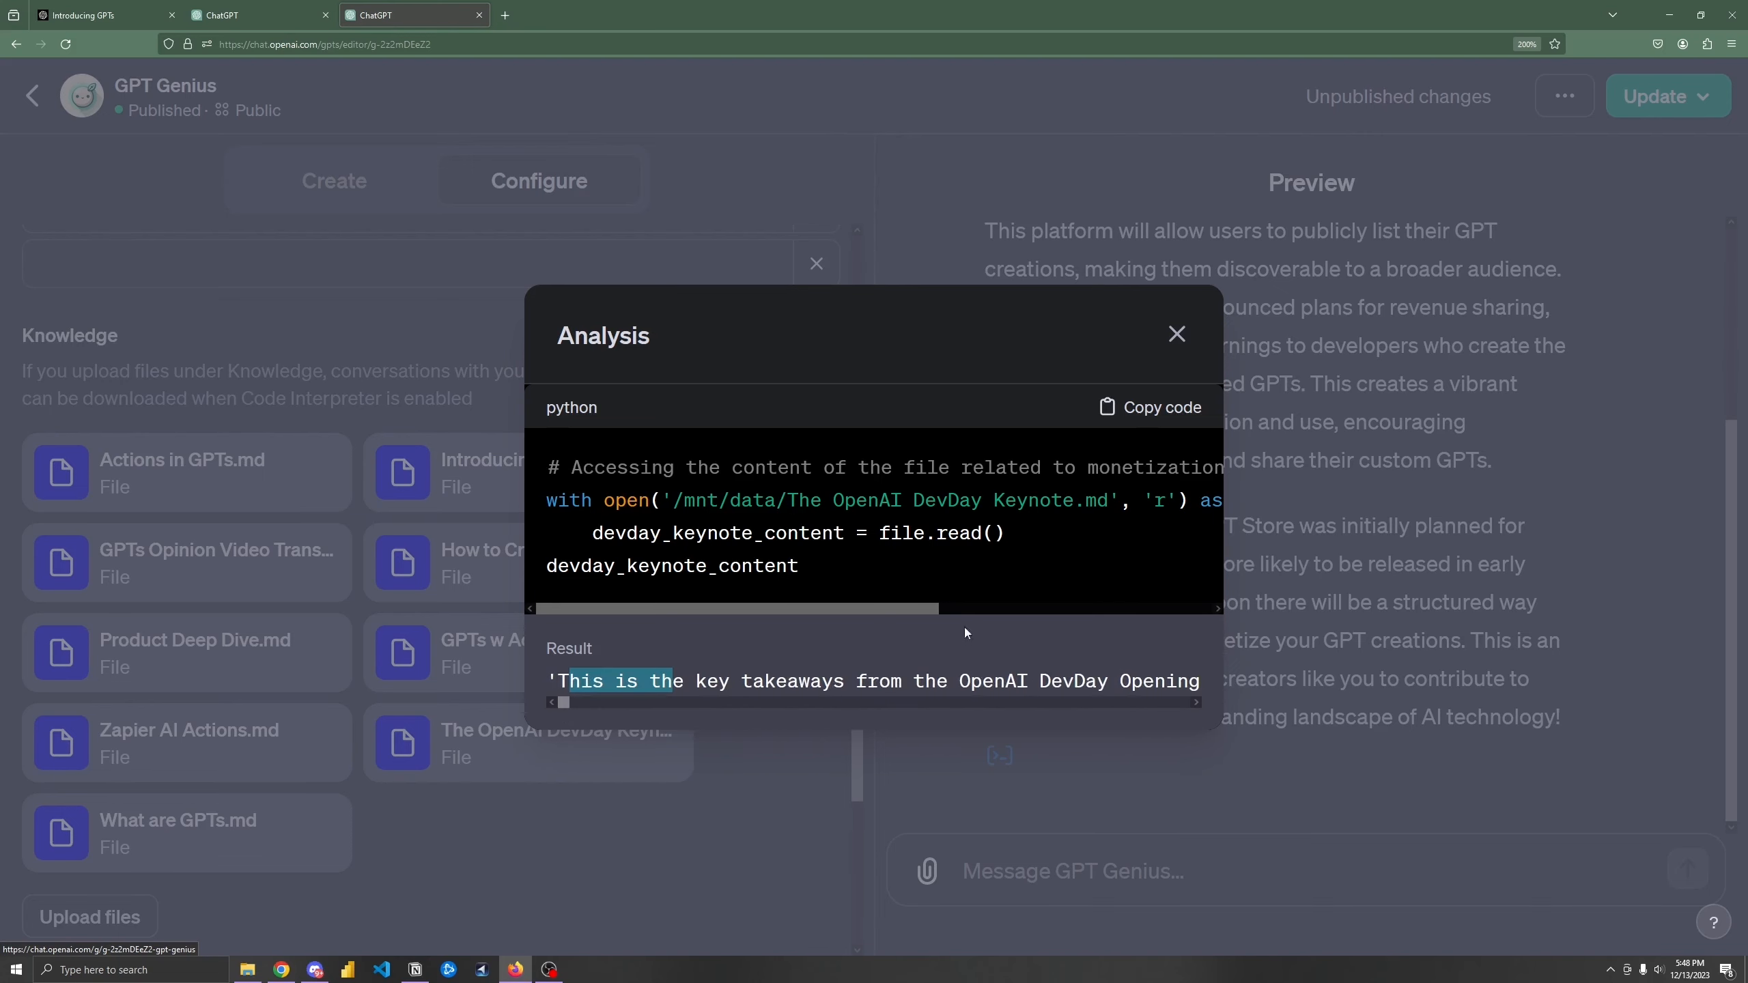
drag(798, 501, 961, 501)
click(1154, 369)
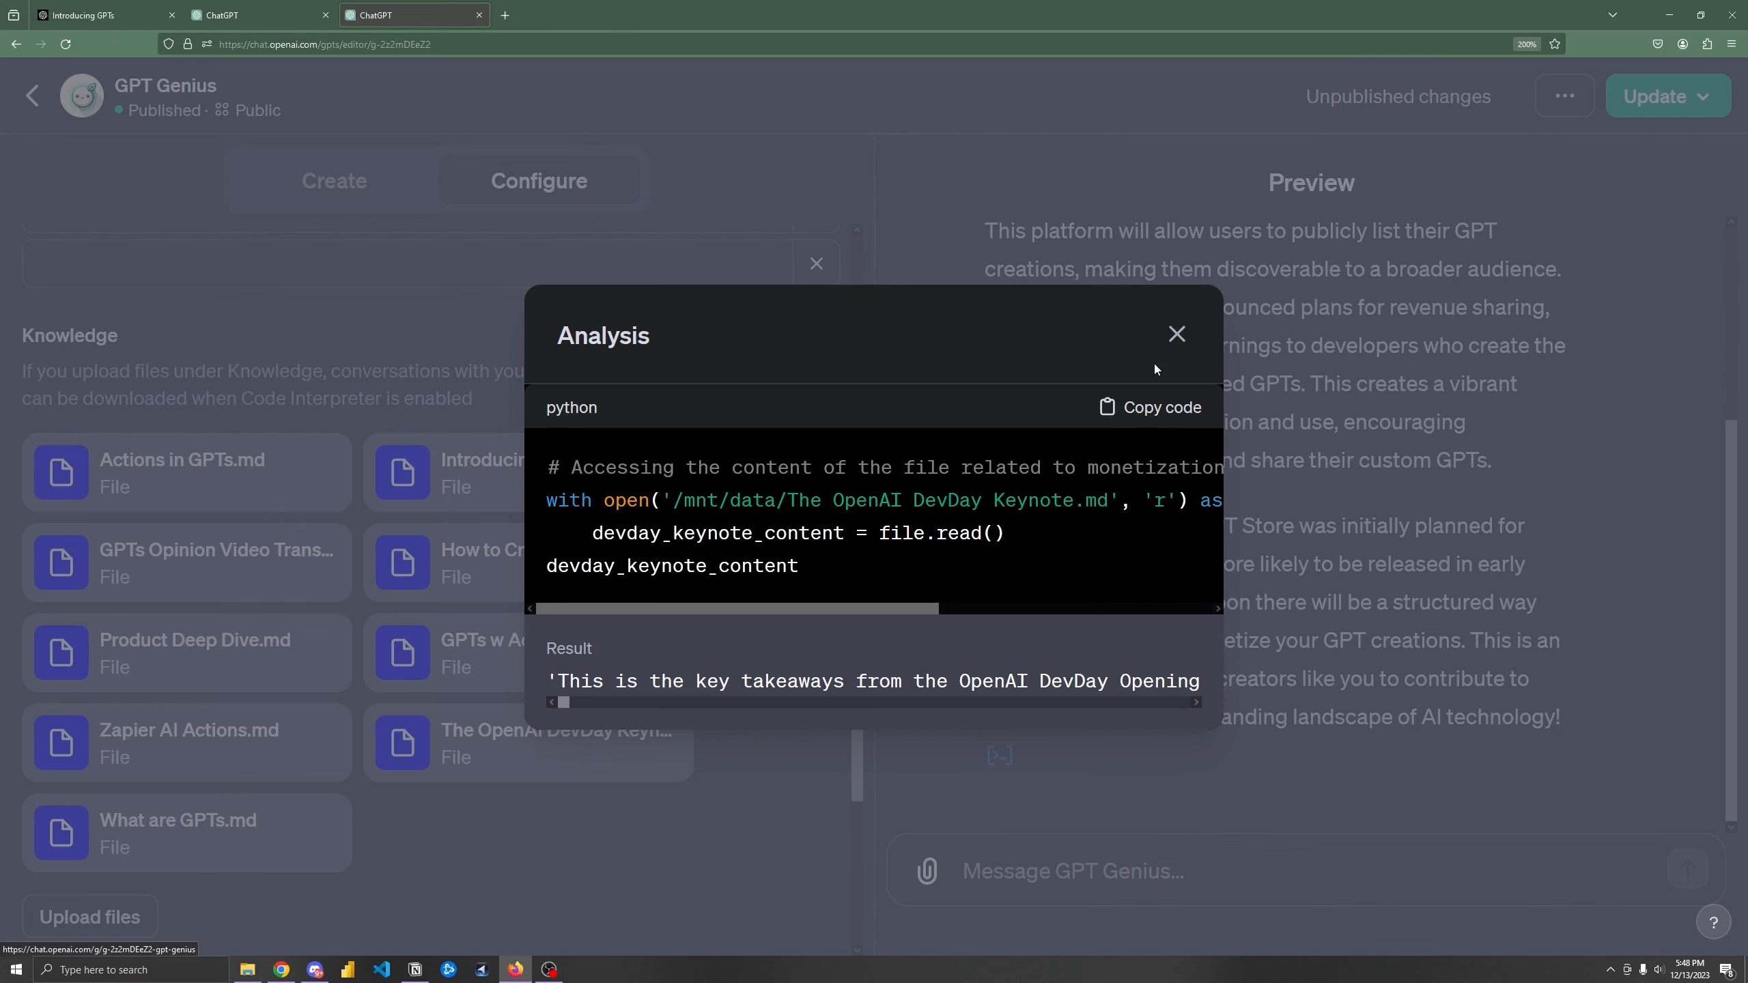
click(1176, 335)
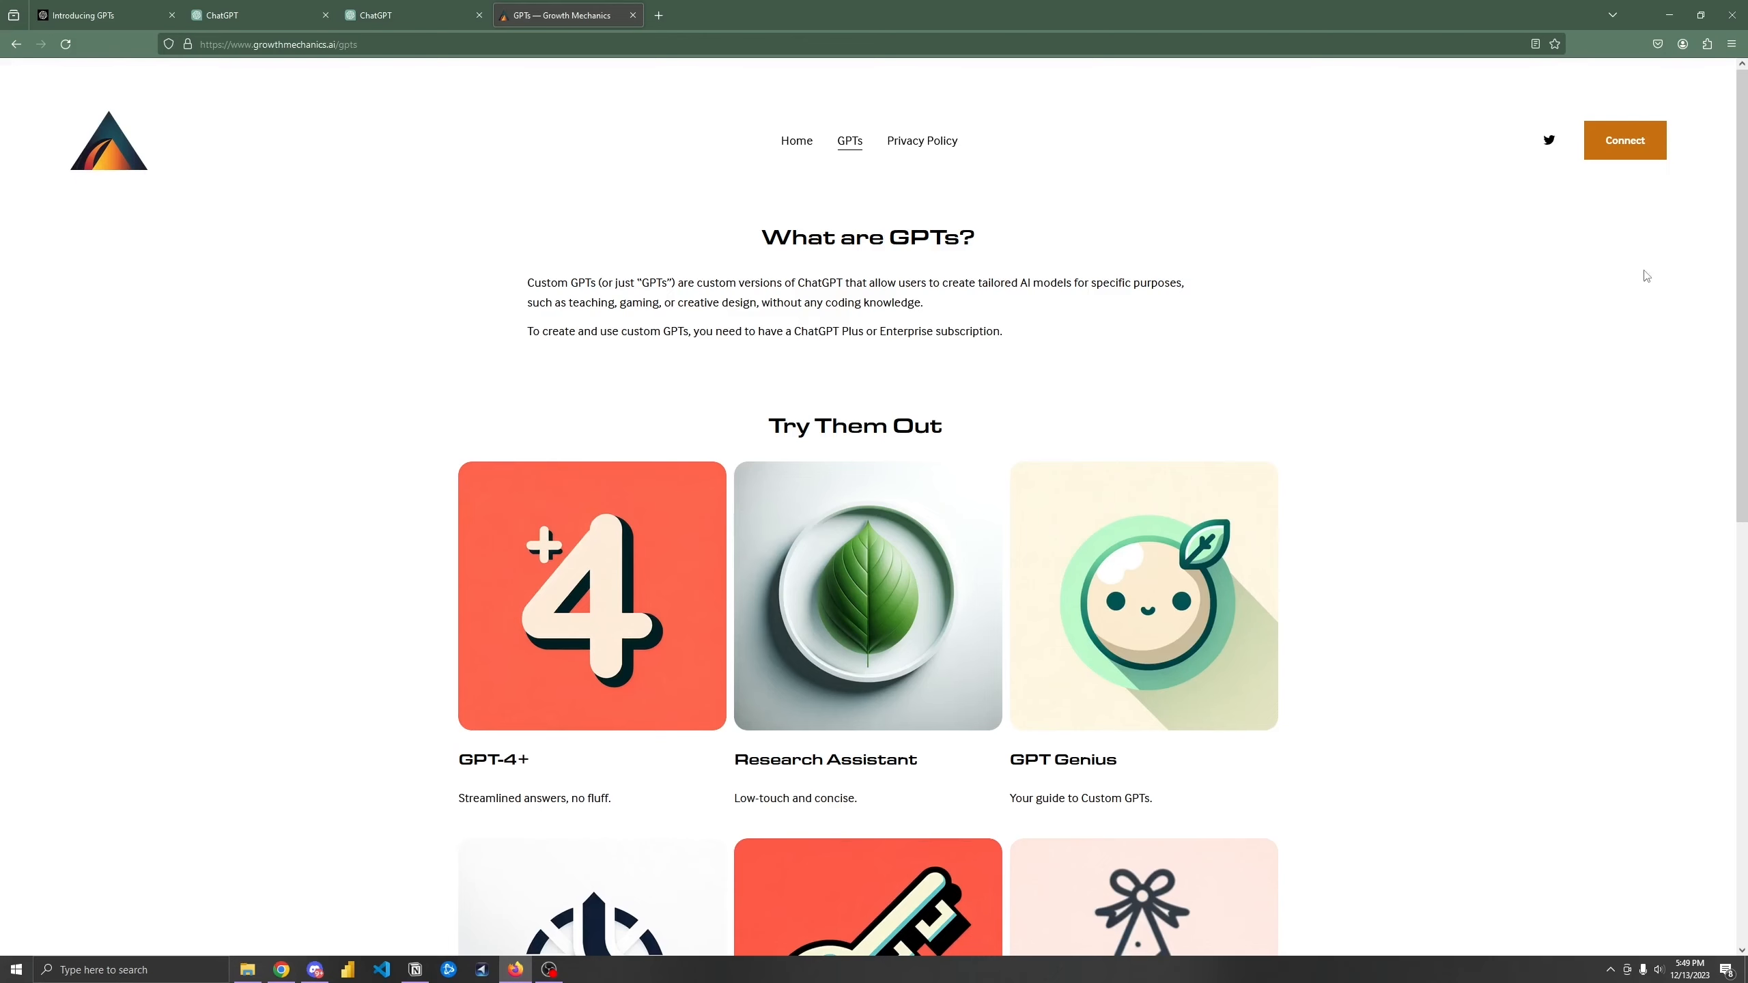
Step: Look through the custom GPTs offered under "Try Them Out" on the Growth Mechanics GPTs page
scroll(1742, 266, down, 2)
drag(1742, 266, 1731, 403)
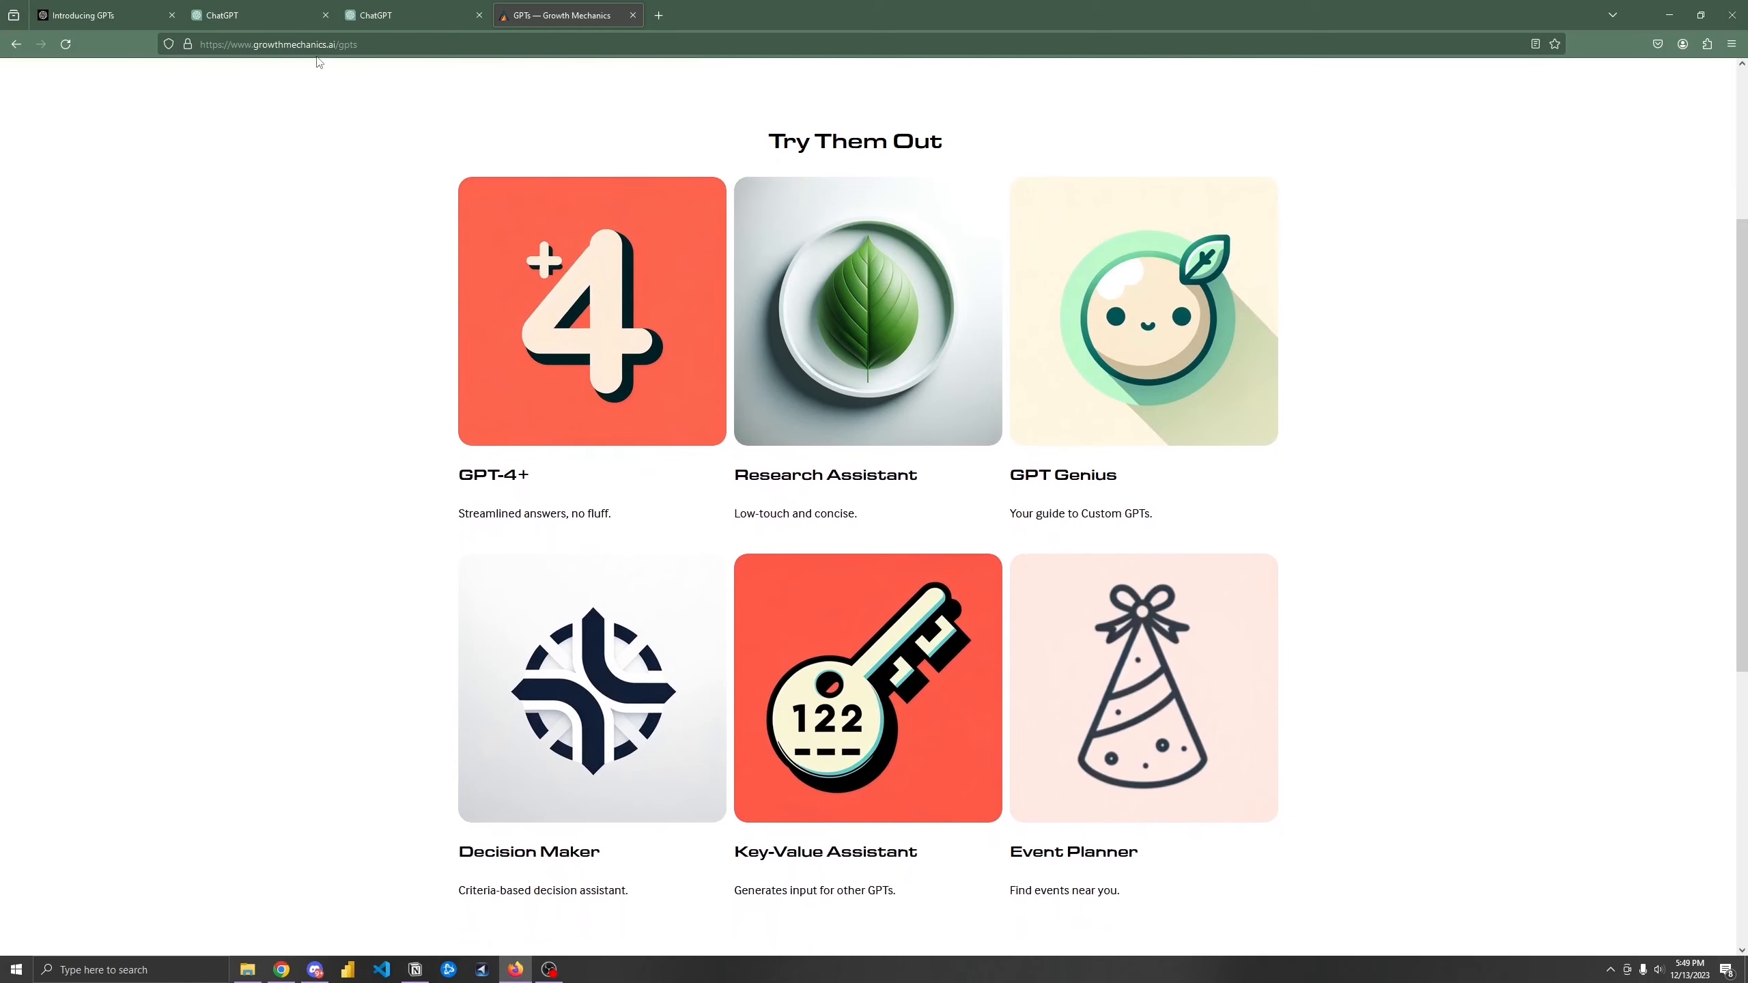